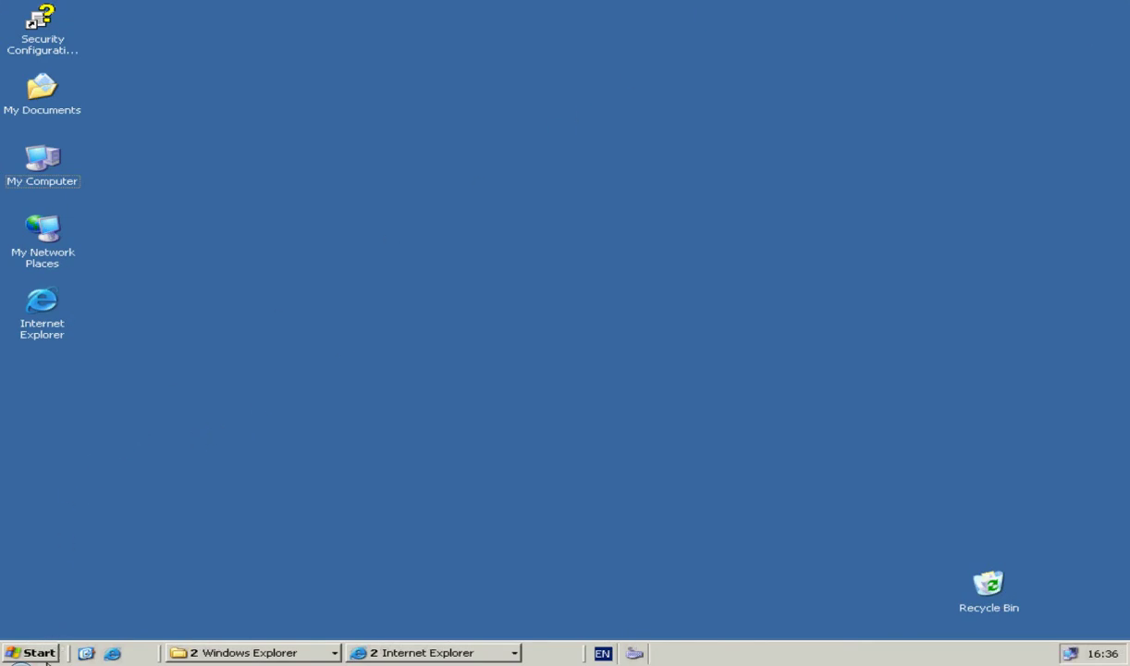
Step: Open php.ini in Notepad through Start > AppServ > Configuration Server > PHP Edit the php.ini
click(39, 651)
mouse_move(93, 455)
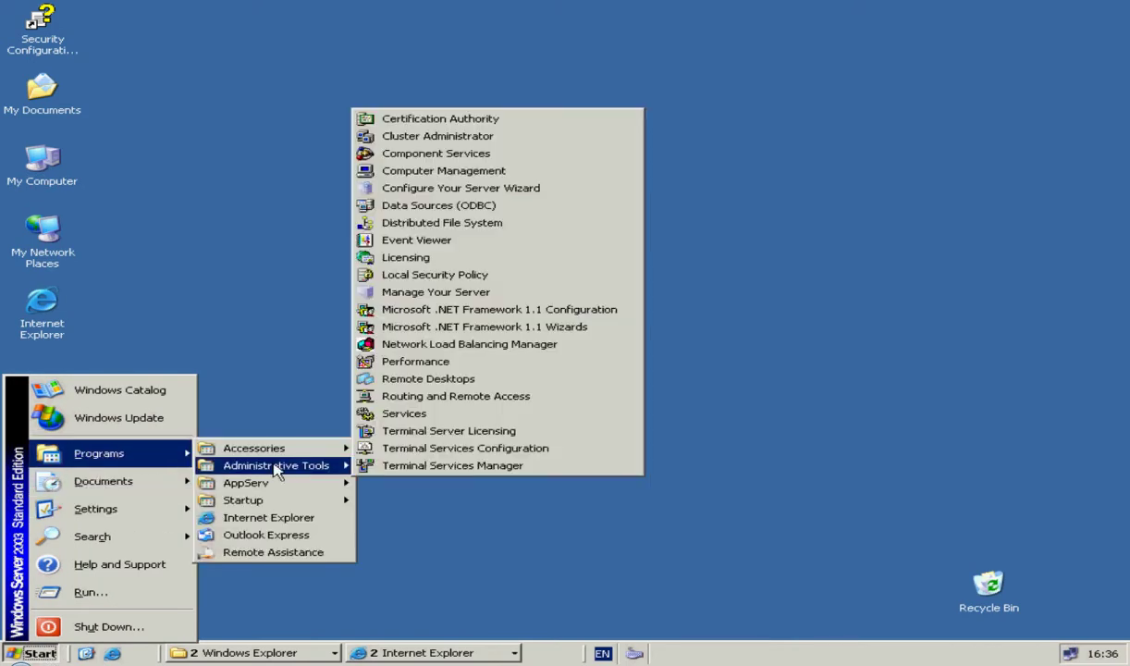
mouse_move(282, 490)
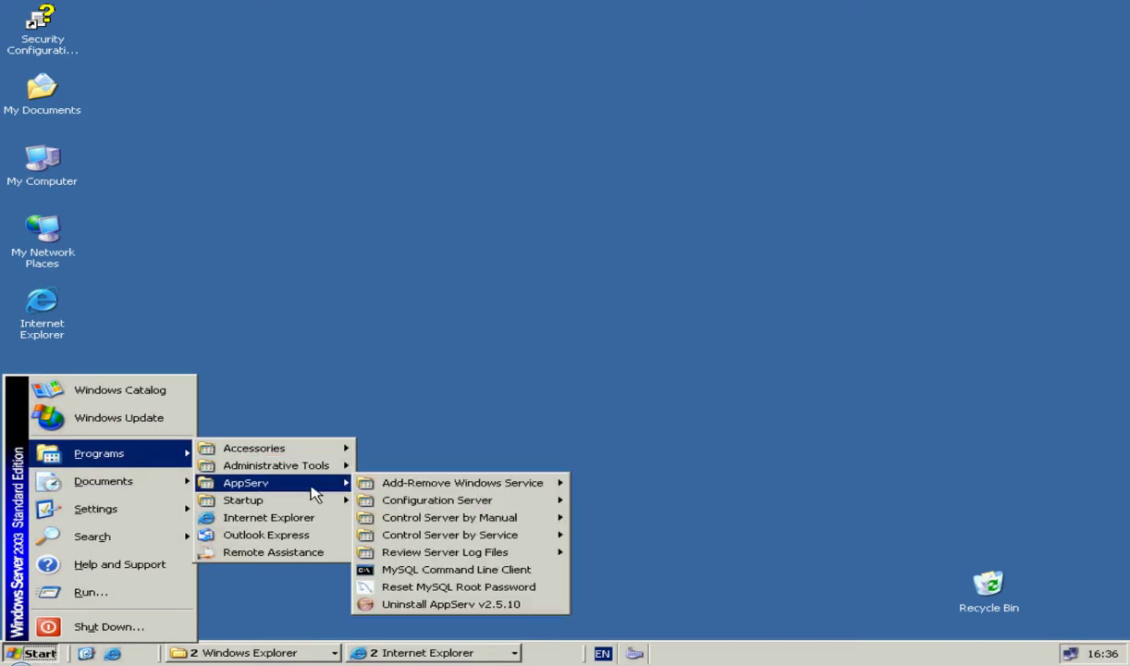
mouse_move(381, 501)
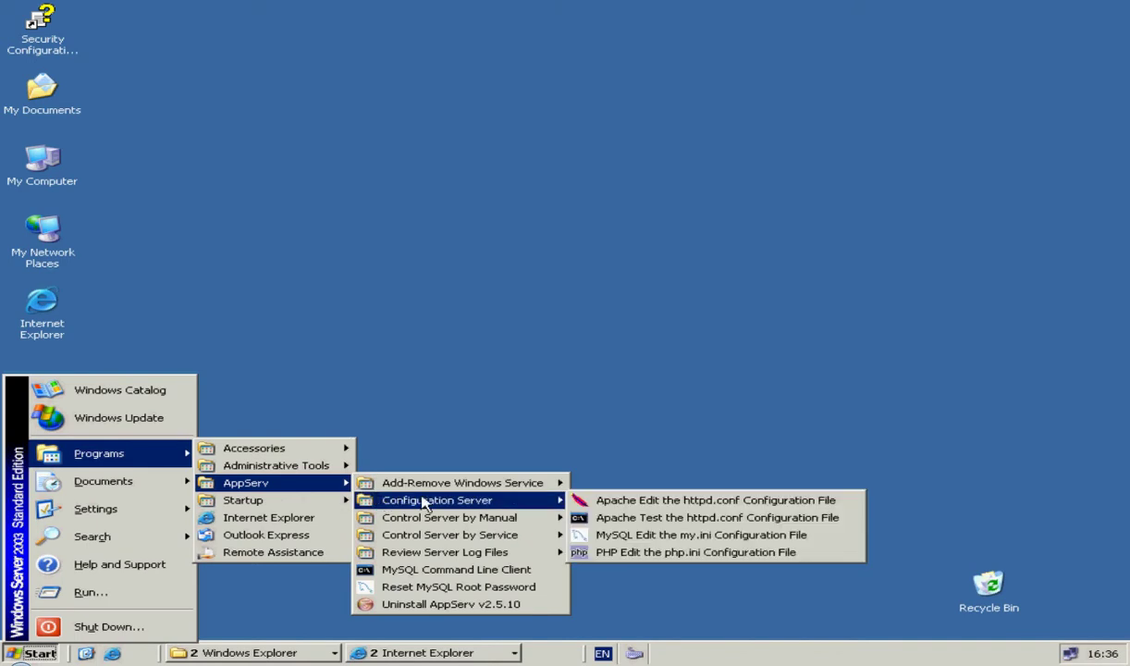
click(627, 554)
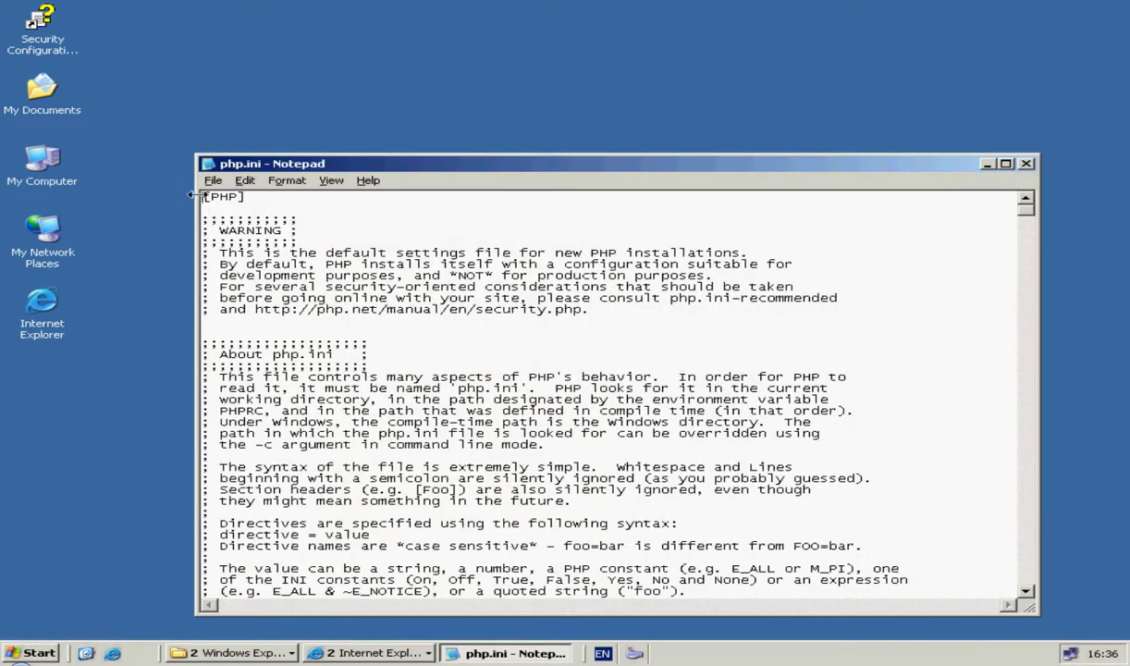
Step: Search php.ini in Notepad for upload_max_filesize
click(245, 182)
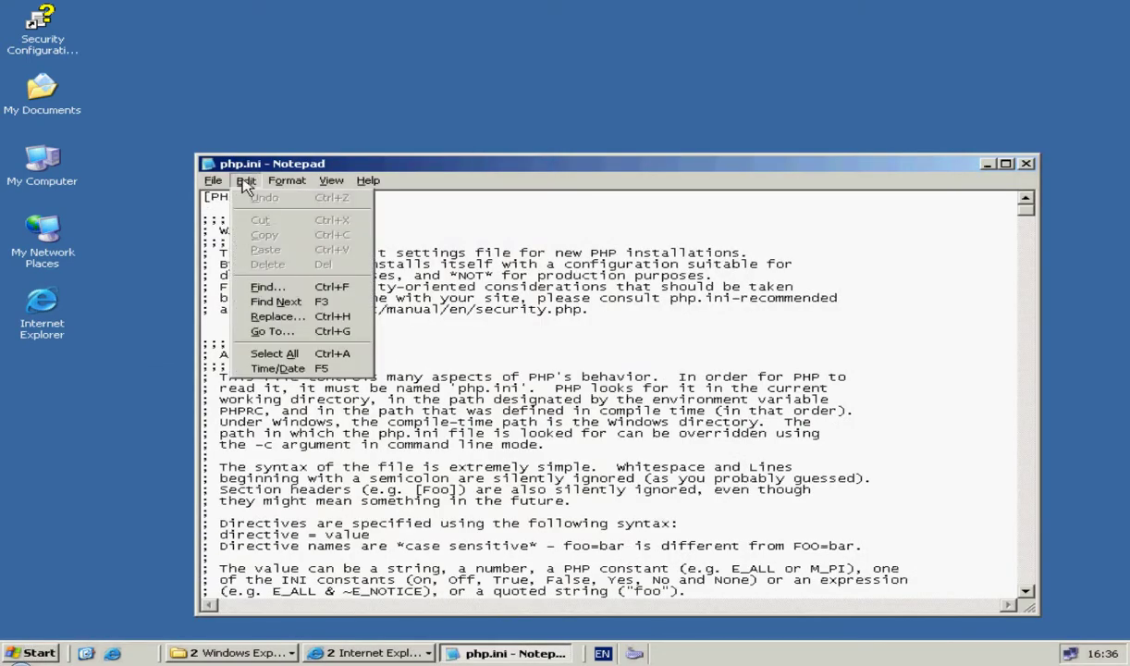
click(282, 288)
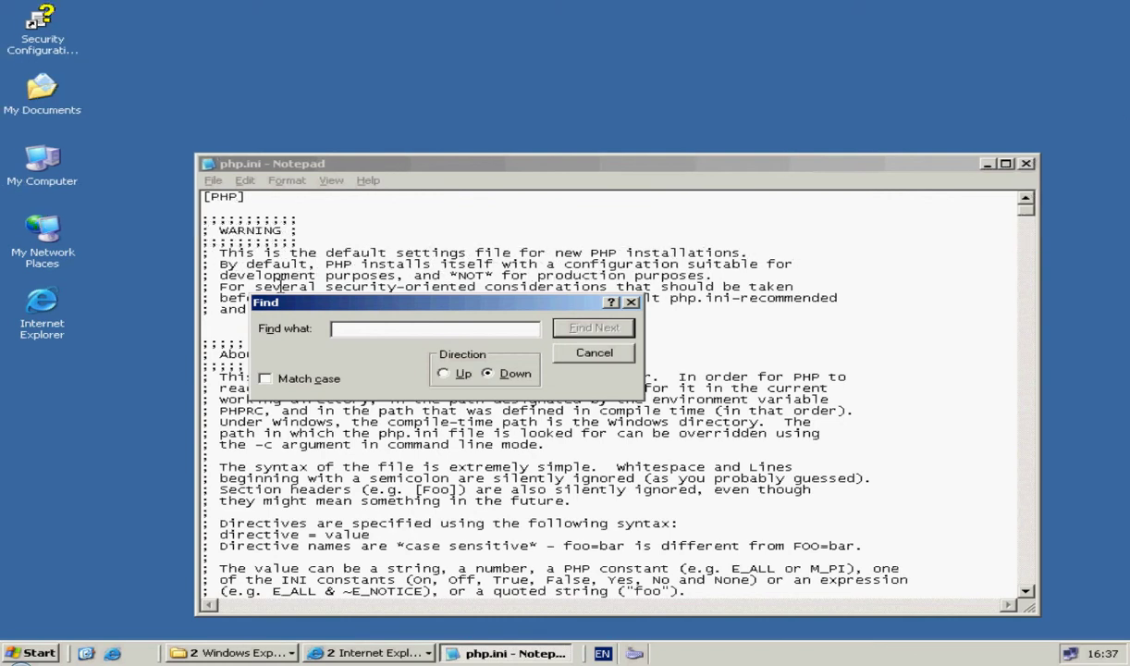
text(upl)
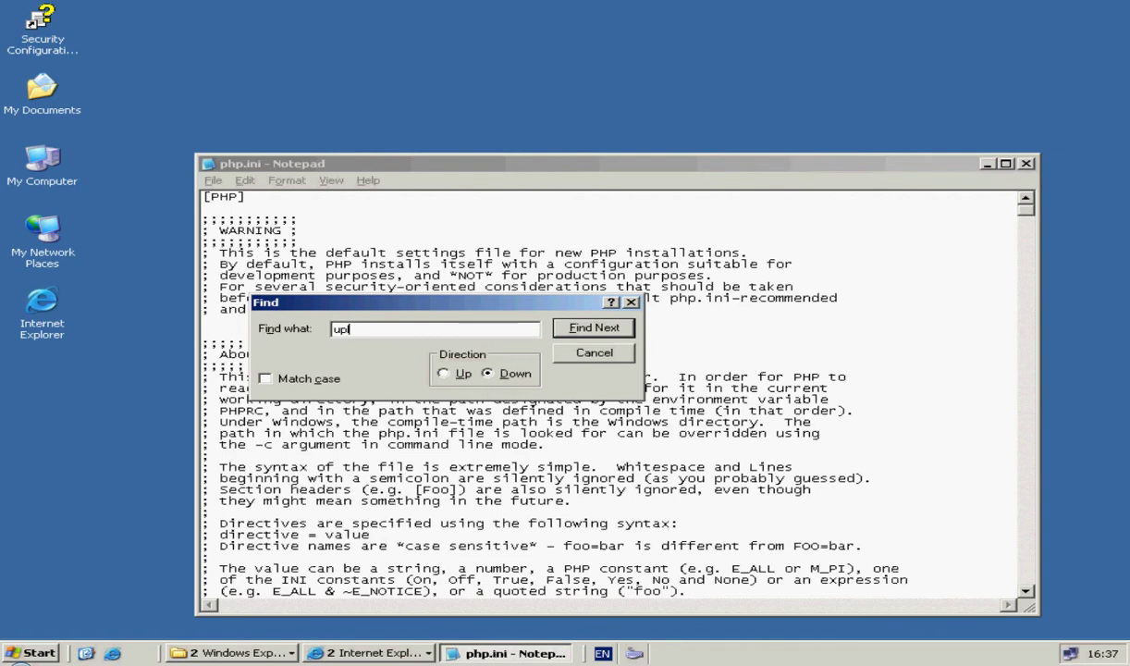
text(oad_ma)
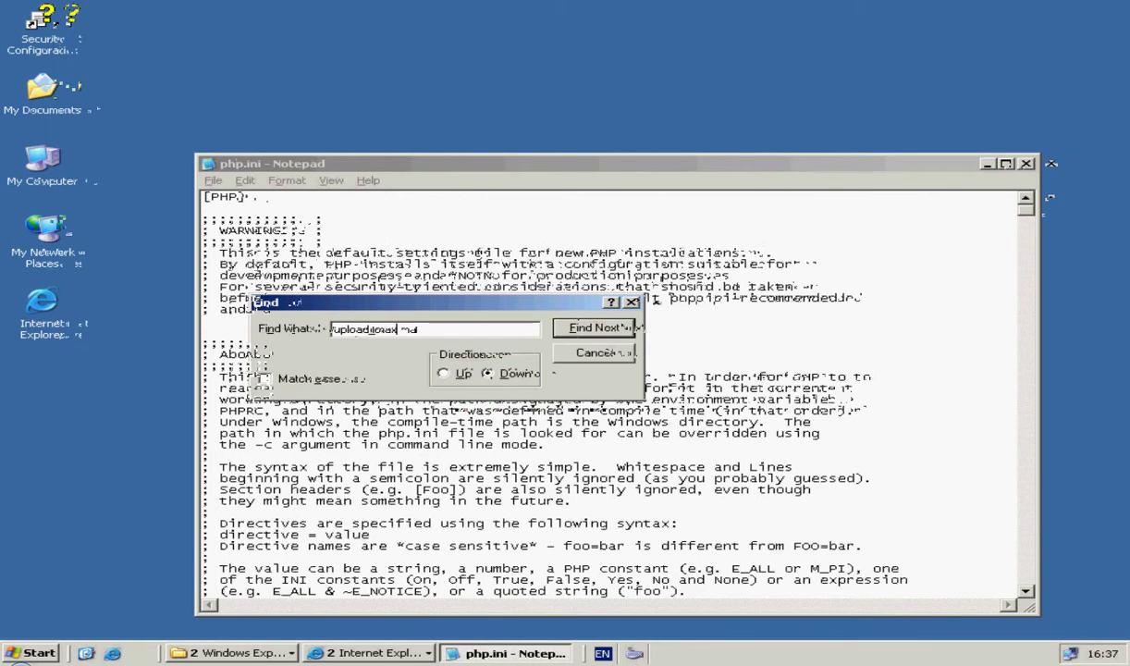
text(x)
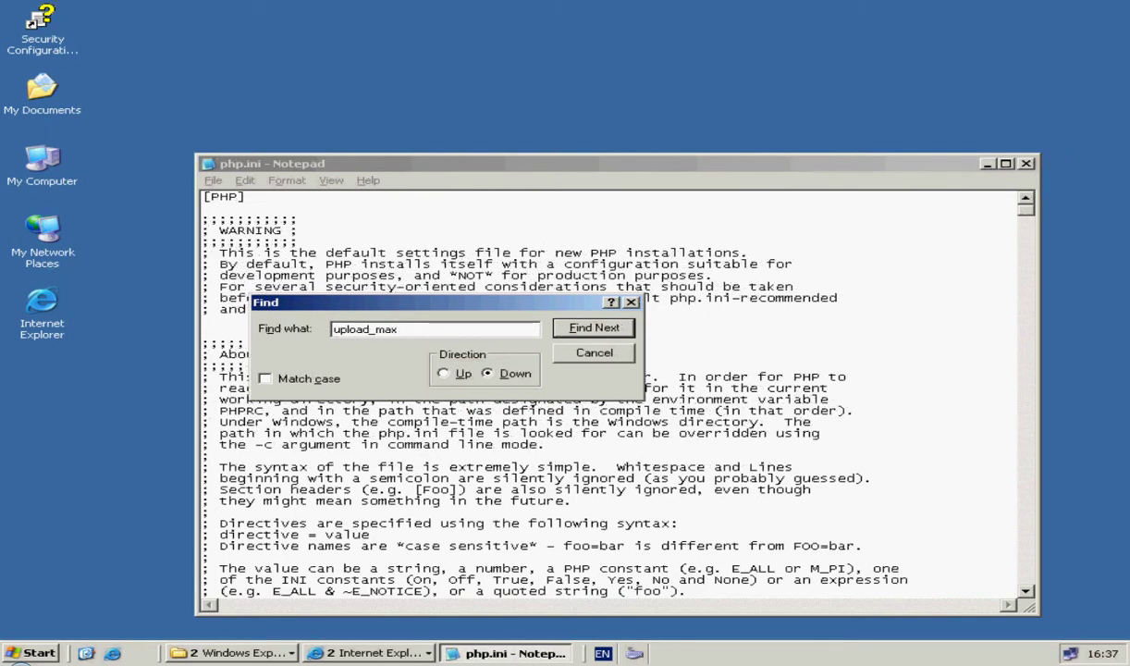
text(_fil)
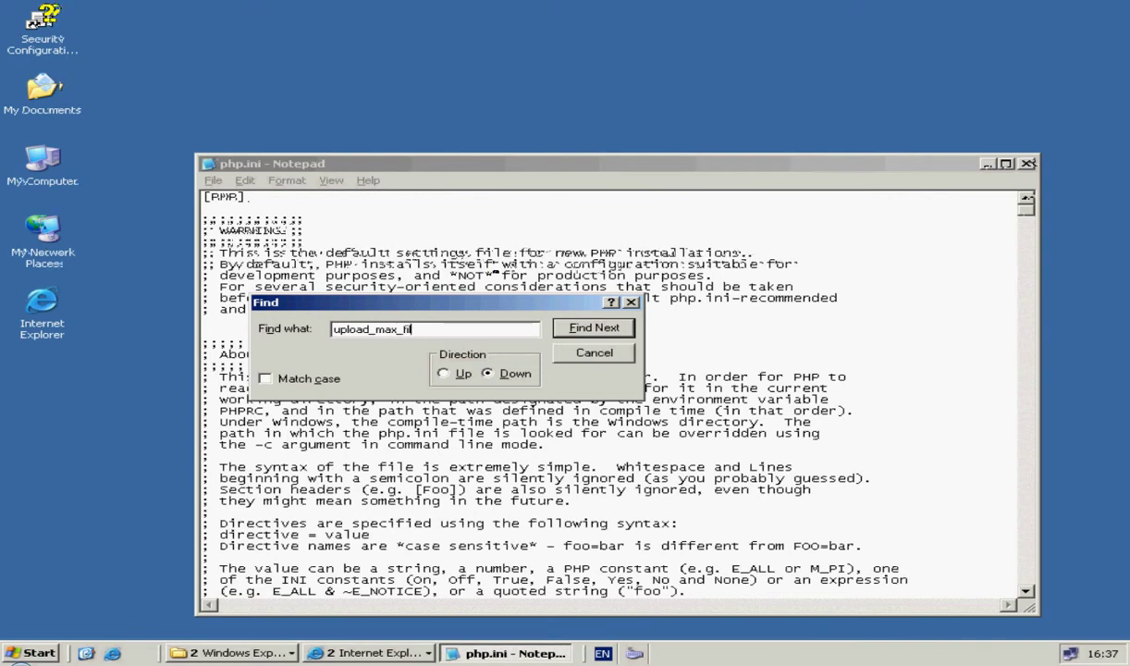
text(e)
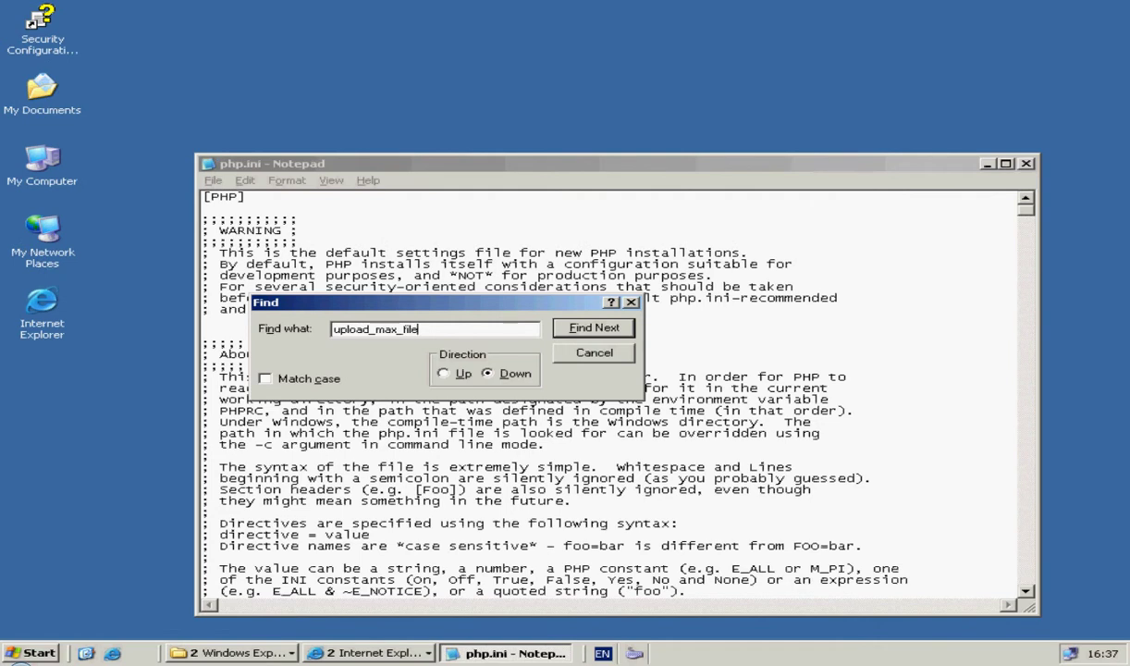
text(size)
Step: Change upload_max_filesize from 200M to 300M, then make register_globals the search term
click(593, 328)
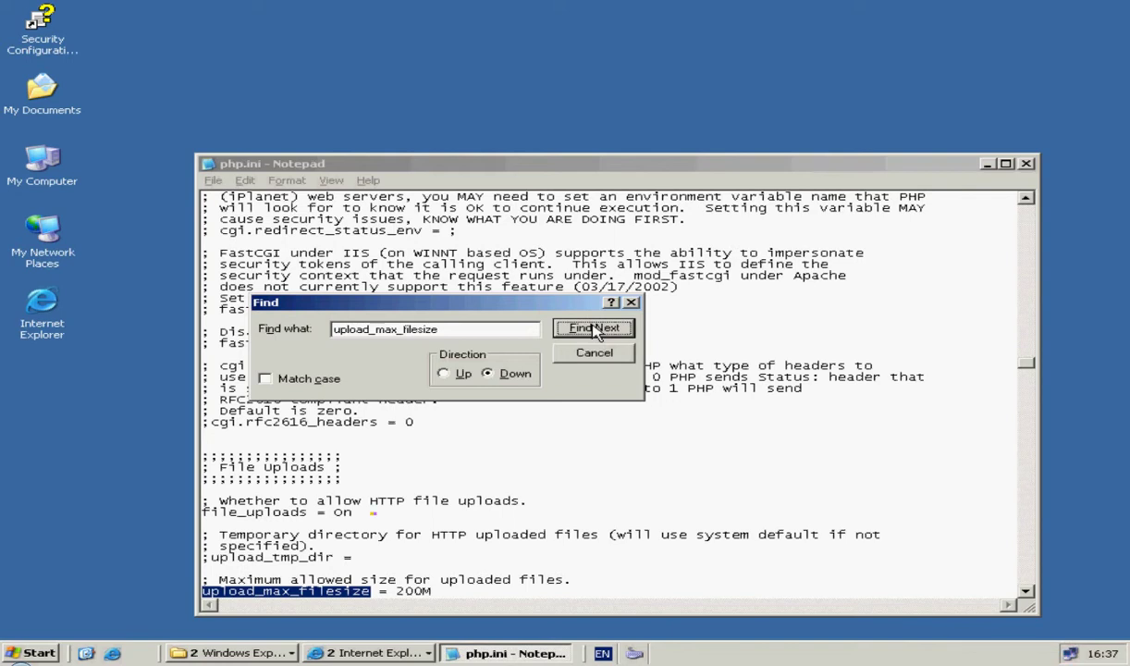
drag(431, 592, 395, 592)
text(300)
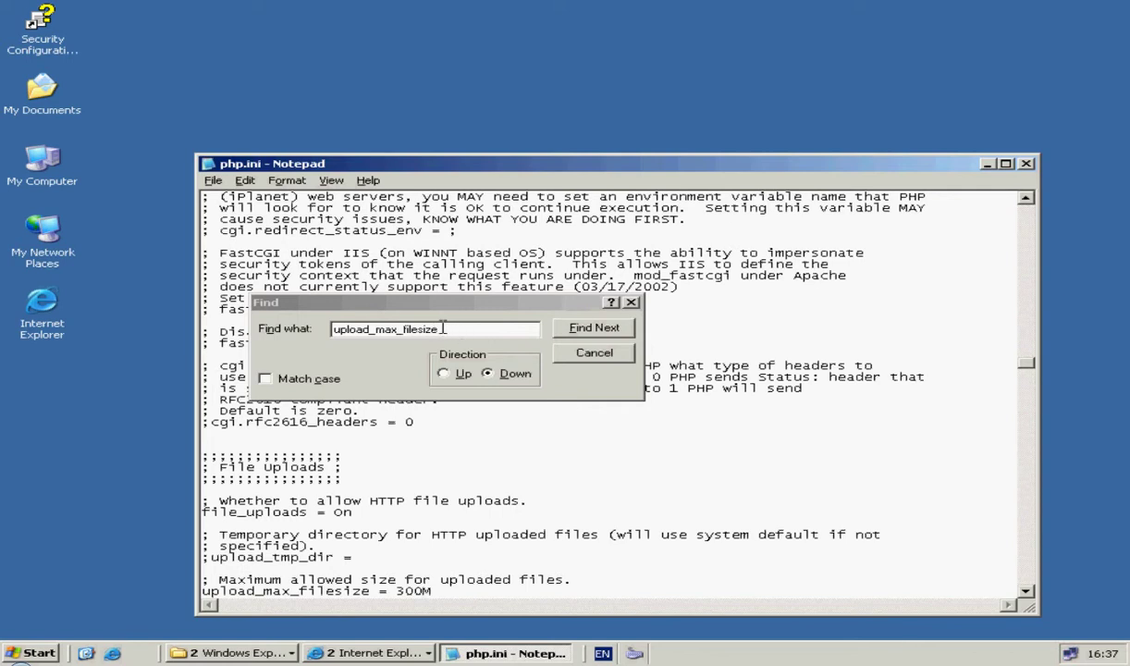
drag(442, 329, 321, 335)
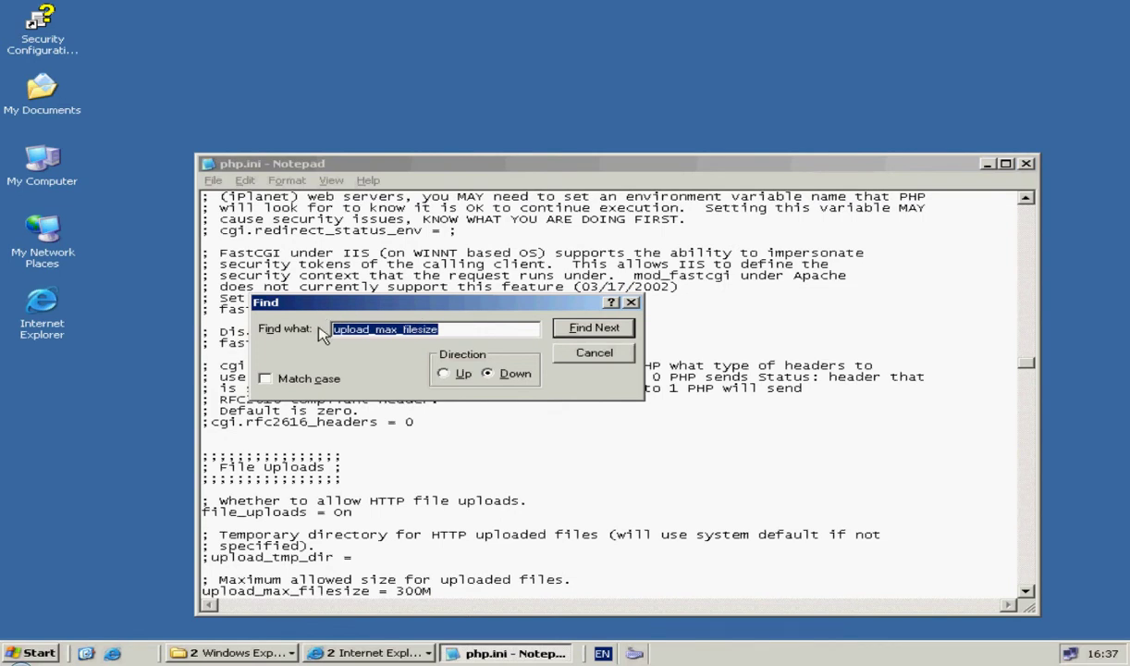
text(re)
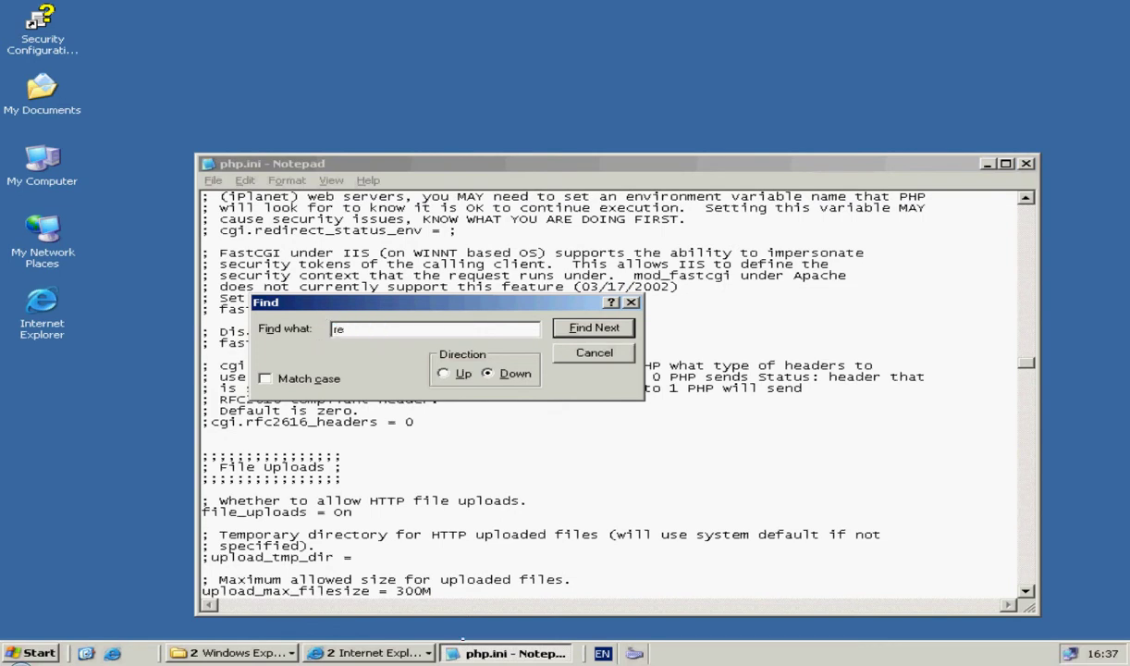
text(gister_)
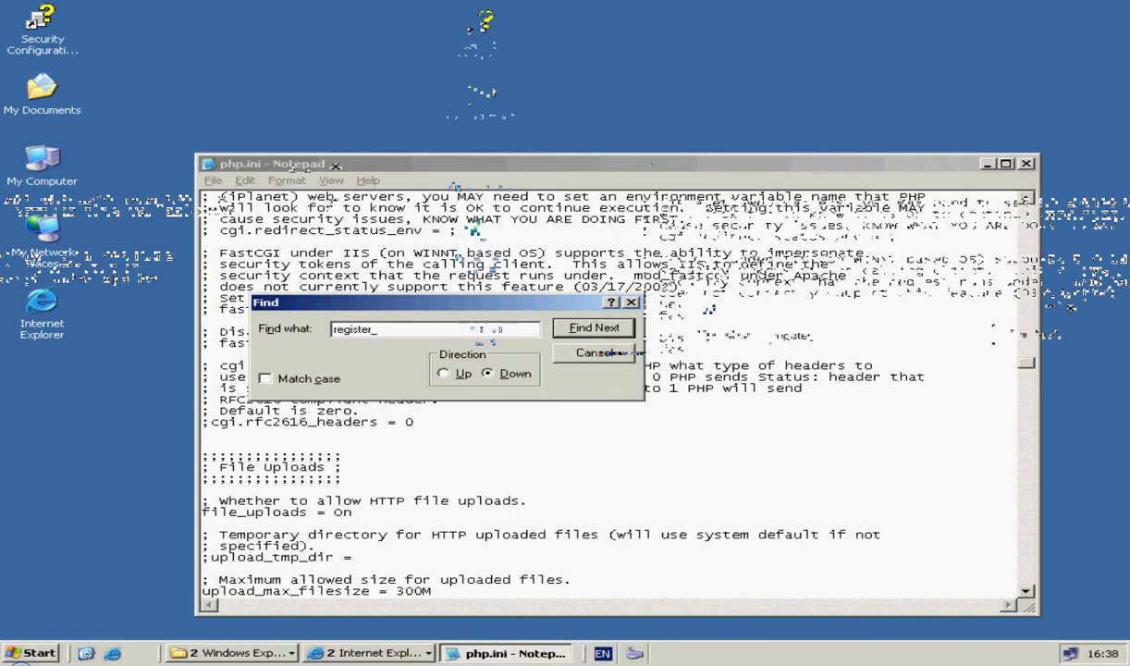
text(glob)
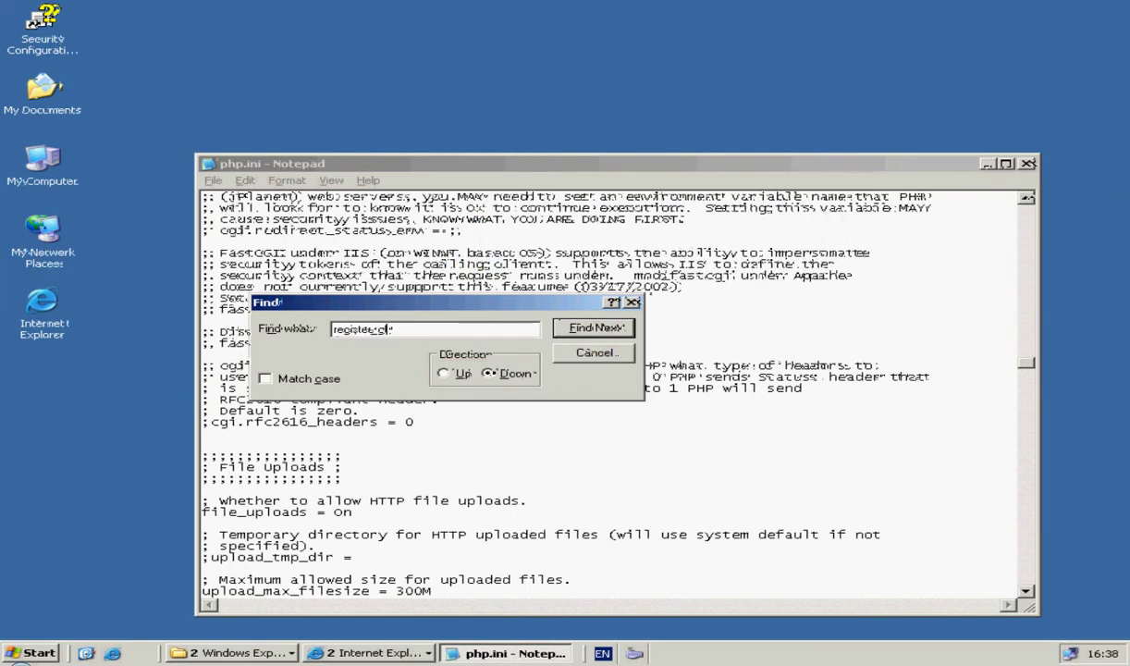
text(als)
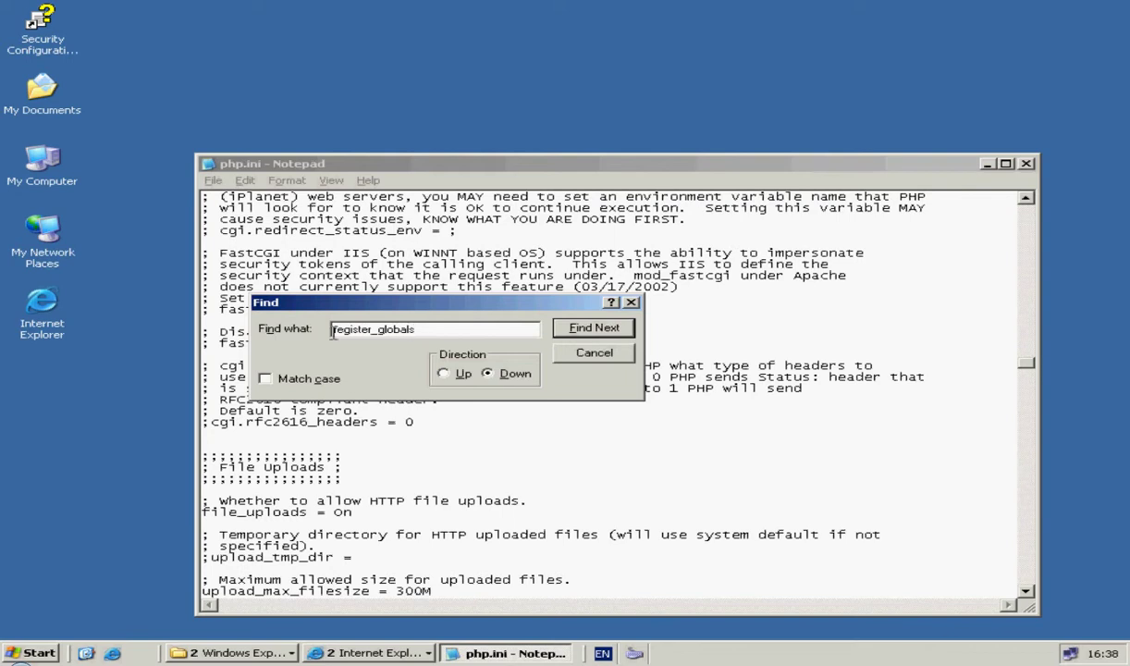
Step: Find the register_globals mention, dismiss the not-found message, and close the Find dialog
click(588, 331)
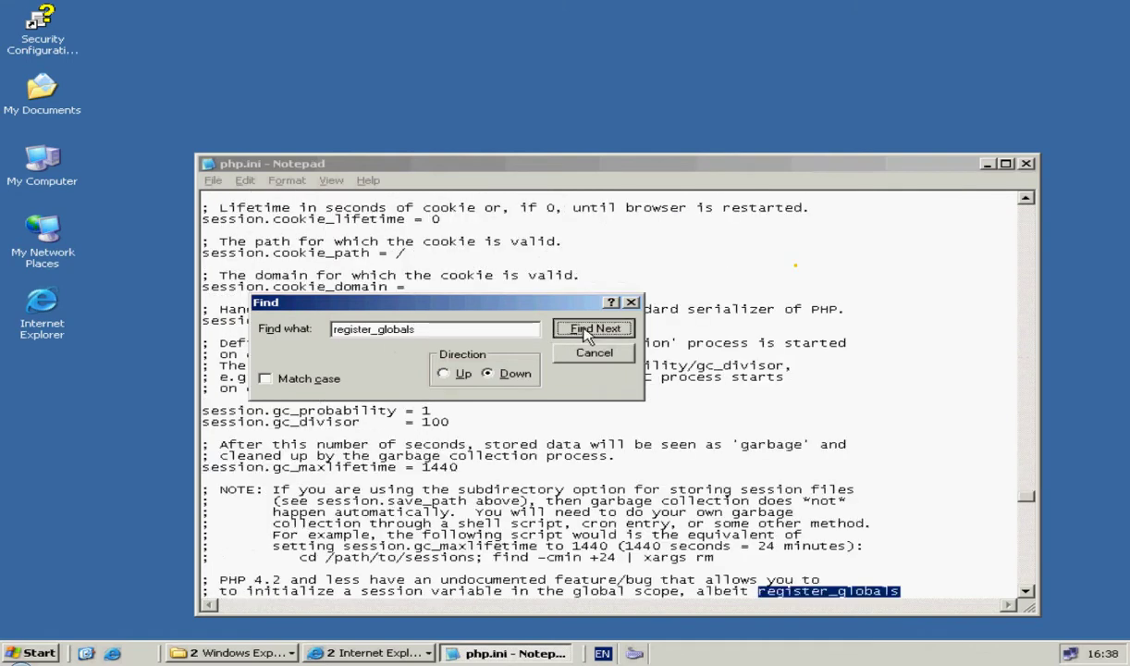
click(588, 333)
click(581, 371)
click(441, 328)
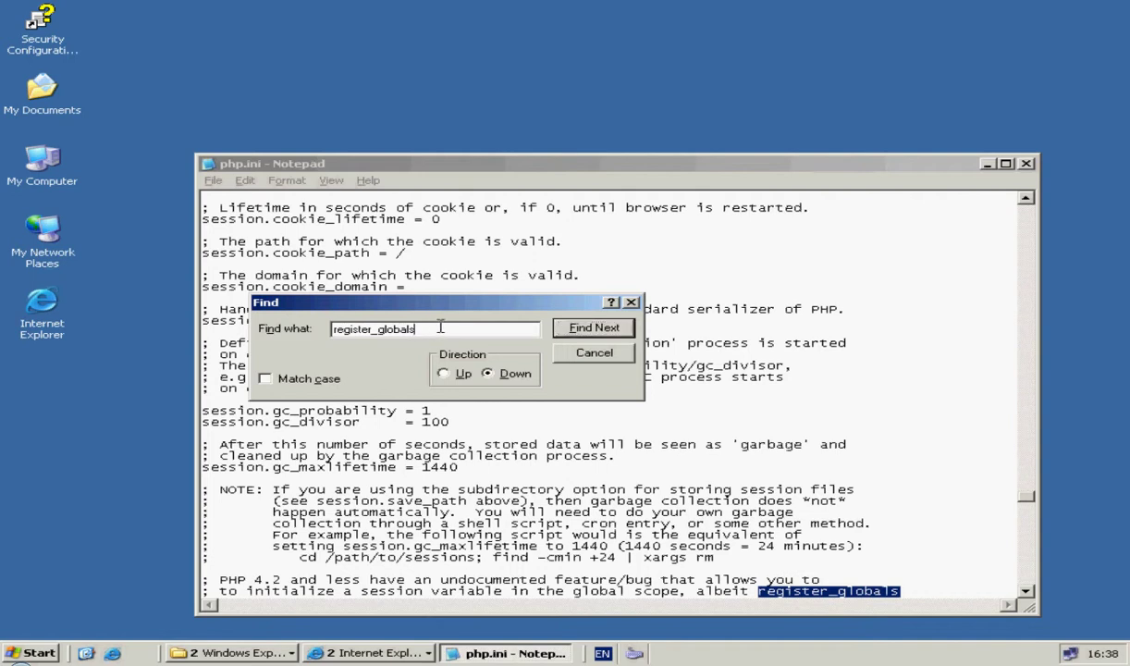
click(632, 301)
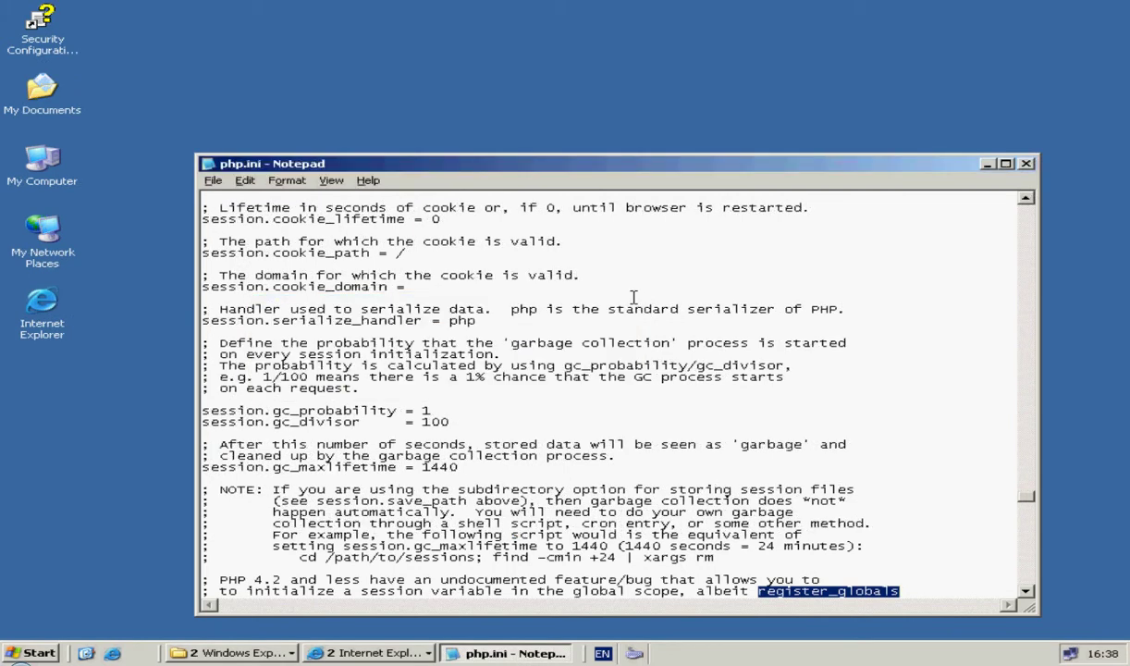
Step: Save php.ini, then search for 'globals' and confirm no further match exists
click(213, 181)
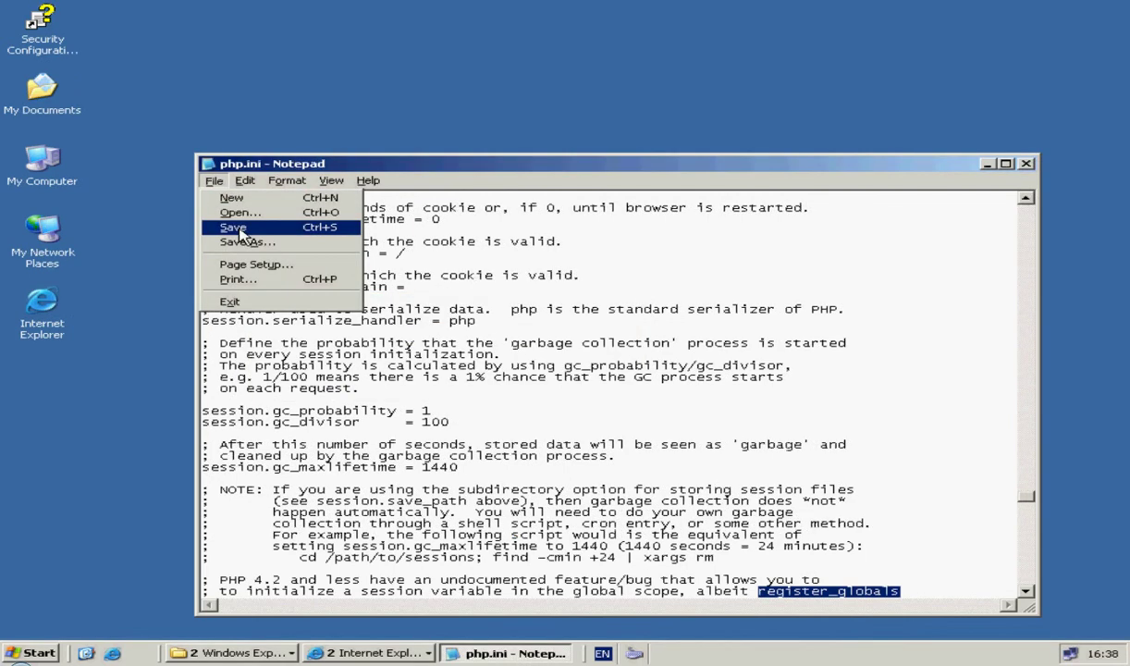
click(239, 228)
click(214, 181)
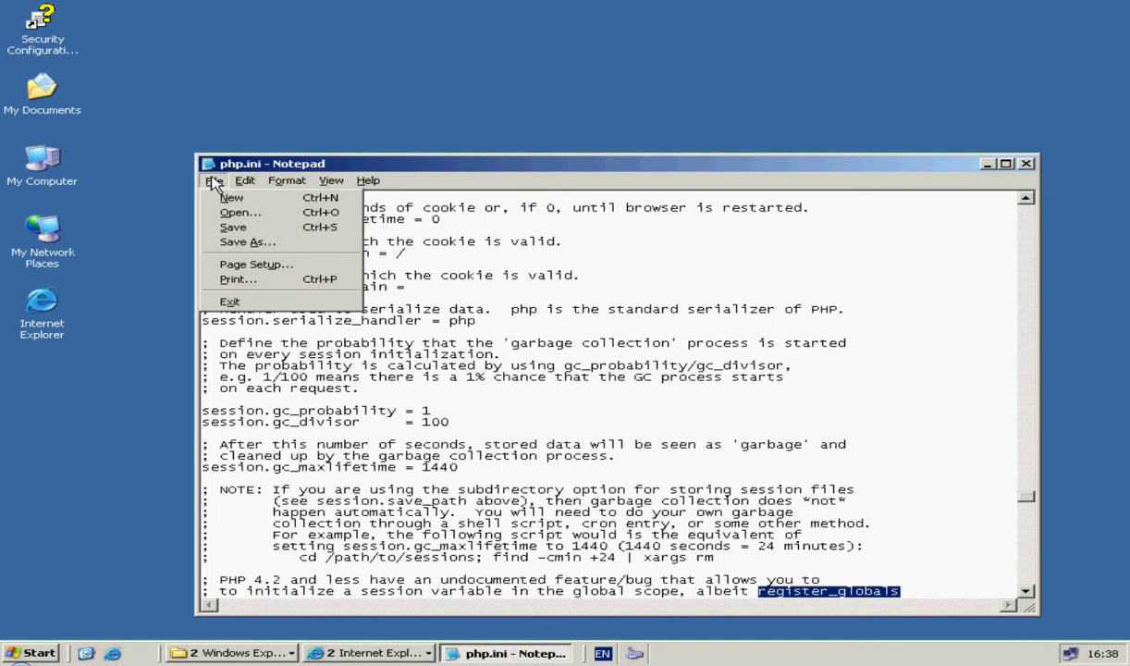
mouse_move(244, 183)
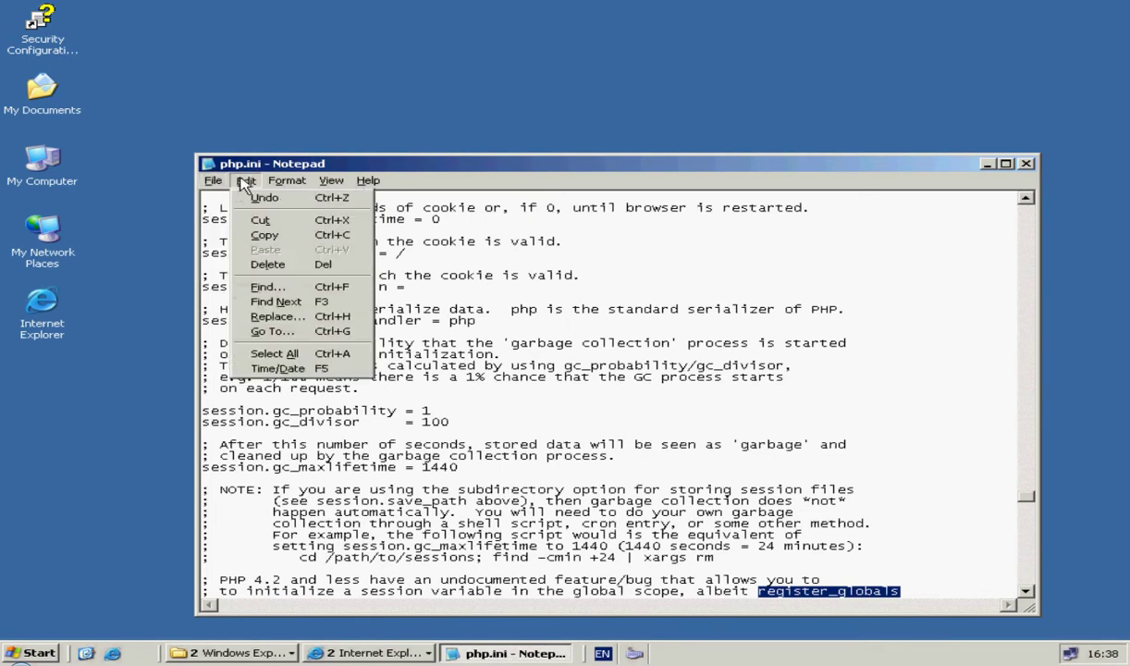
click(269, 291)
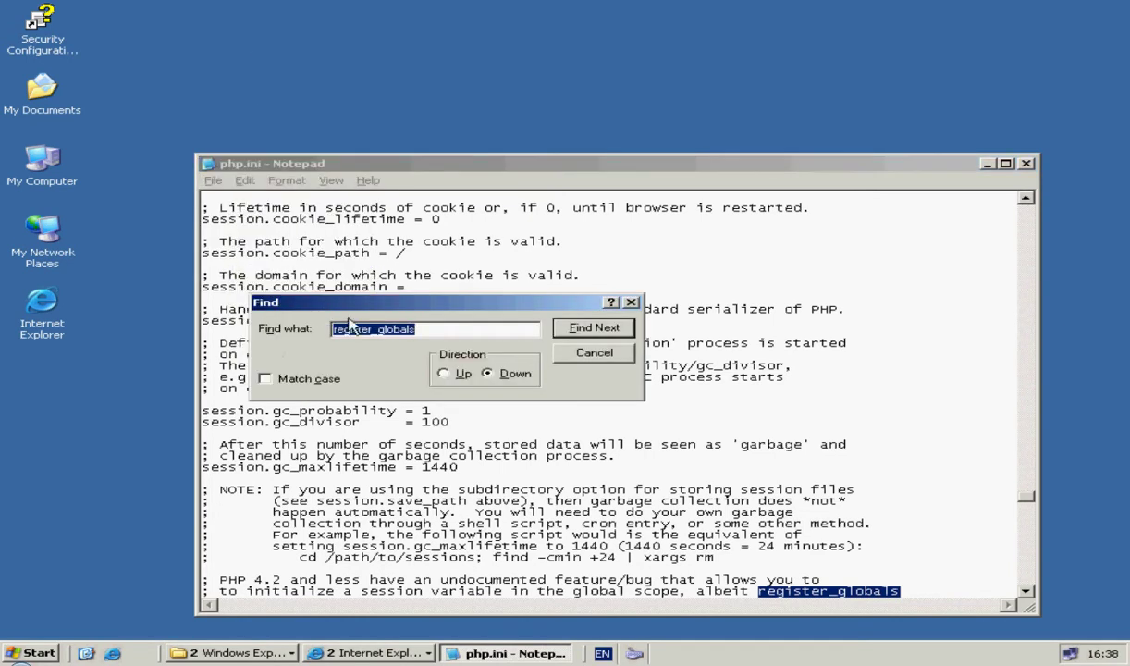
drag(380, 330, 294, 322)
key(BackSpace)
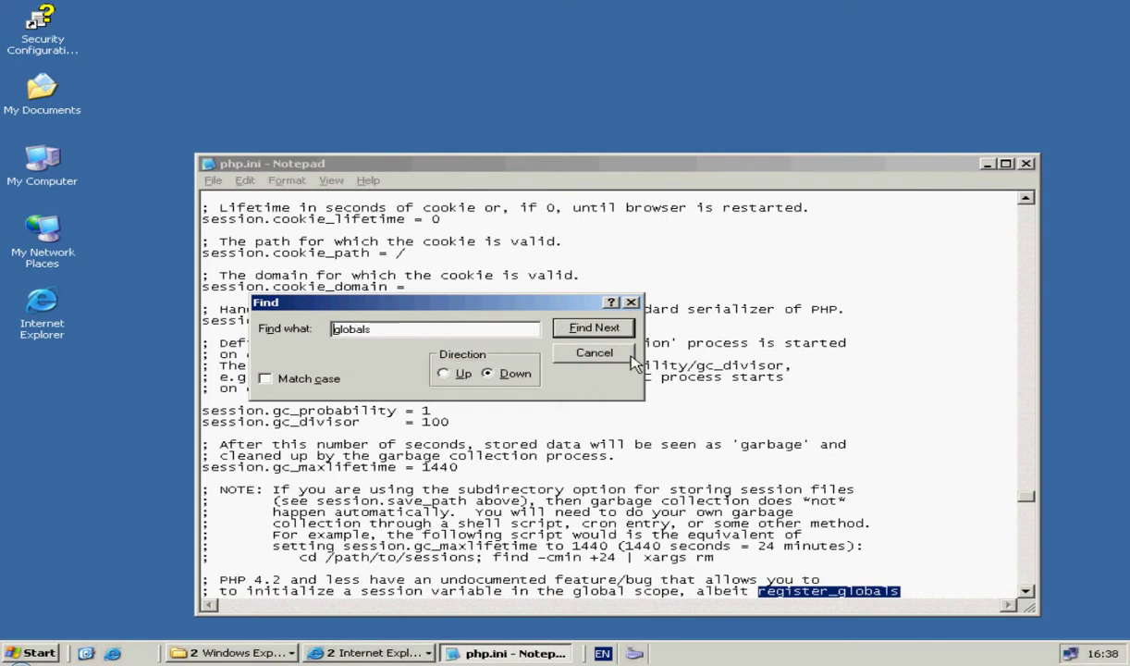
click(585, 327)
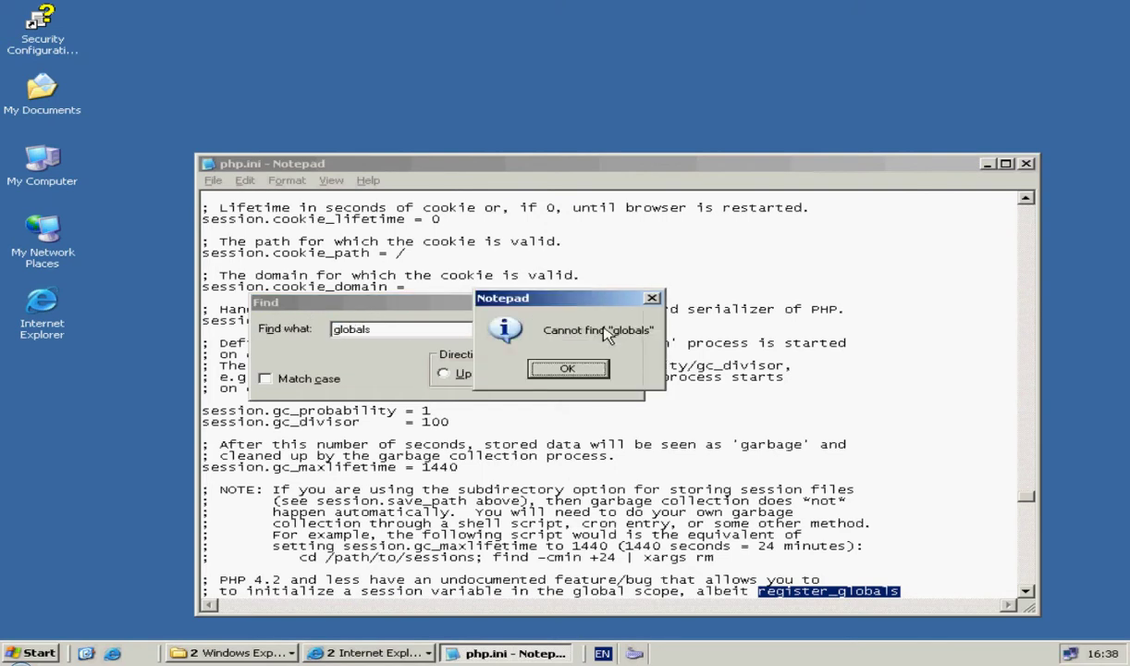
click(568, 368)
key(Escape)
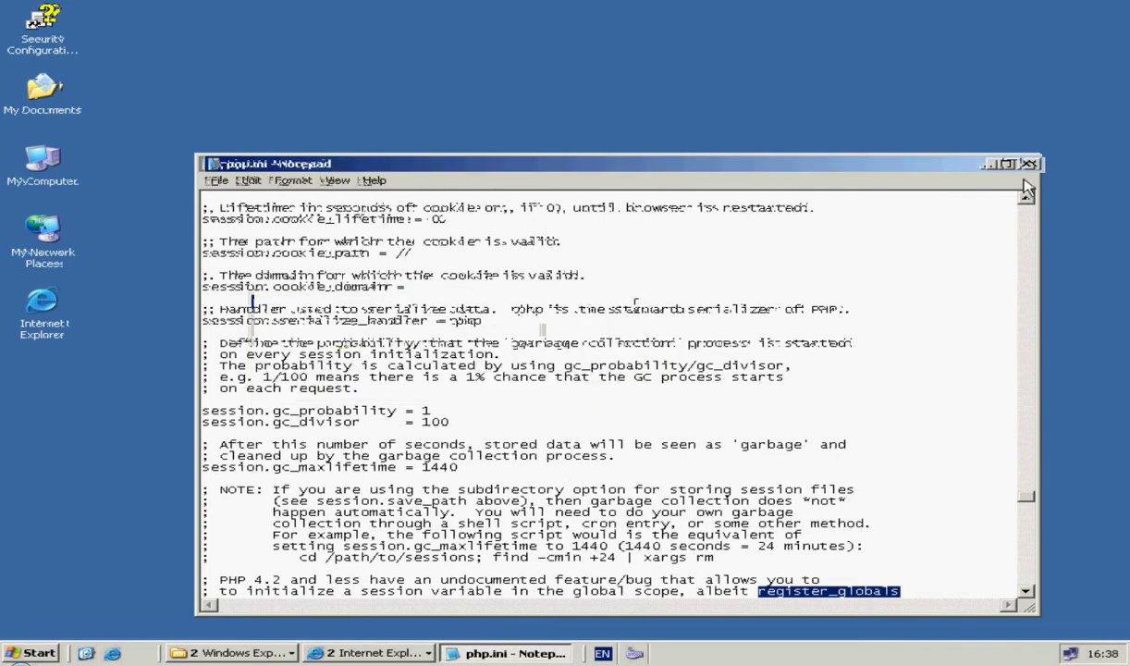
Step: Close Notepad and reopen php.ini from the AppServ Configuration Server Start menu entry
click(1026, 164)
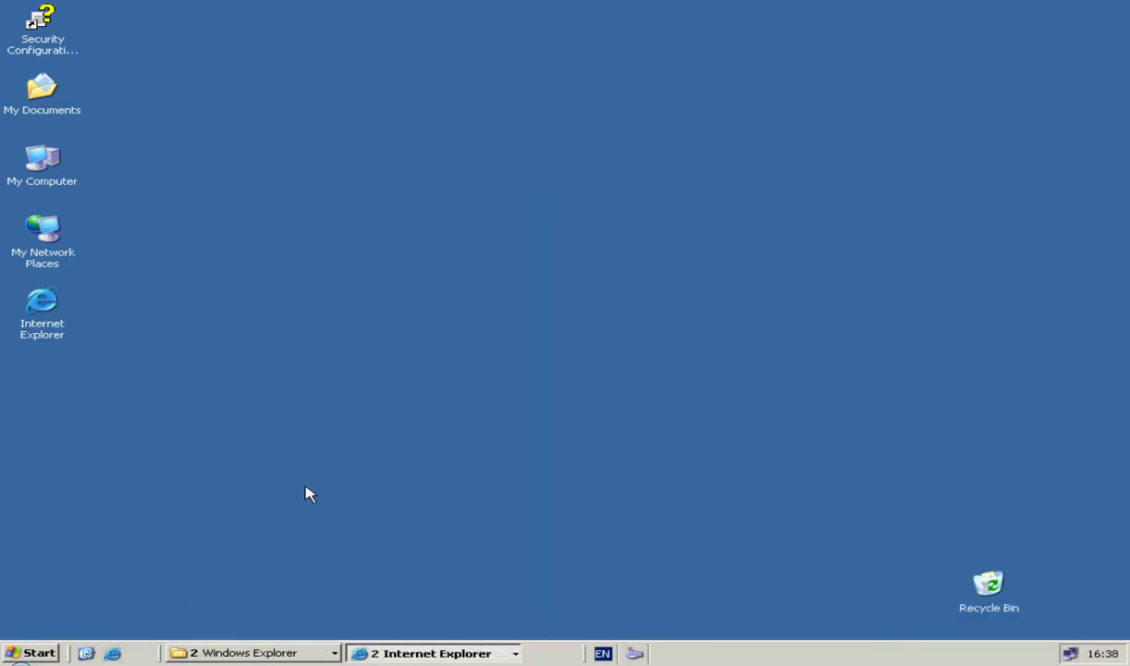
click(23, 653)
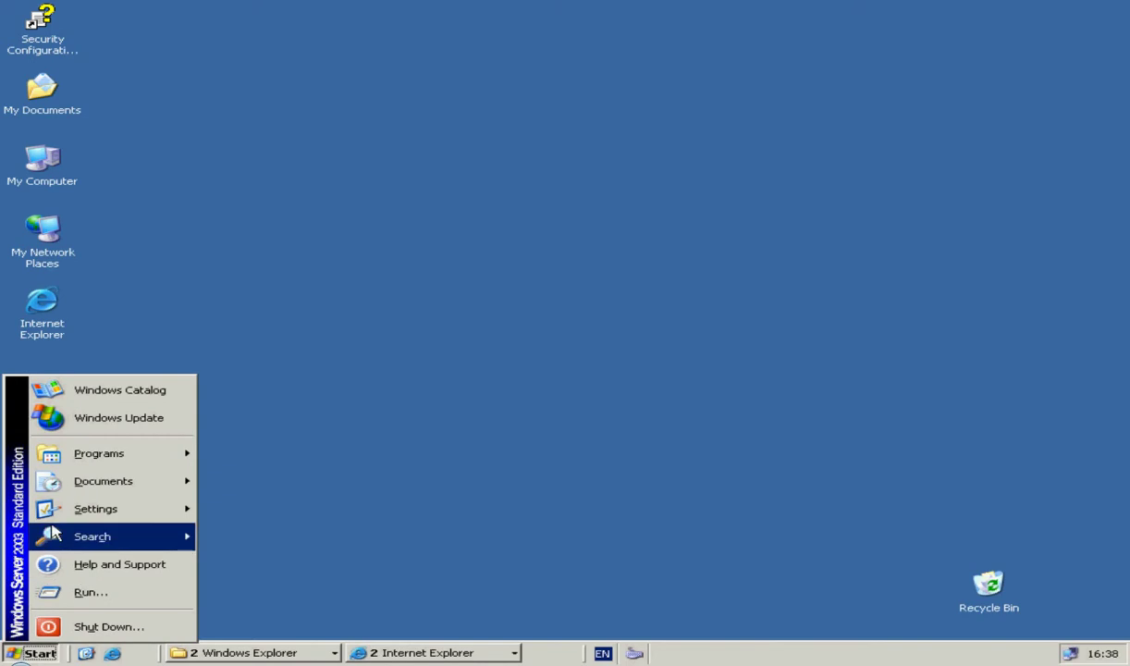
mouse_move(63, 455)
mouse_move(242, 486)
mouse_move(412, 499)
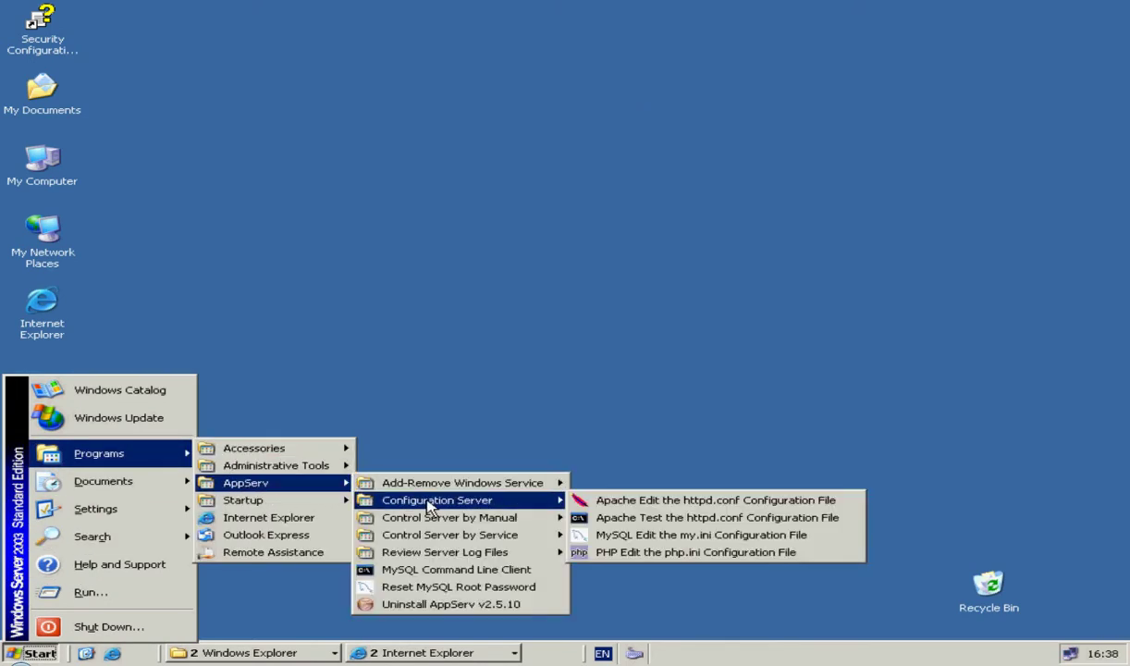
click(615, 552)
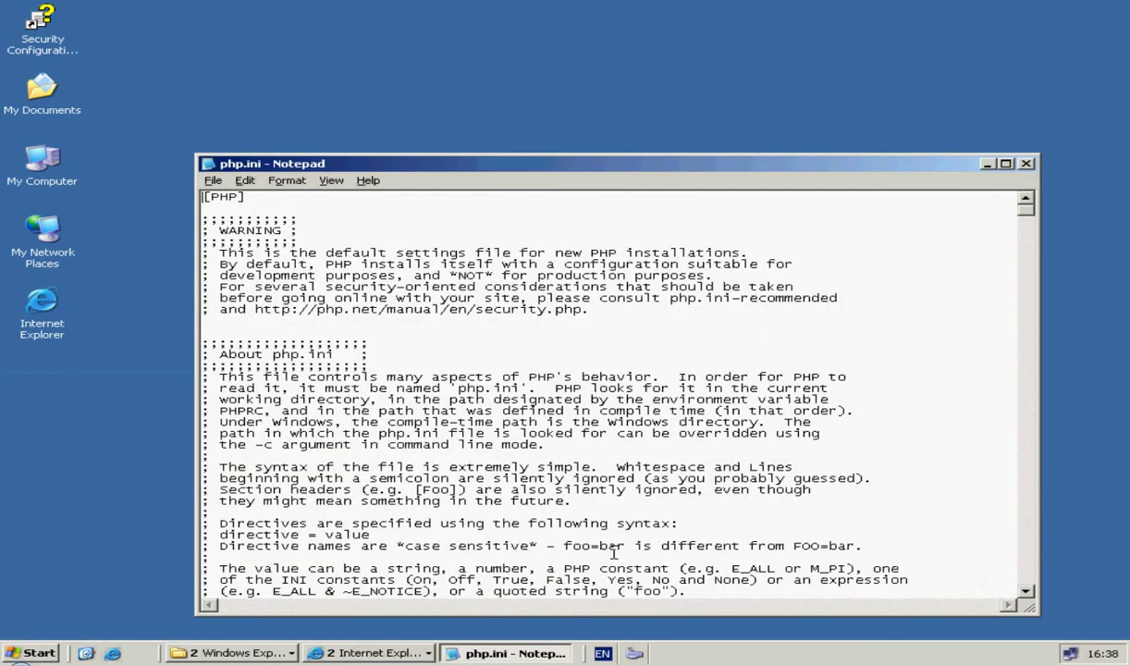
Step: Search for 'globals' to reach register_globals and change its value from On to Off
click(246, 180)
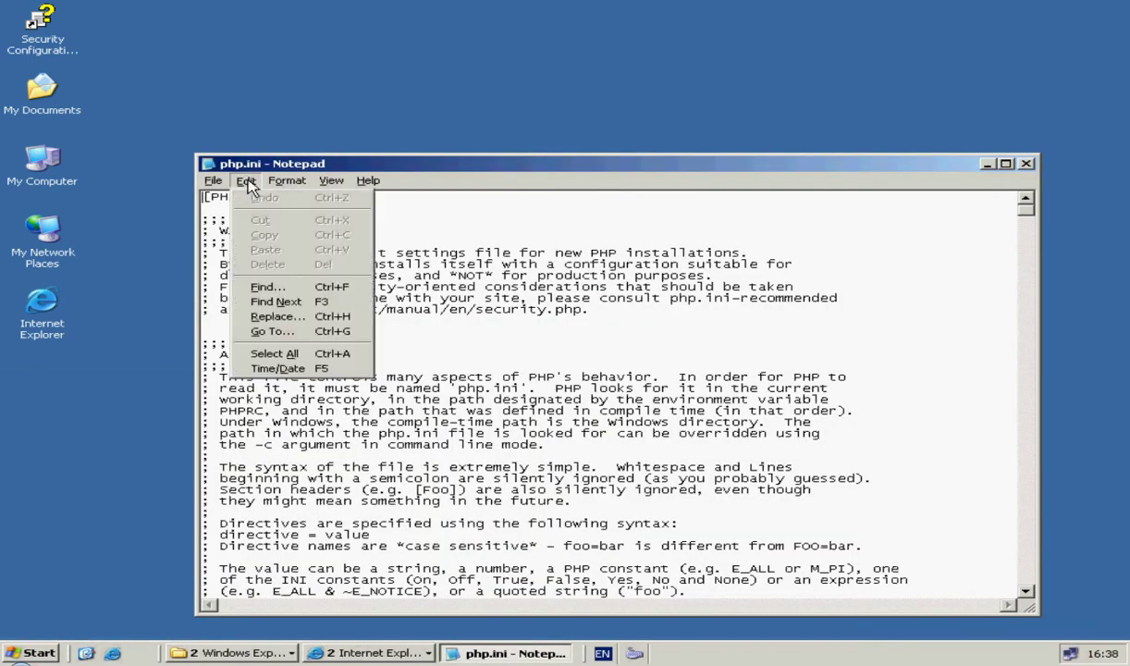
click(267, 288)
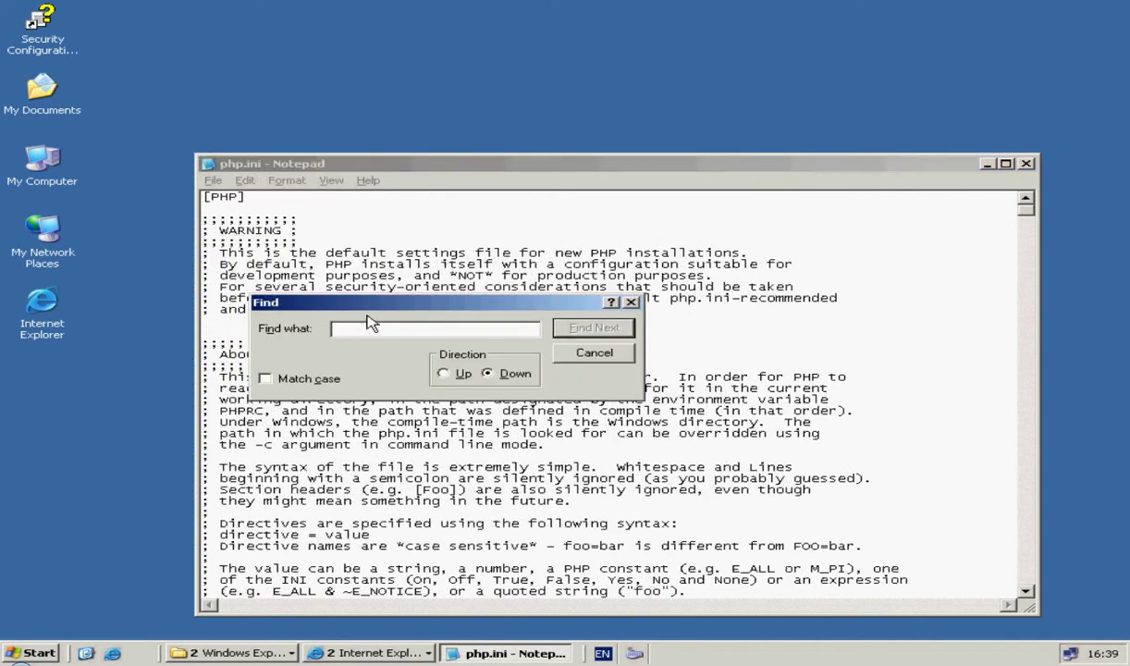
text(glo)
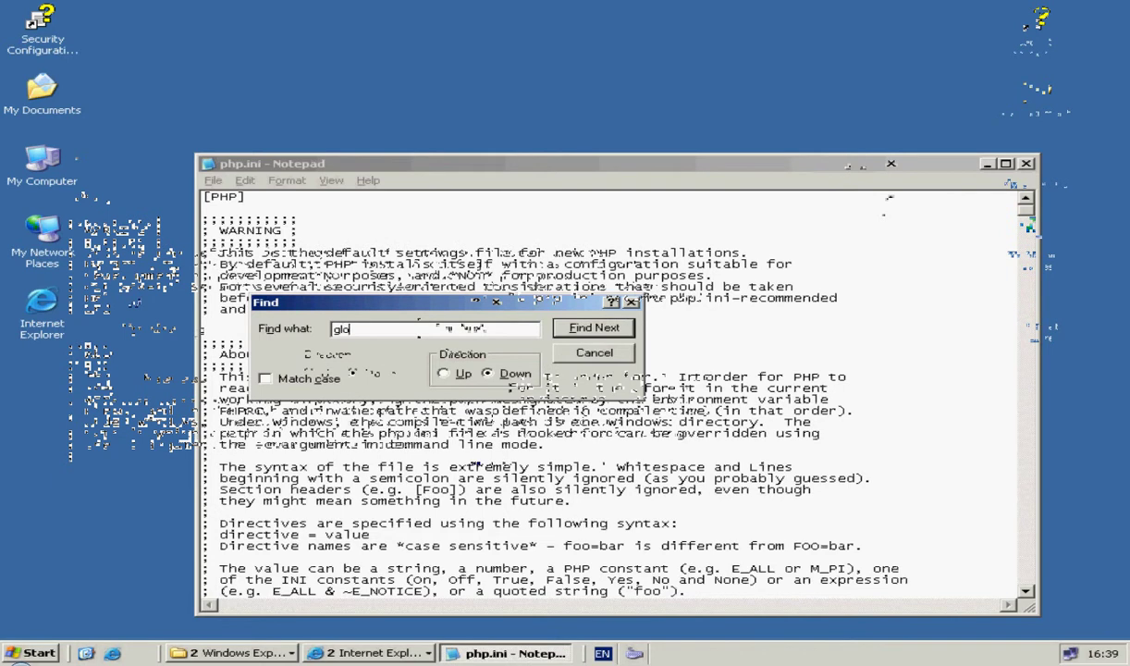
text(bals)
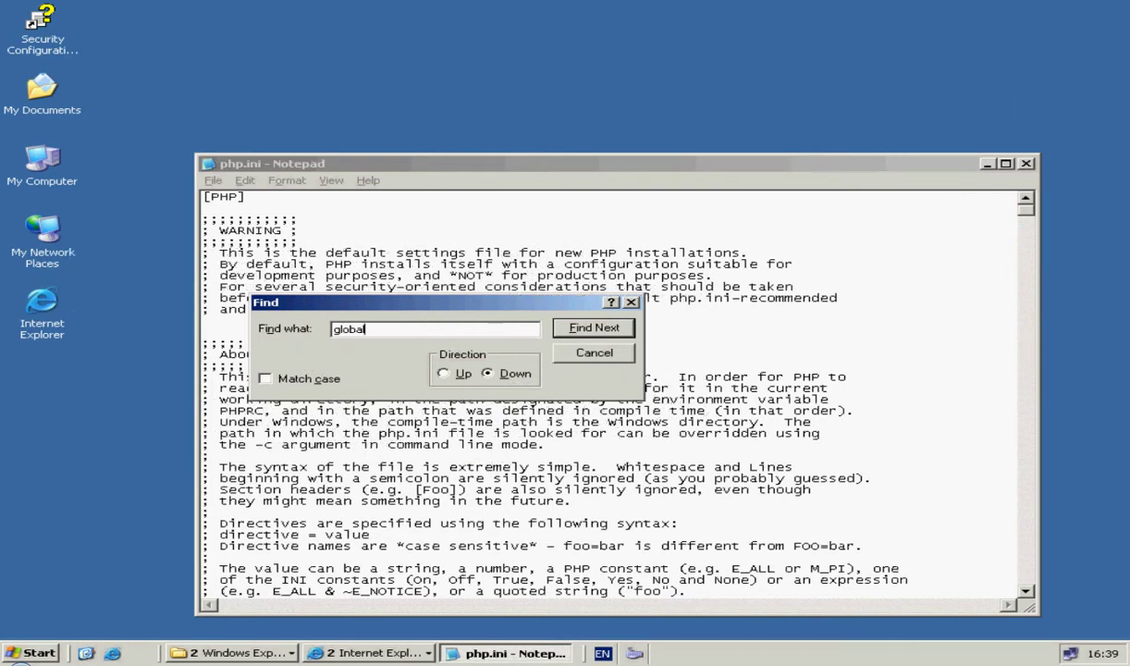
click(581, 331)
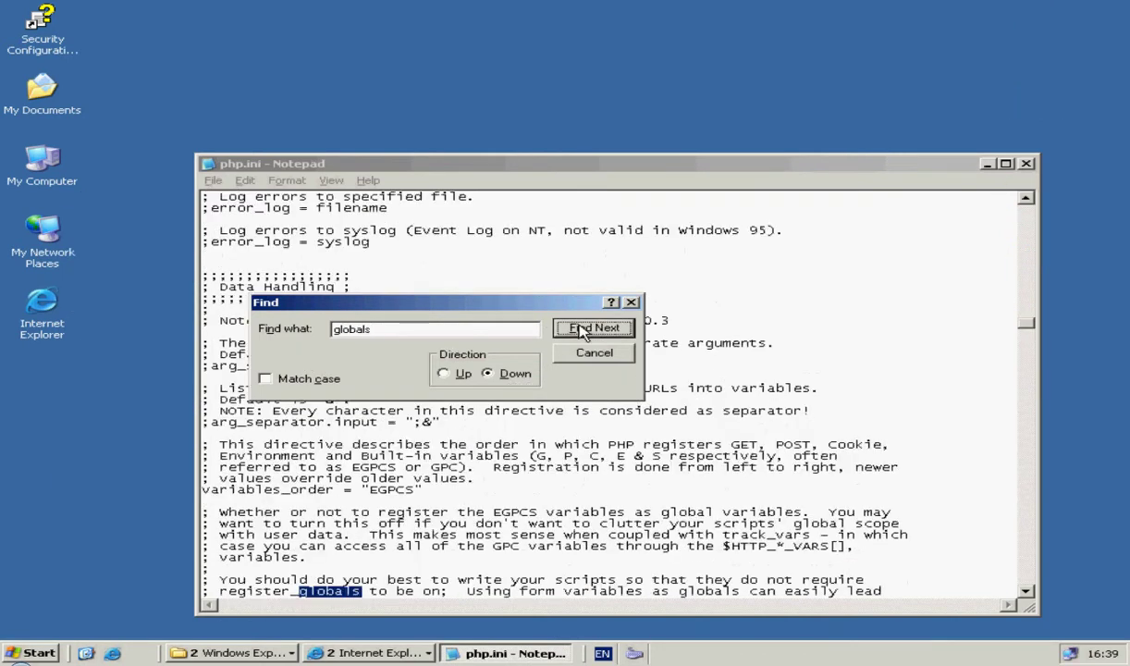
click(581, 330)
click(581, 330)
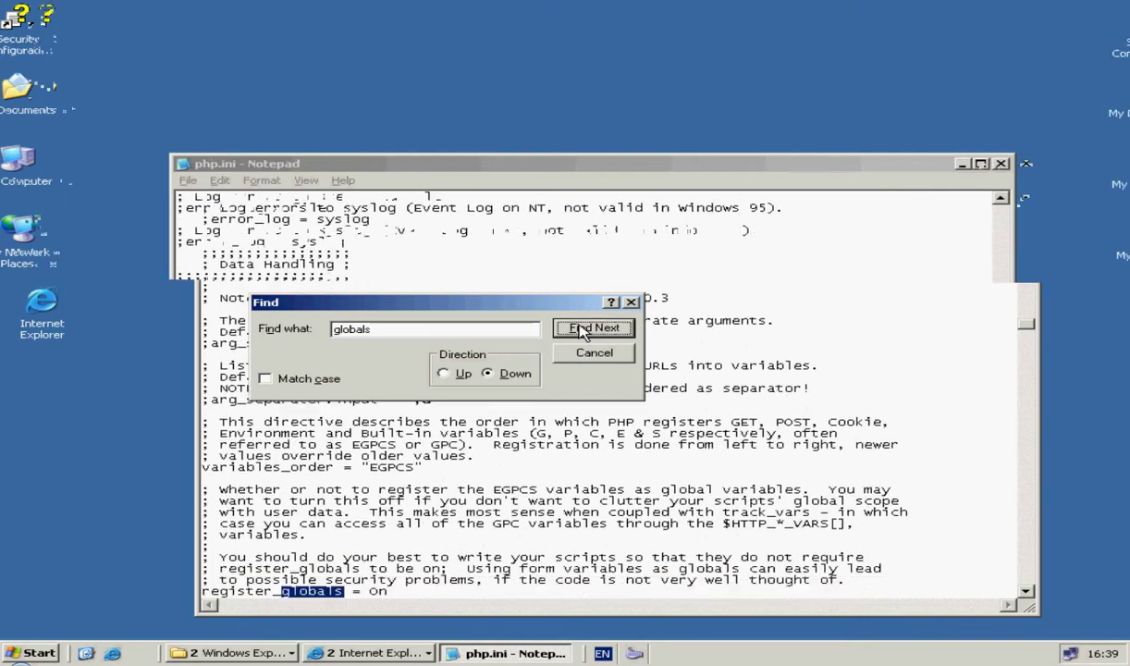
click(401, 592)
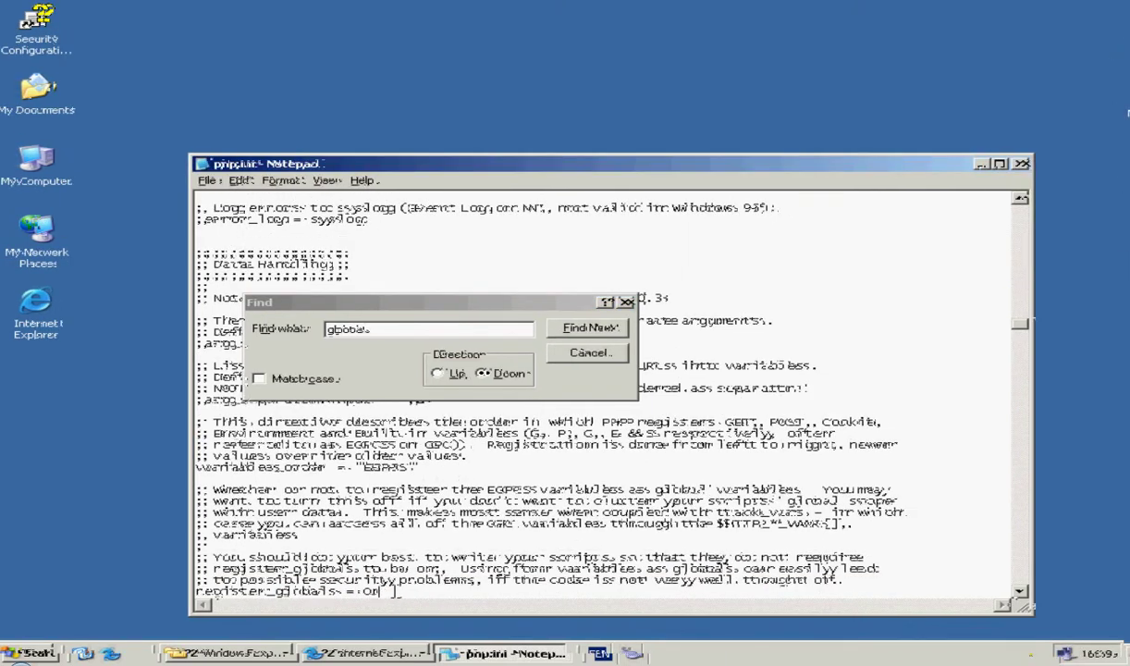
key(BackSpace)
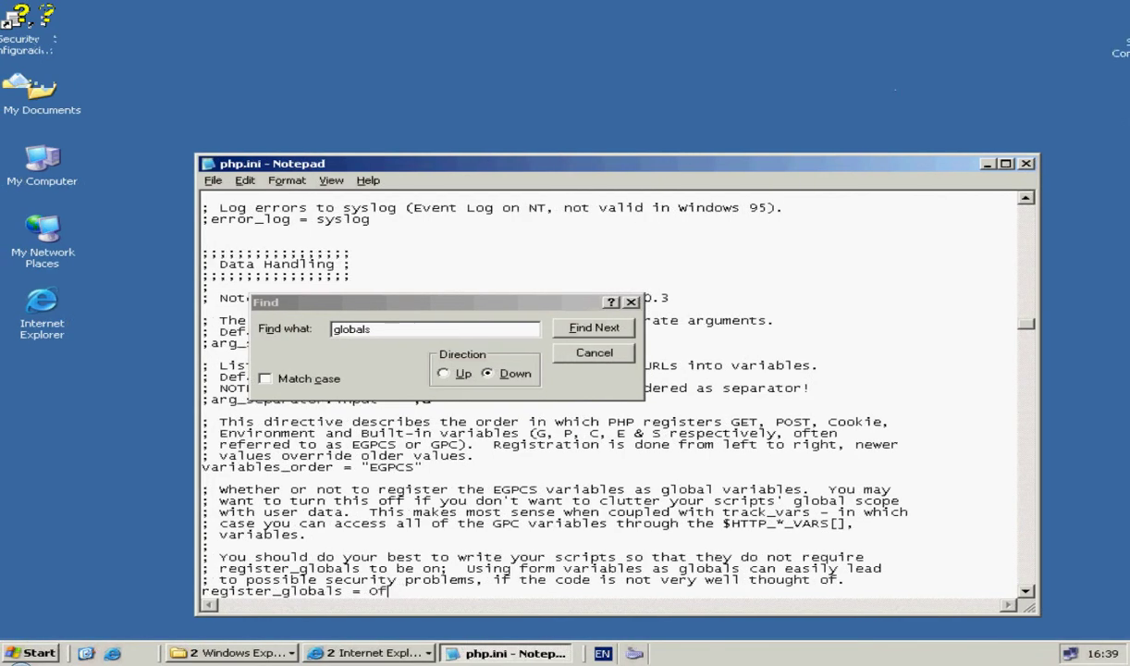
text(ff)
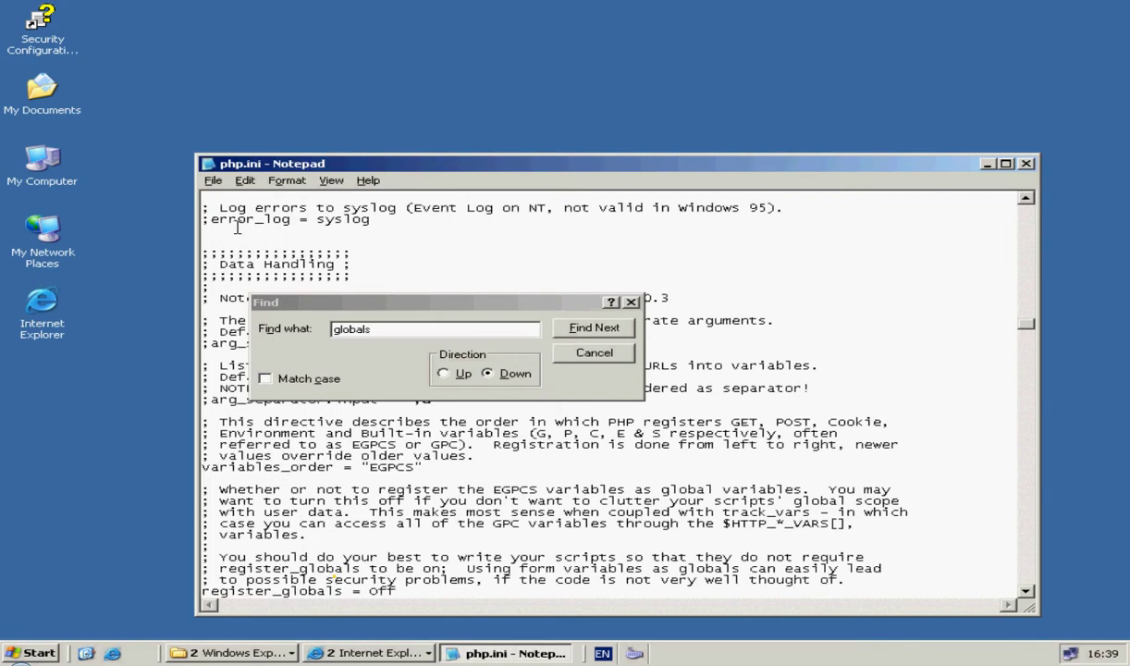
Step: Save php.ini and select the old 'globals' search term for replacement
click(214, 182)
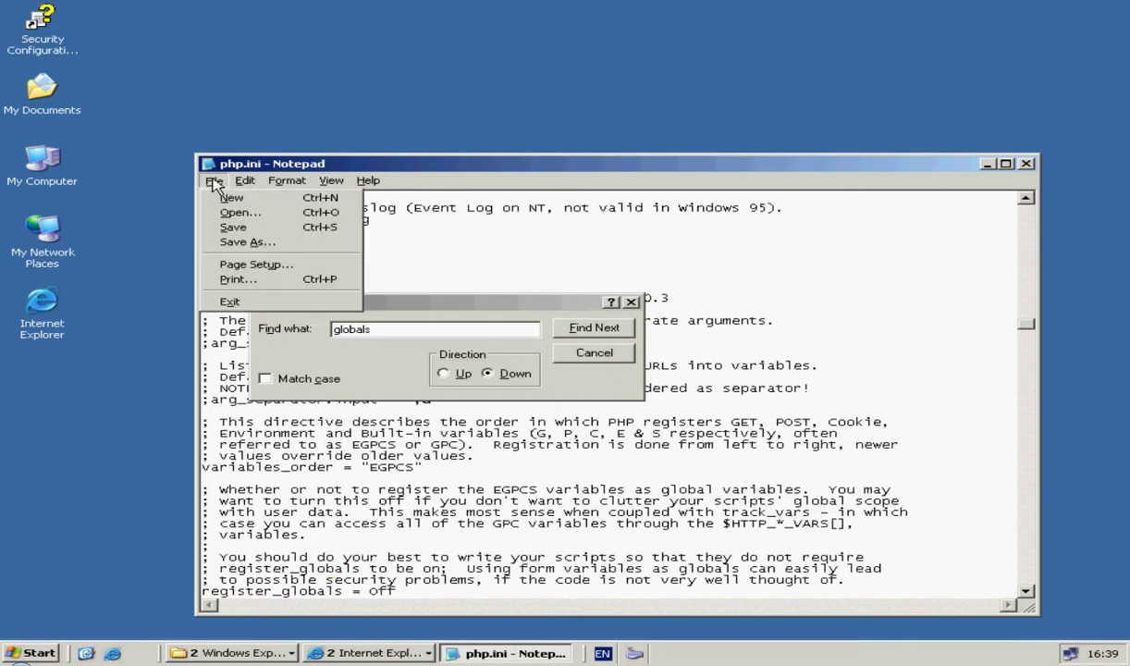
click(228, 228)
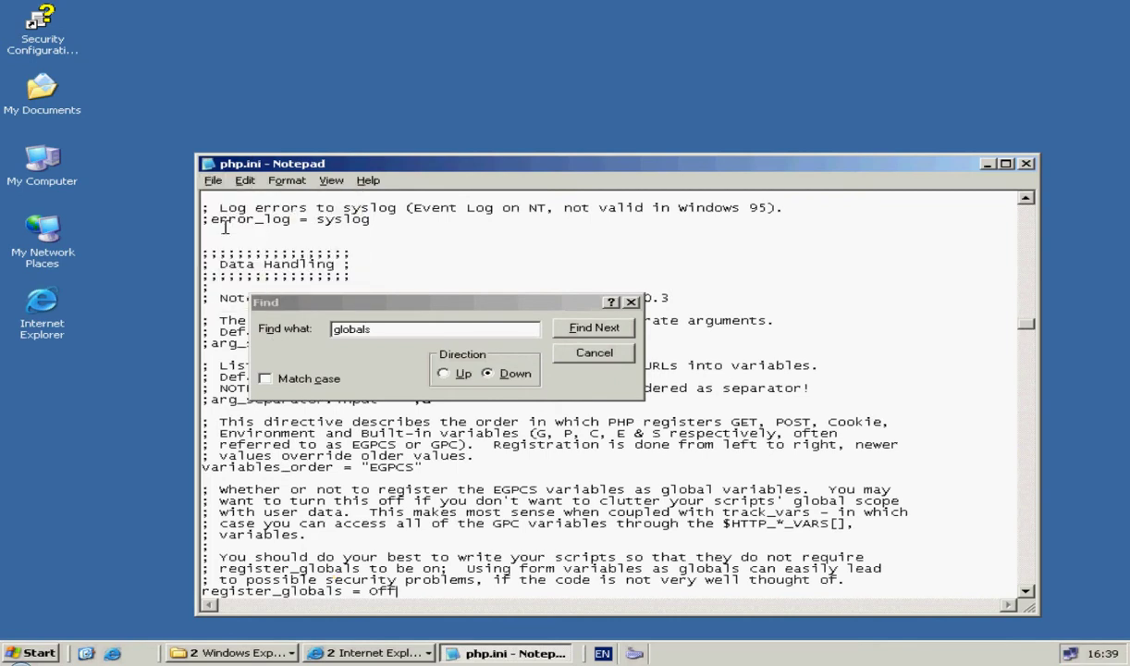
click(386, 331)
drag(388, 328, 308, 330)
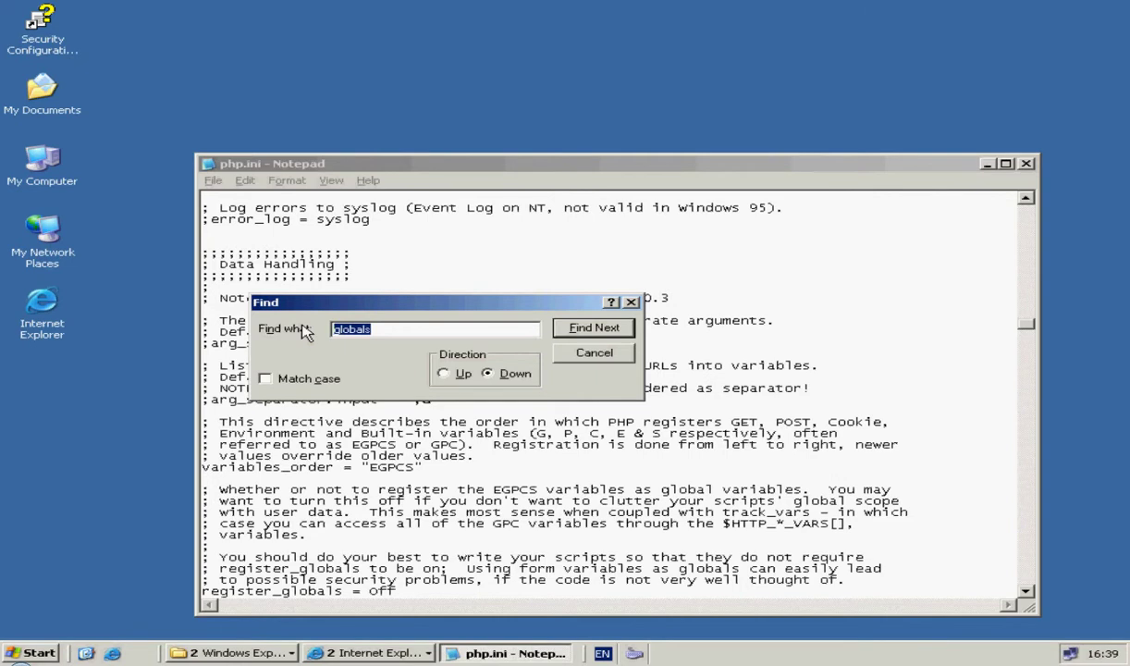
Step: Remove the leading semicolons from the extension=php_openssl.dll and extension=php_xmlrpc.dll lines
text(openssl)
click(552, 333)
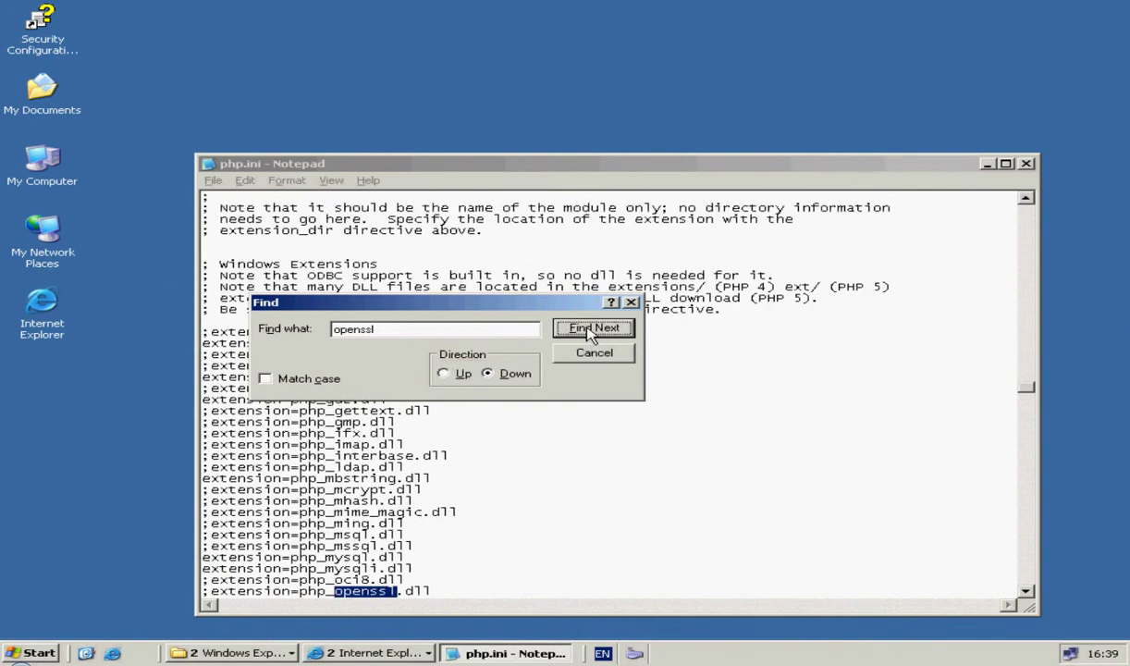
click(208, 590)
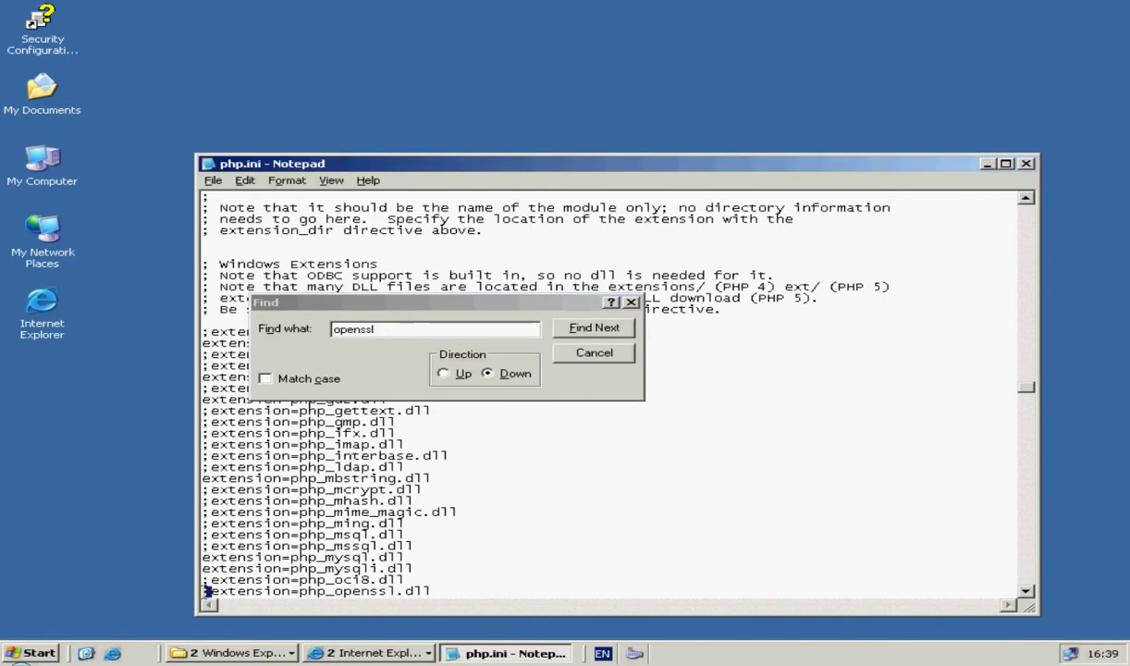
key(Delete)
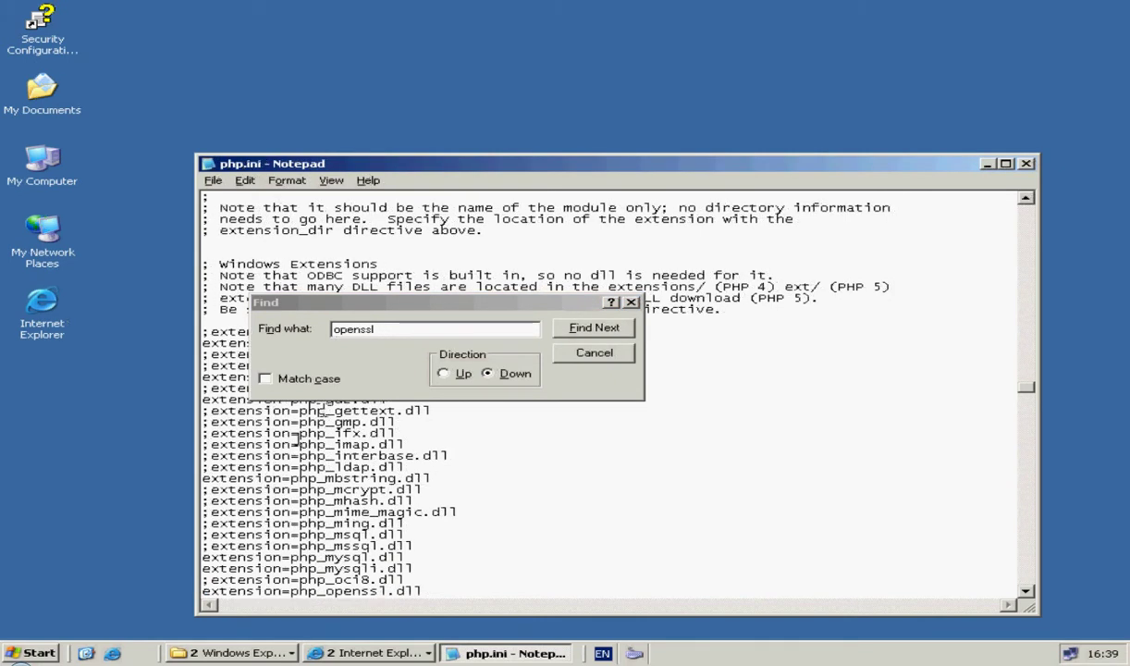
click(387, 320)
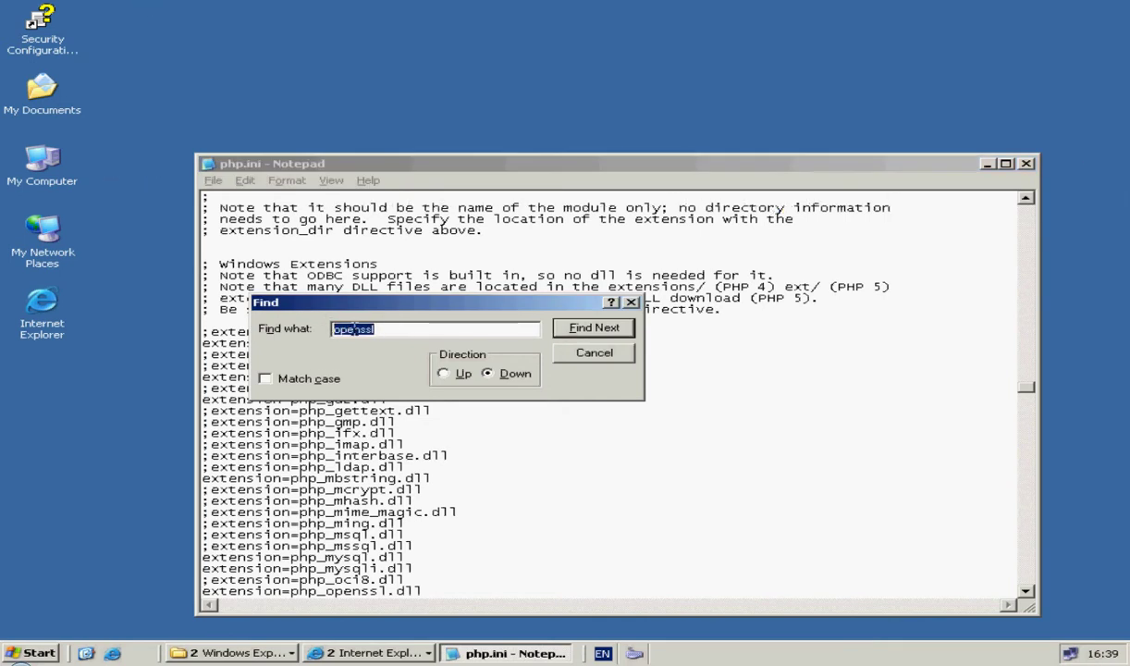
text(xmlrpc)
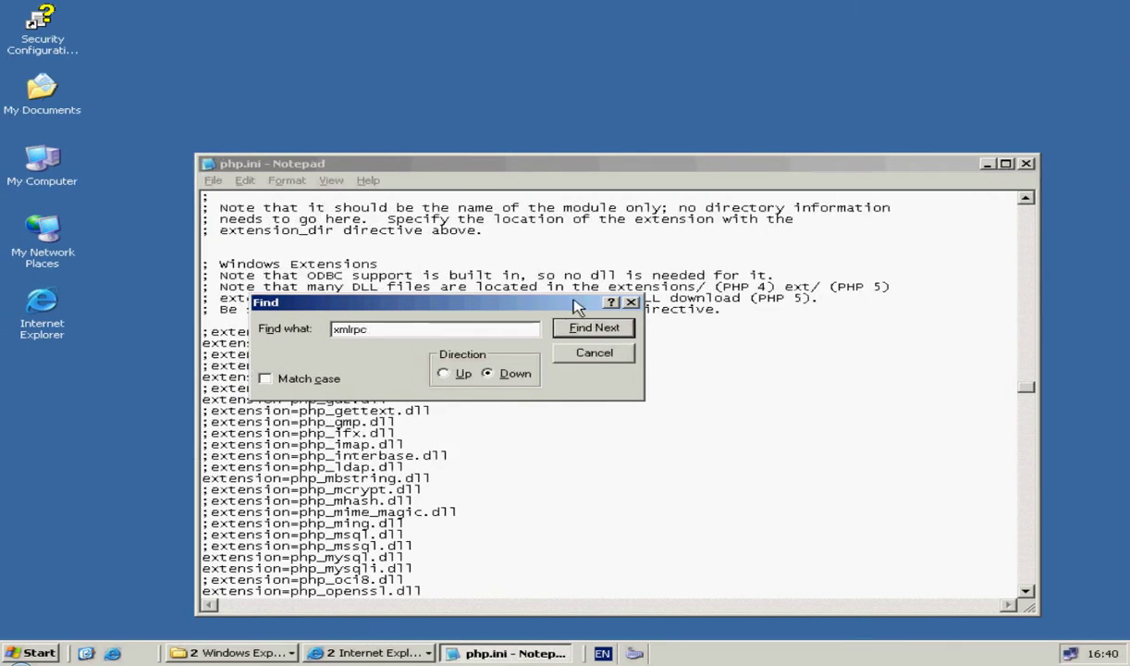
click(584, 326)
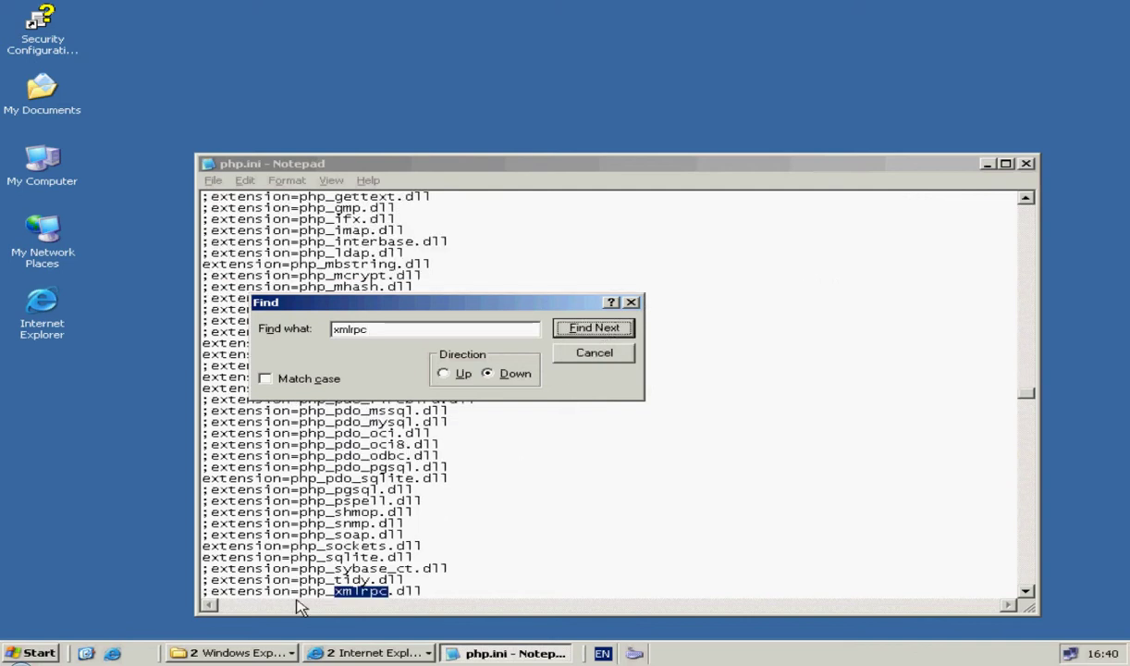
drag(209, 592, 199, 590)
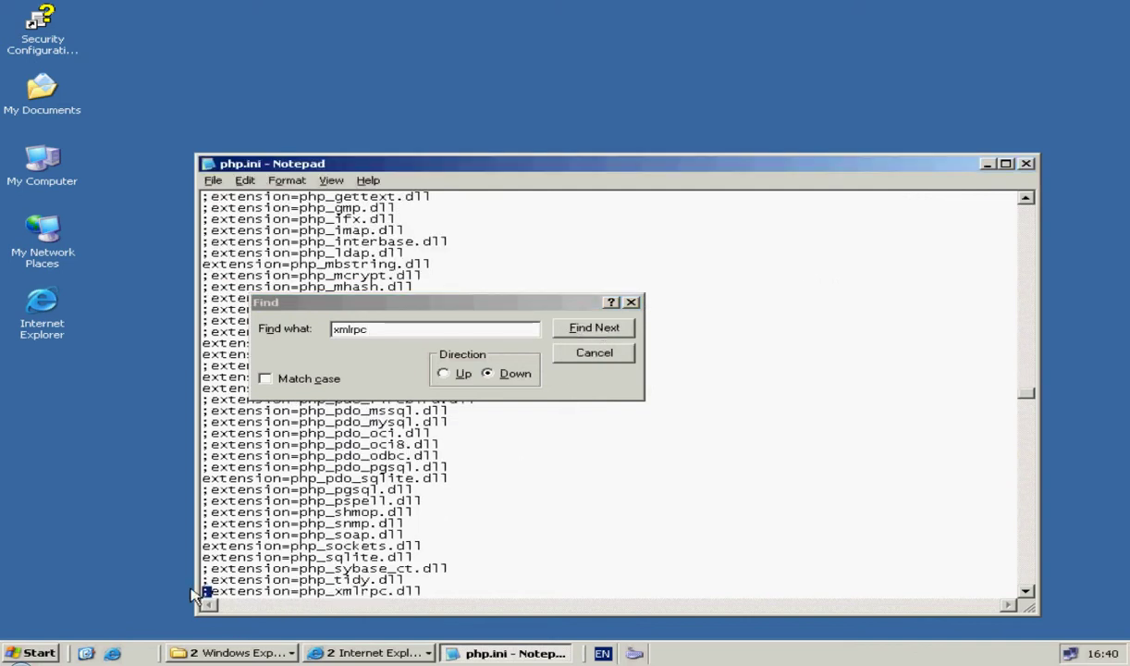
key(Delete)
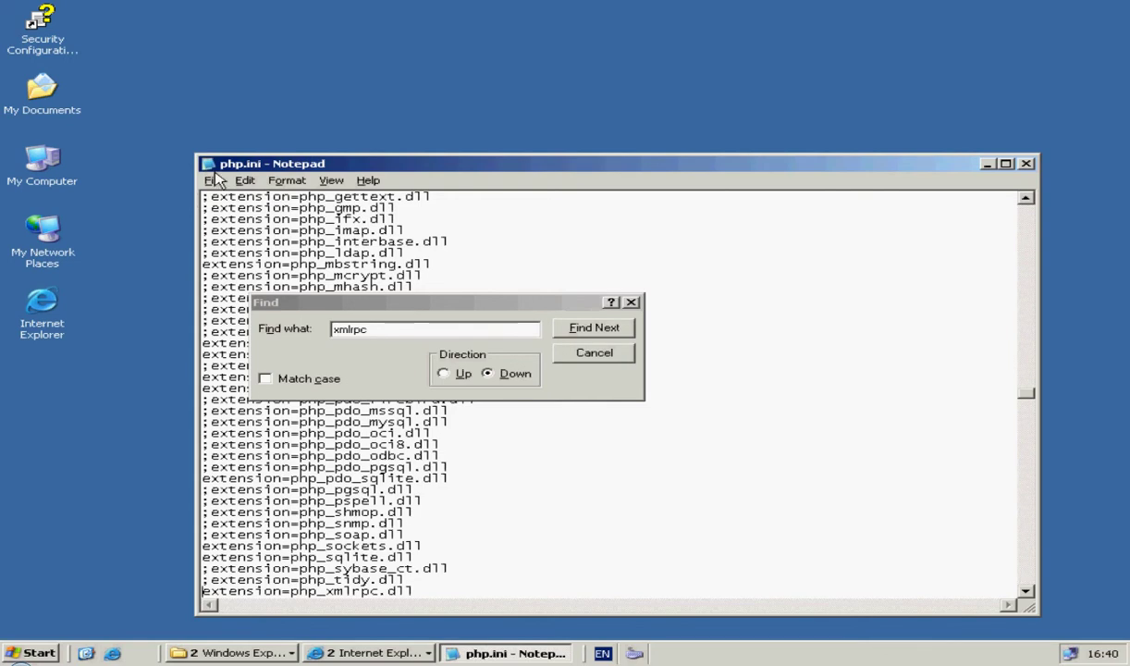
Step: Save php.ini and start Apache via AppServ > Control Server by Service
click(213, 181)
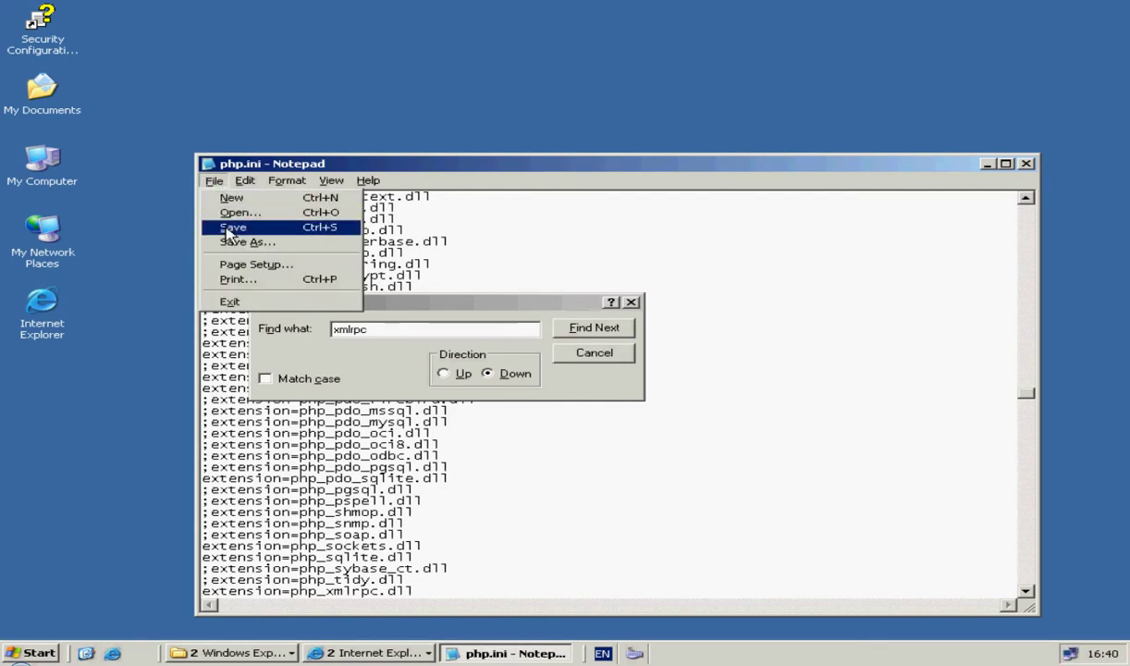
click(230, 230)
click(37, 653)
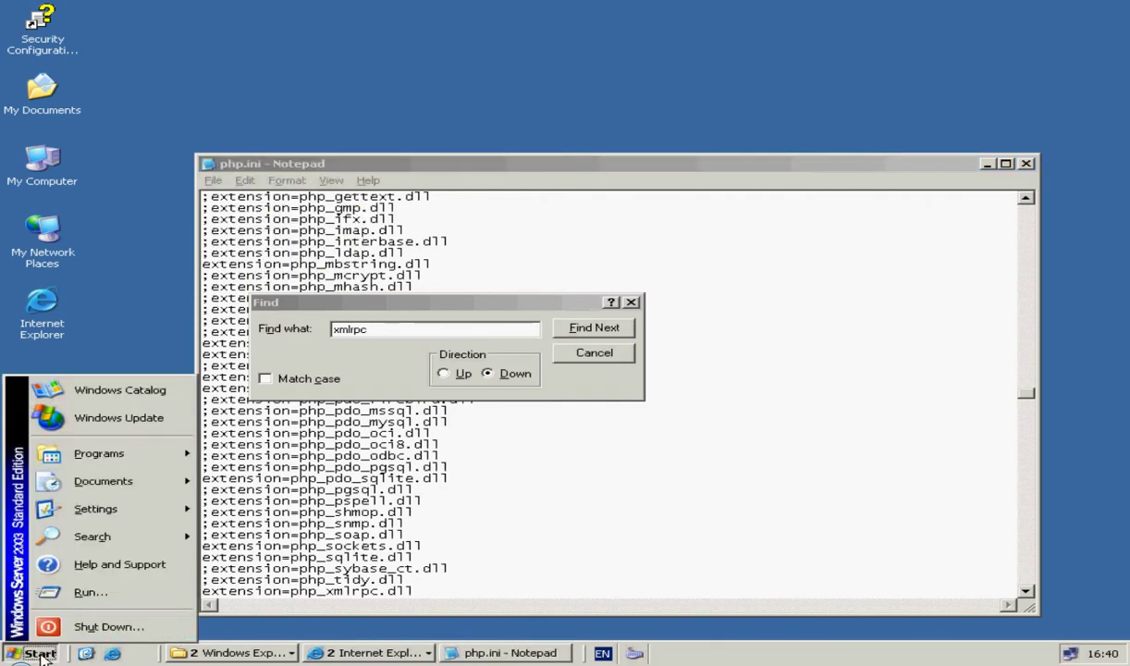
mouse_move(125, 453)
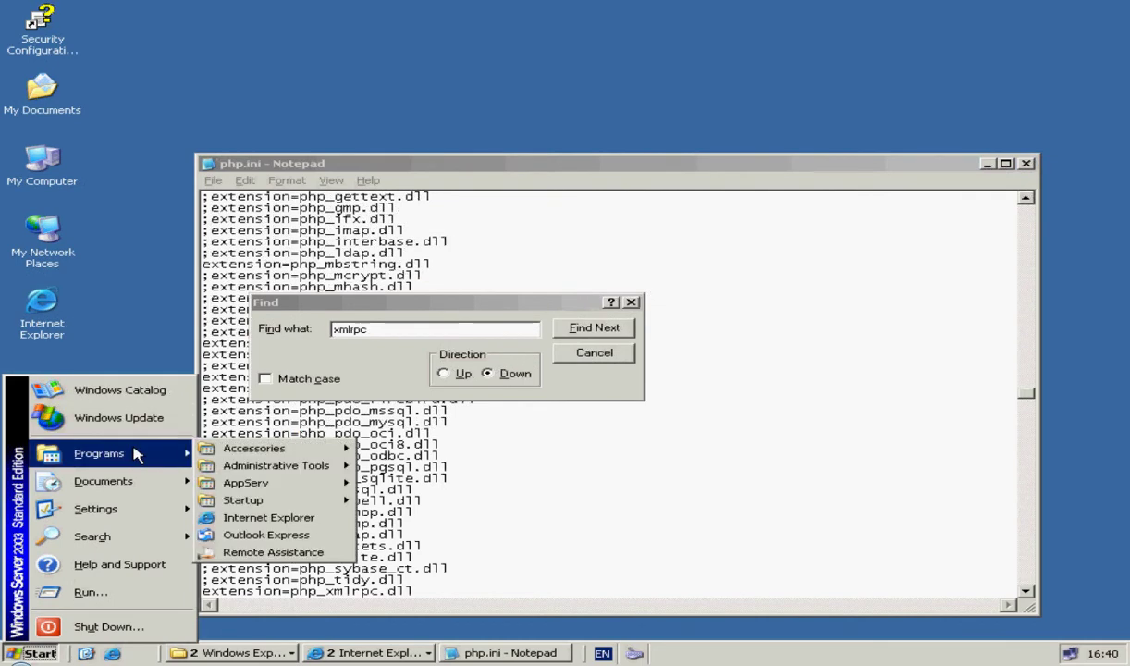
mouse_move(250, 489)
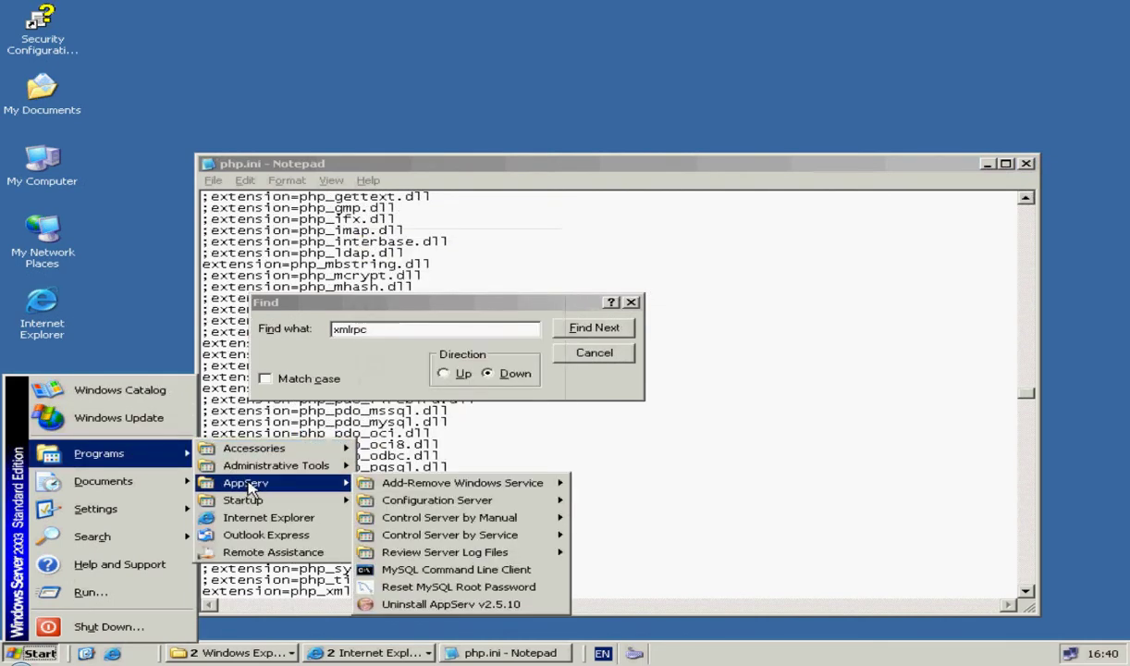
mouse_move(398, 500)
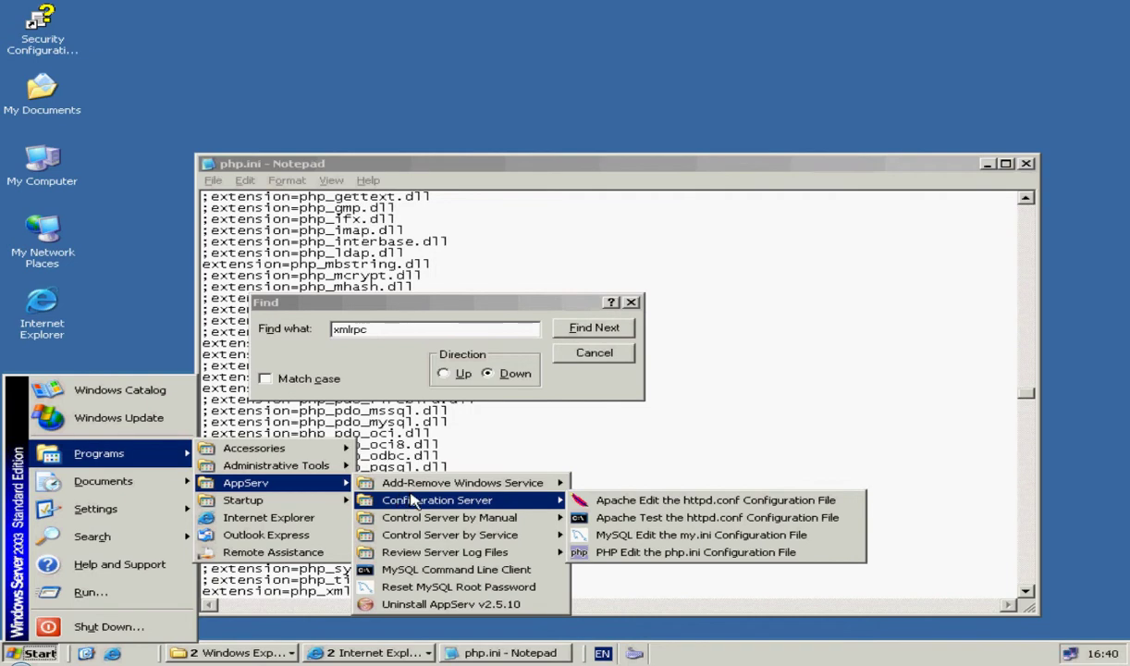
mouse_move(447, 484)
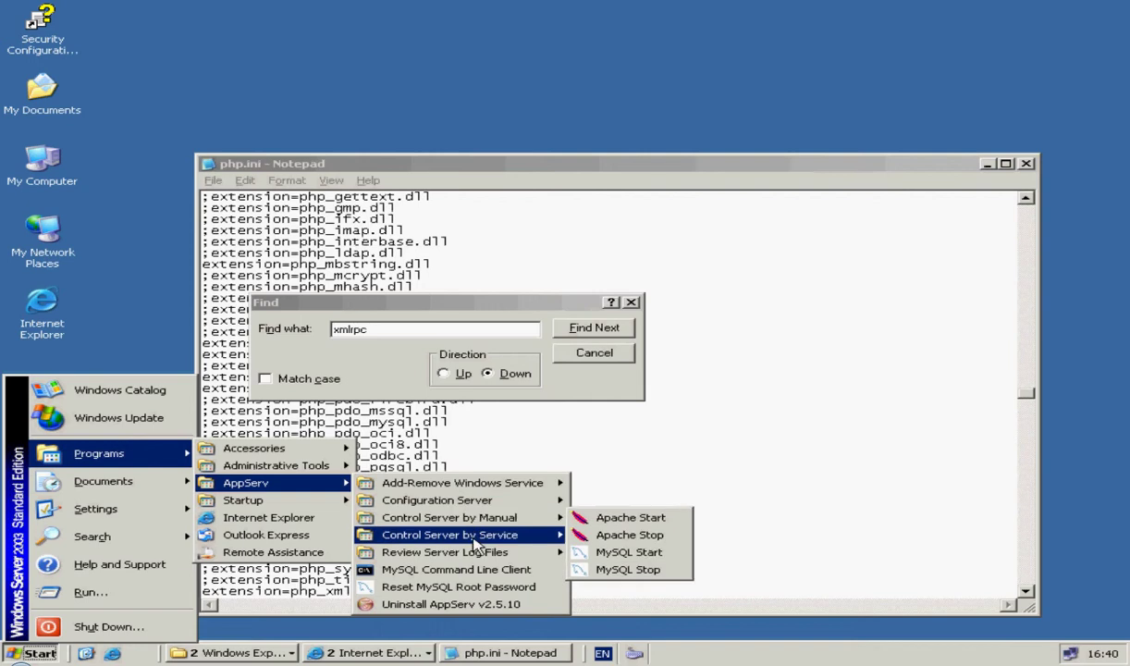
mouse_move(473, 540)
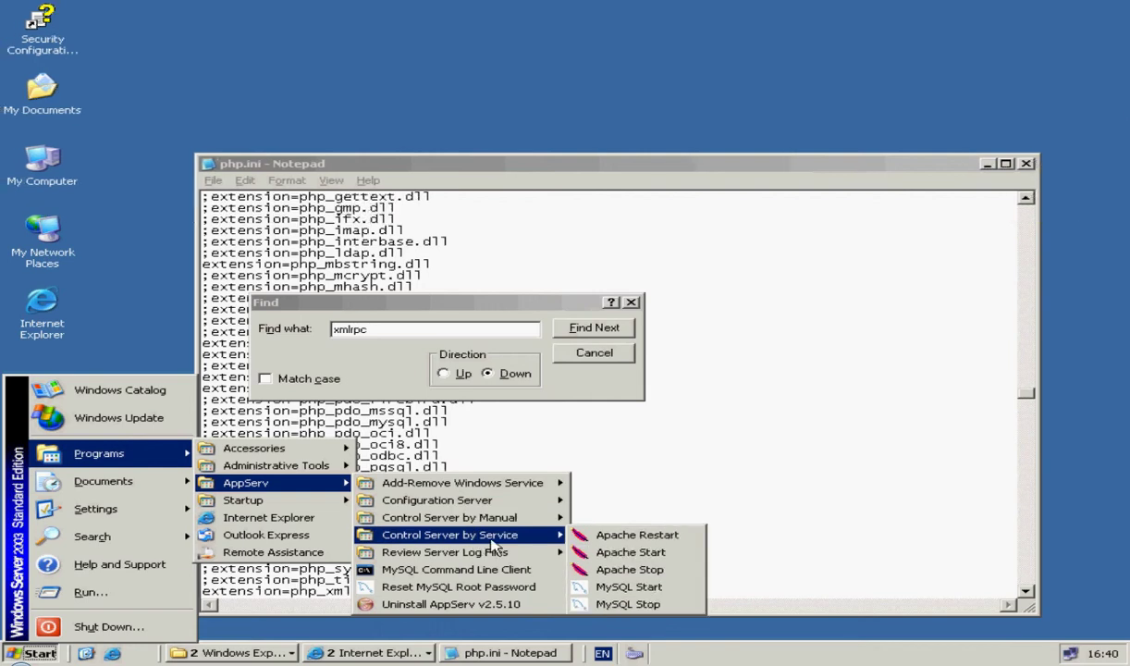
click(598, 551)
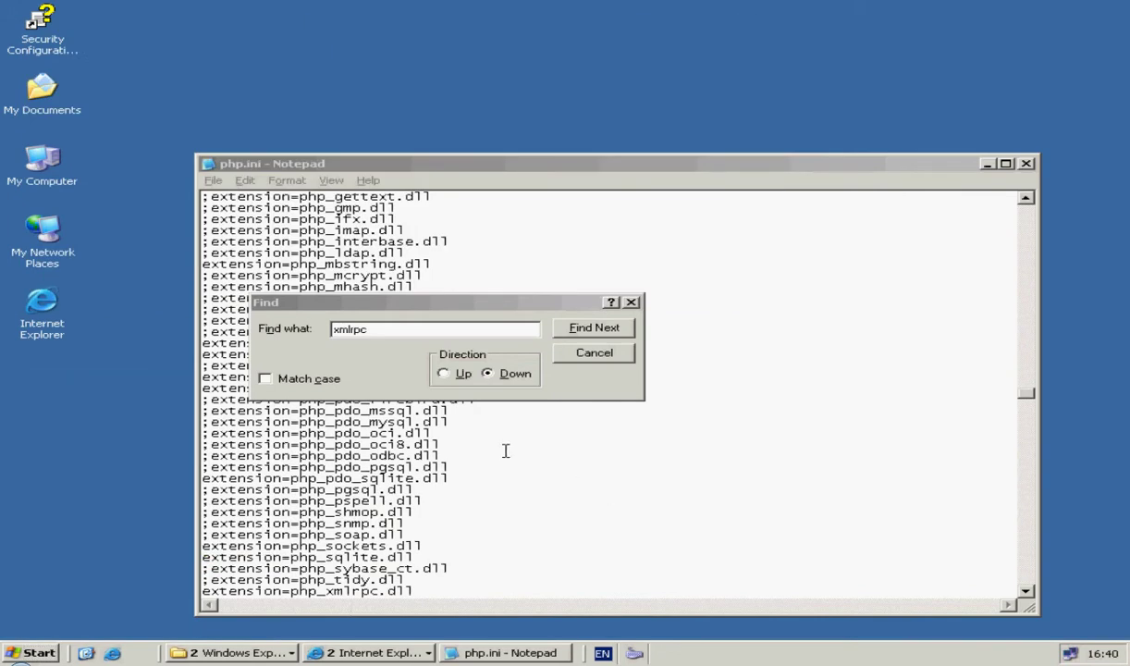
Step: Refresh and retry Moodle's PHP settings check, which still fails on globals, then return to the server VM
mouse_move(370, 653)
click(434, 573)
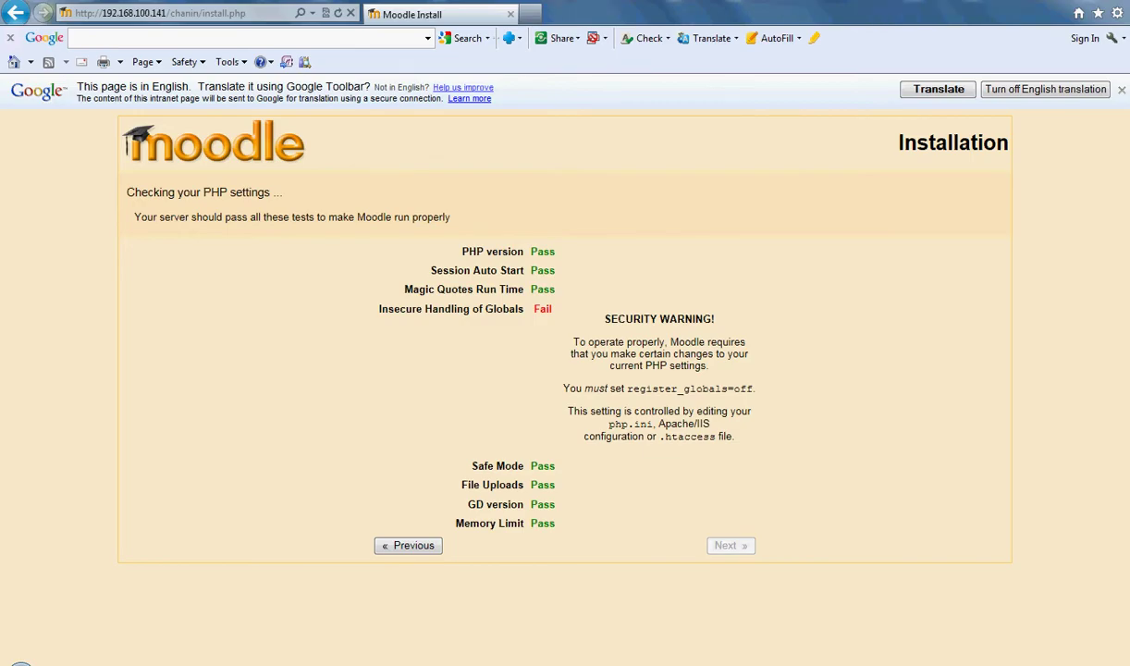
right_click(254, 232)
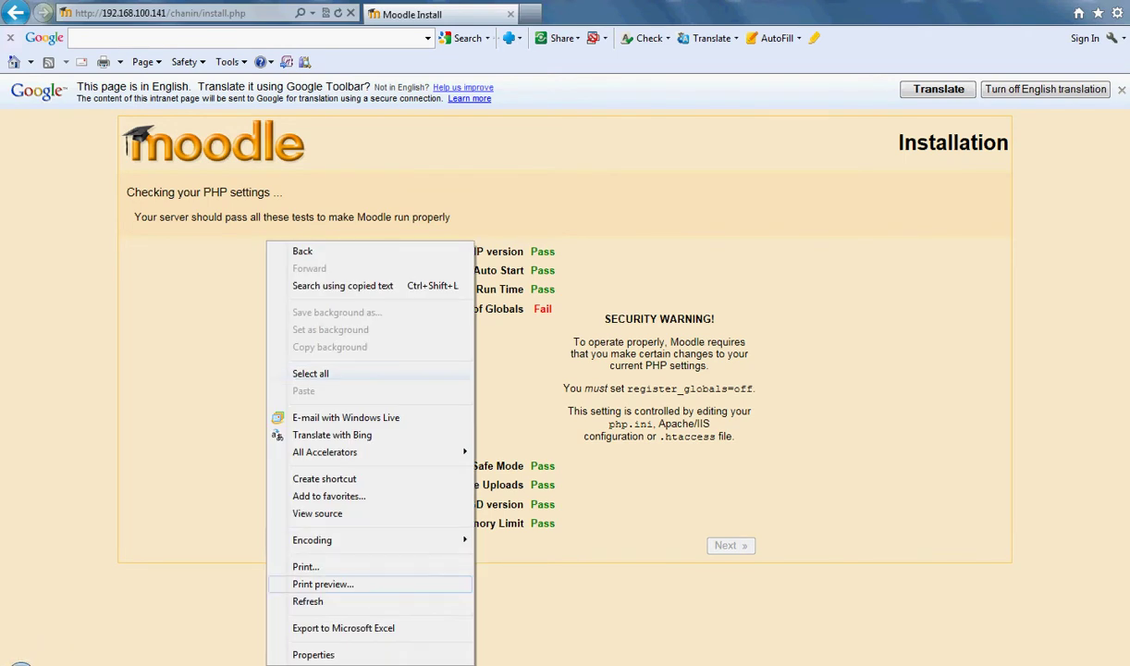
click(296, 596)
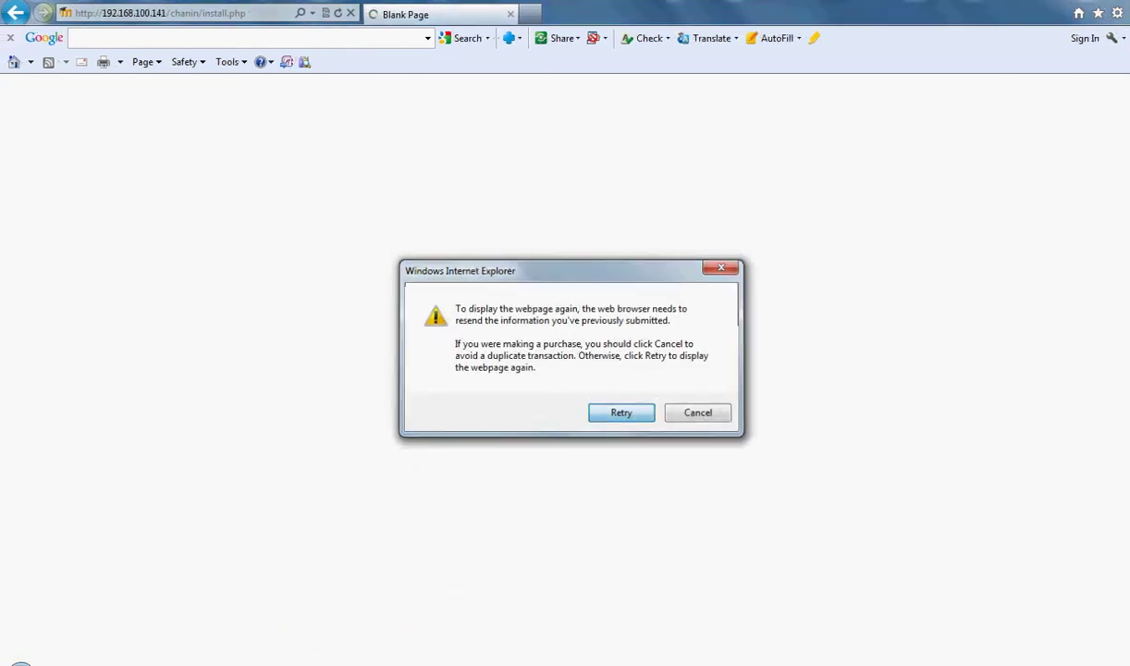
key(Return)
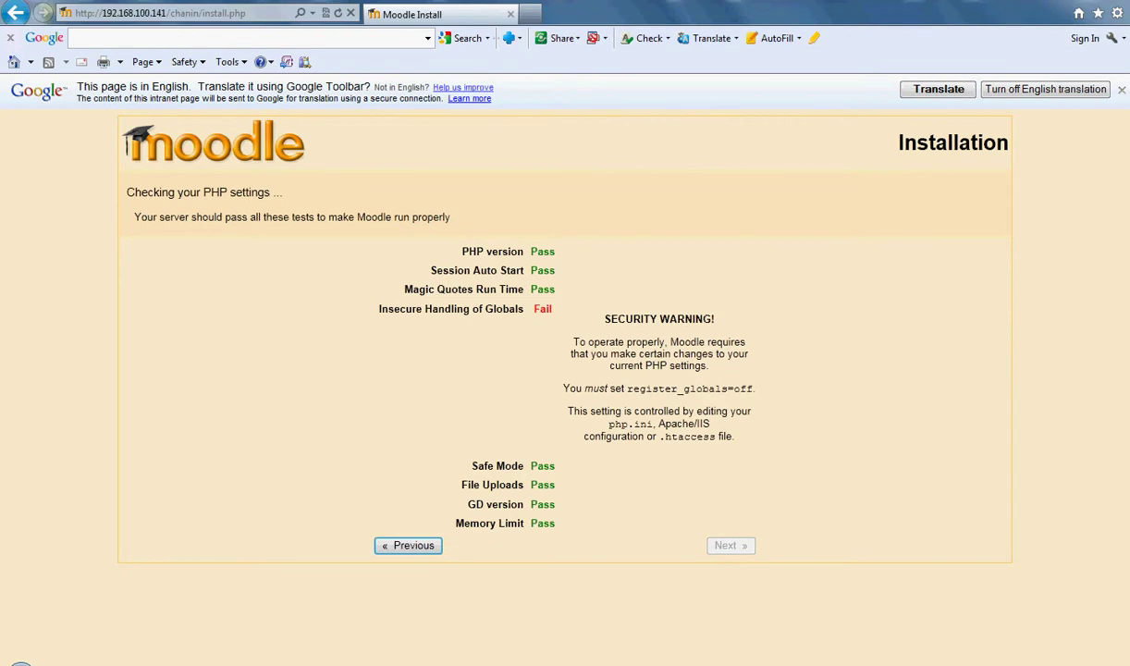
right_click(548, 148)
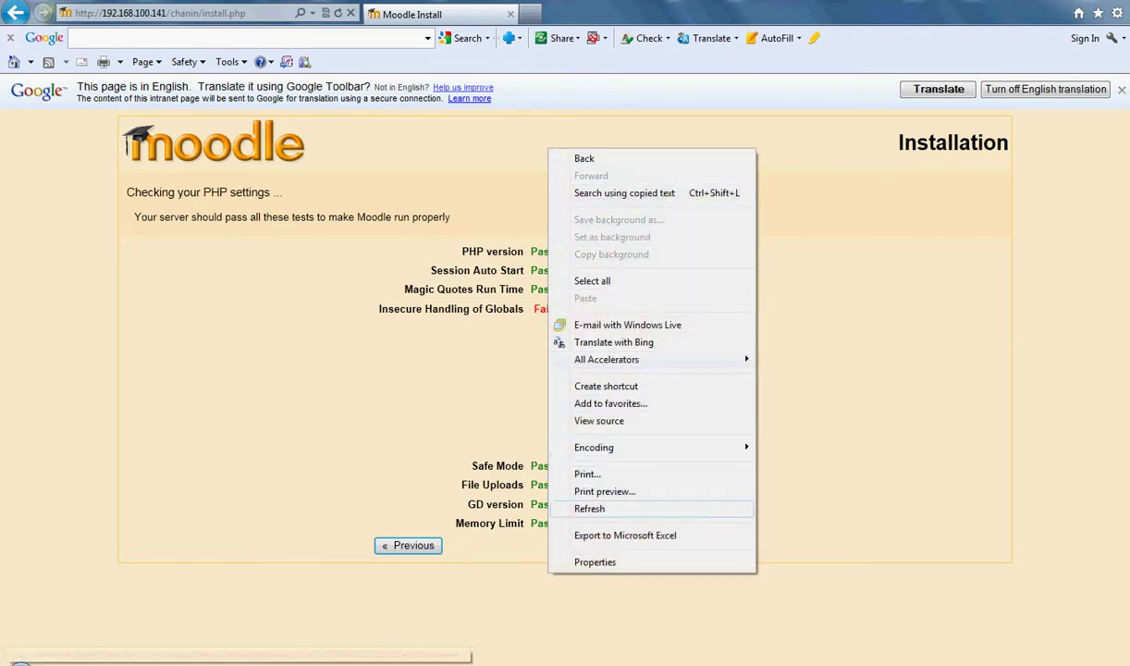
click(589, 508)
key(Return)
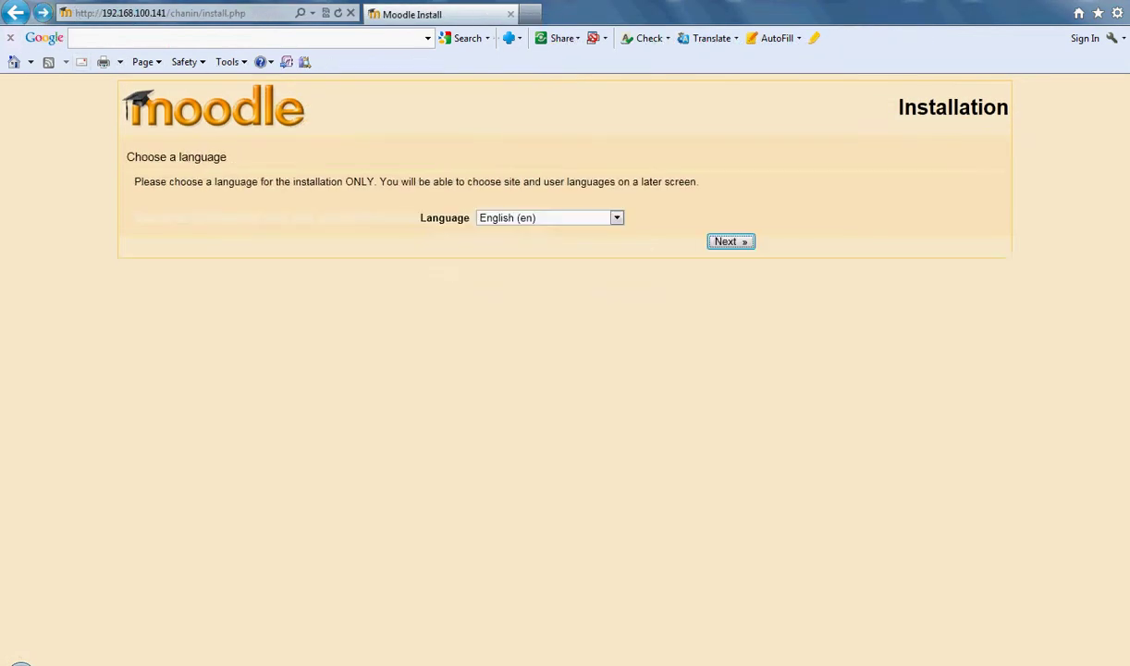
key(Return)
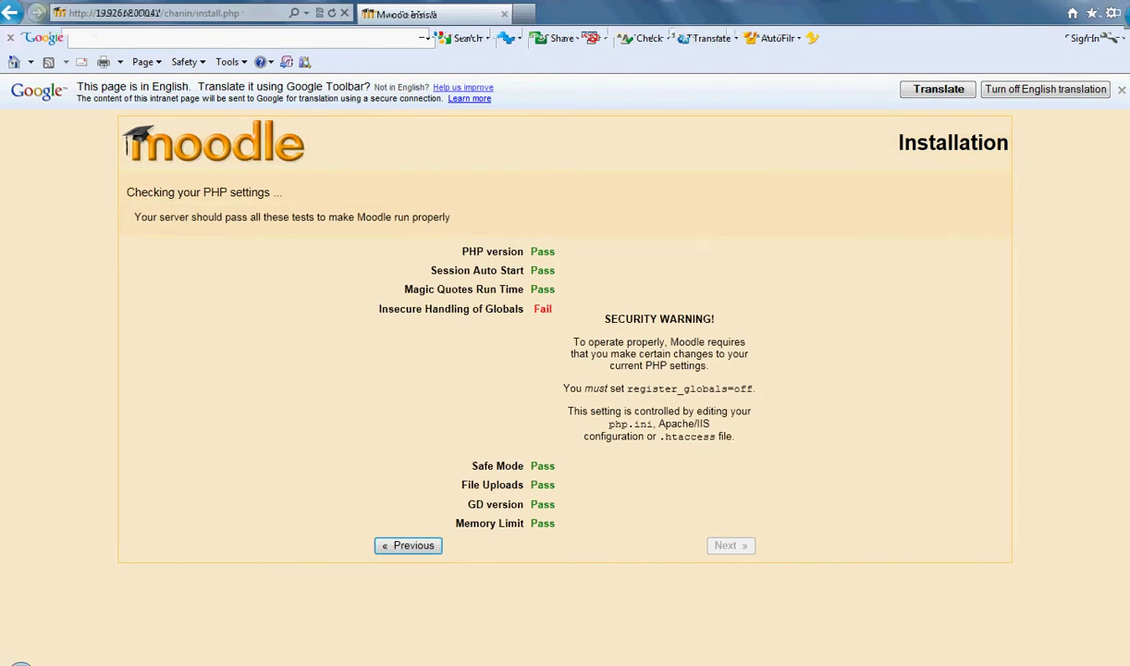
click(305, 578)
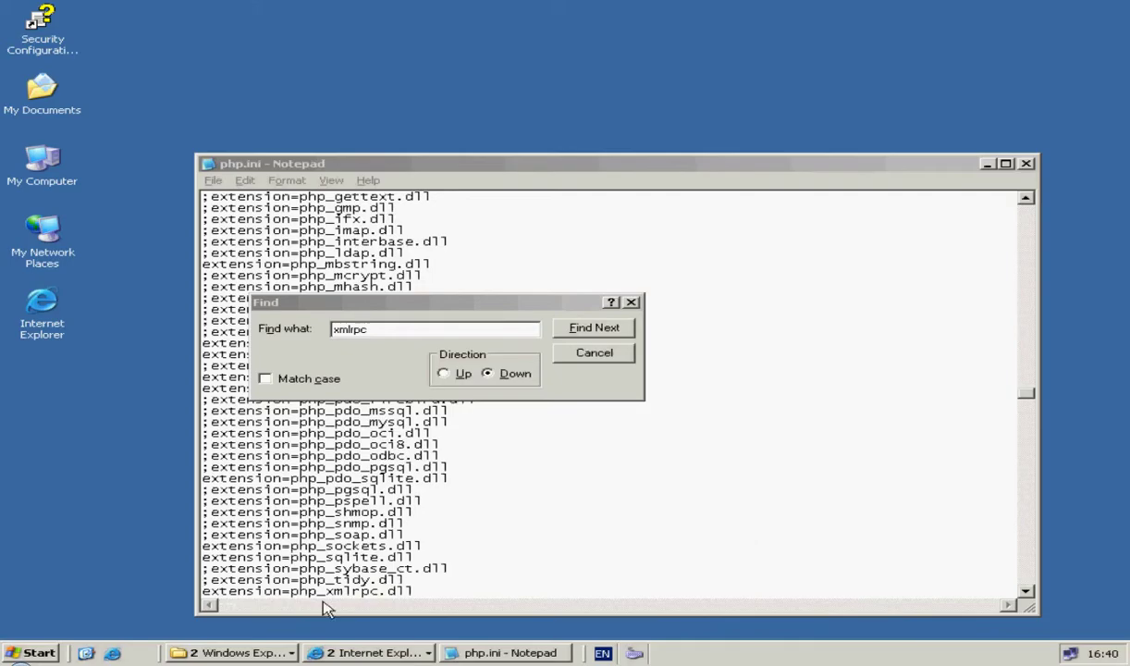
Step: Close the Find box and restart the server, giving Hardware: Maintenance (Planned) as the reason
click(630, 303)
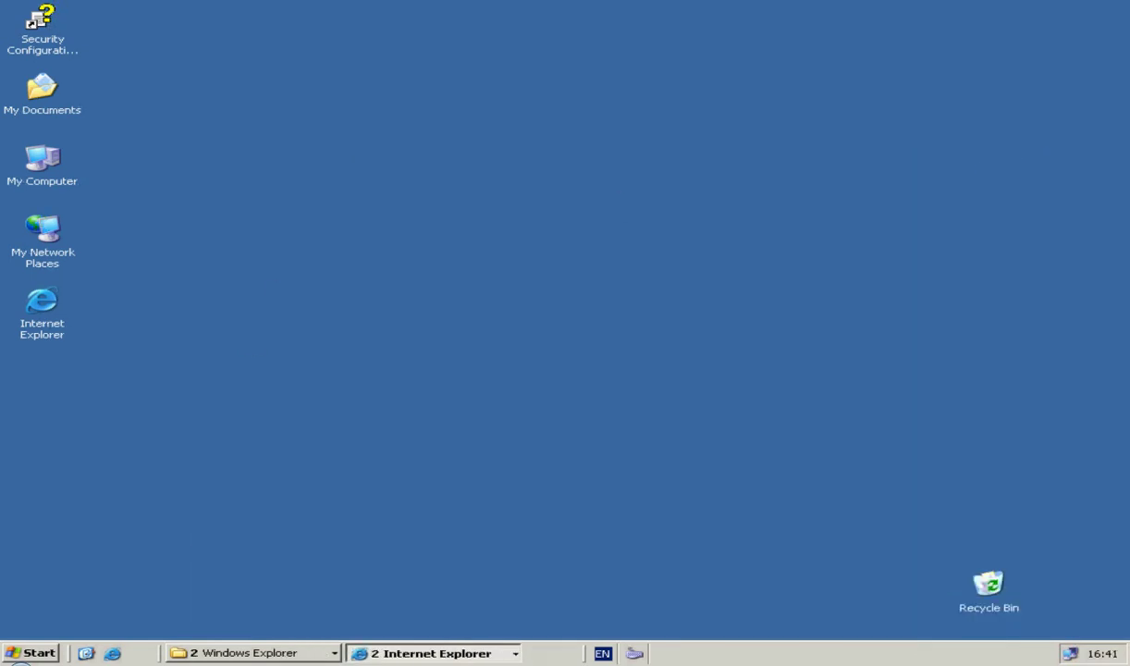
click(44, 647)
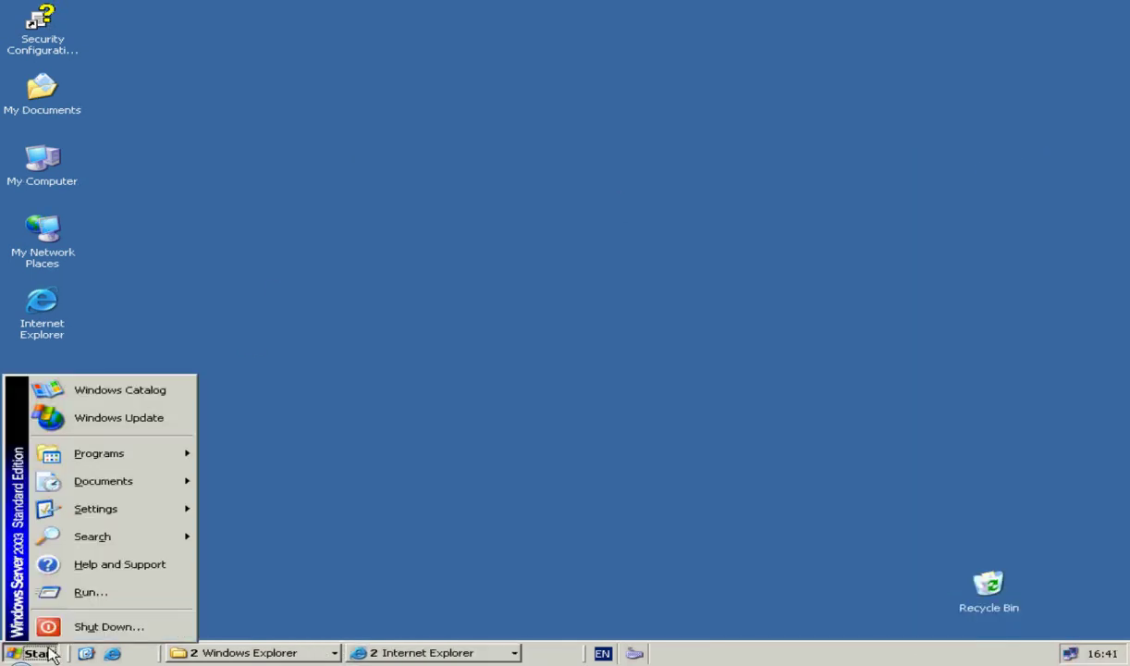
click(91, 627)
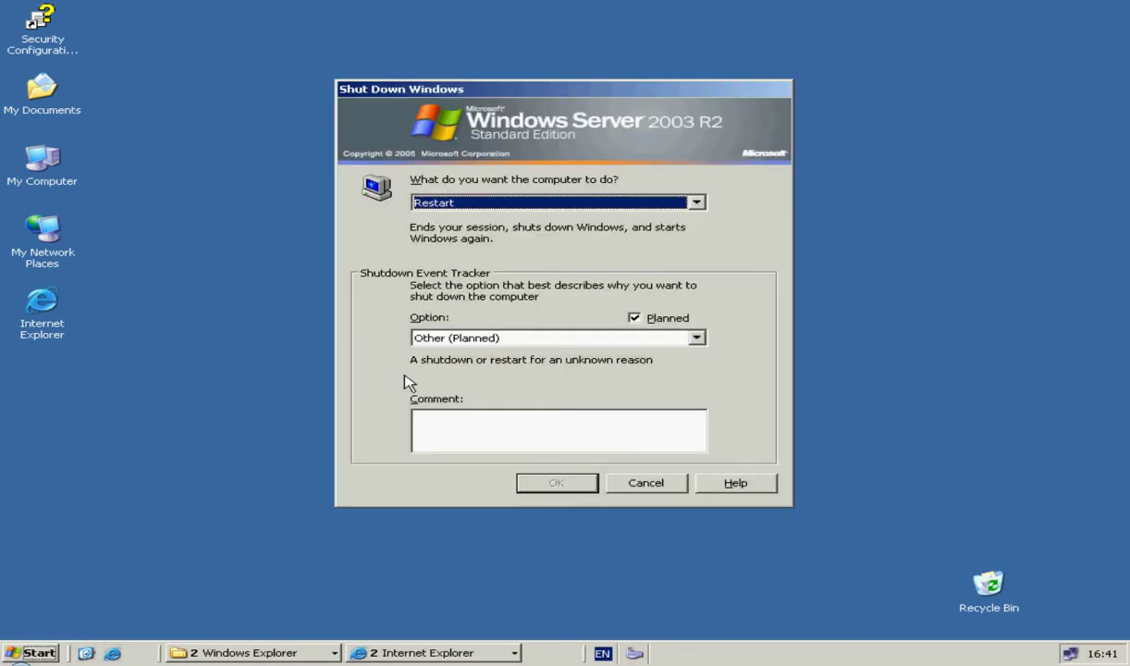
click(514, 338)
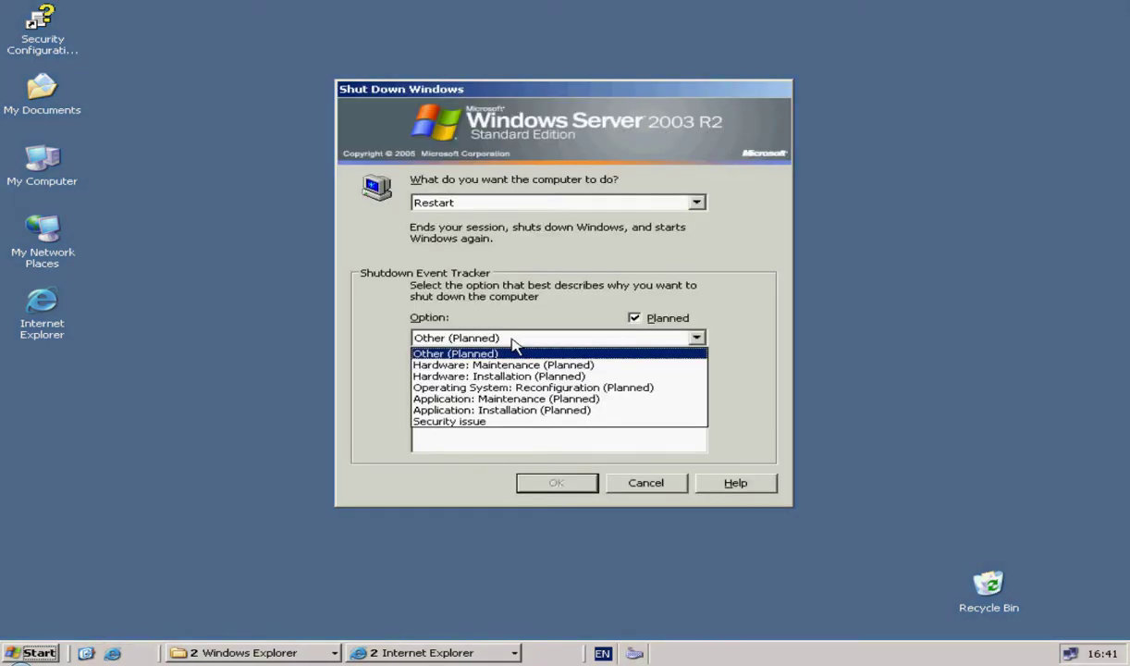
click(514, 366)
click(549, 481)
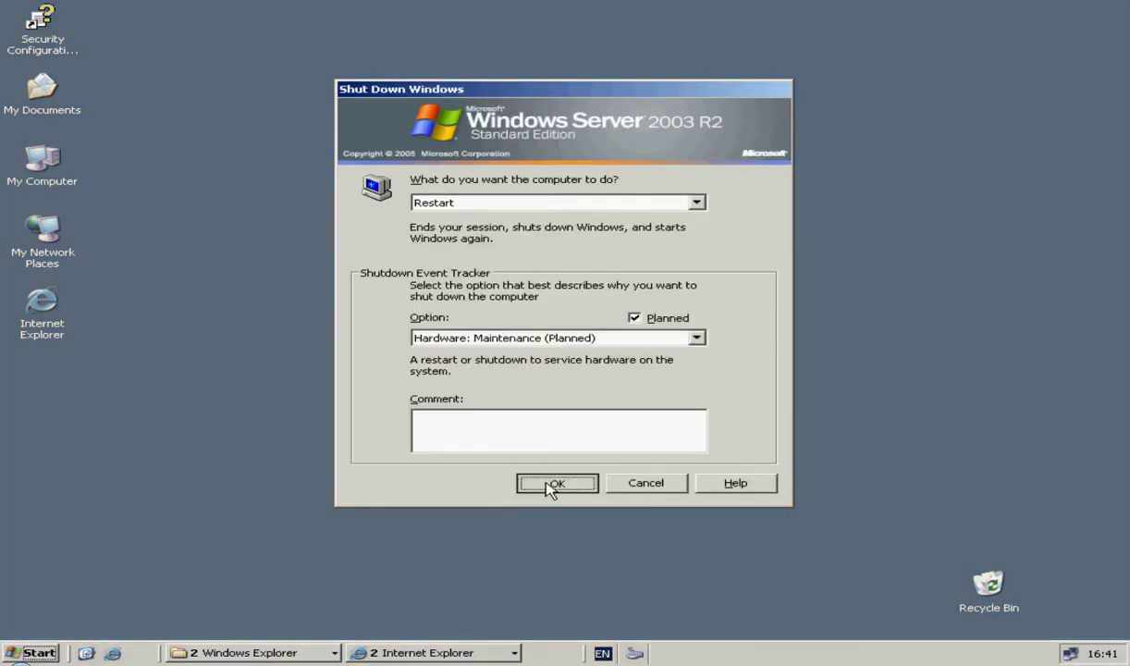
click(534, 375)
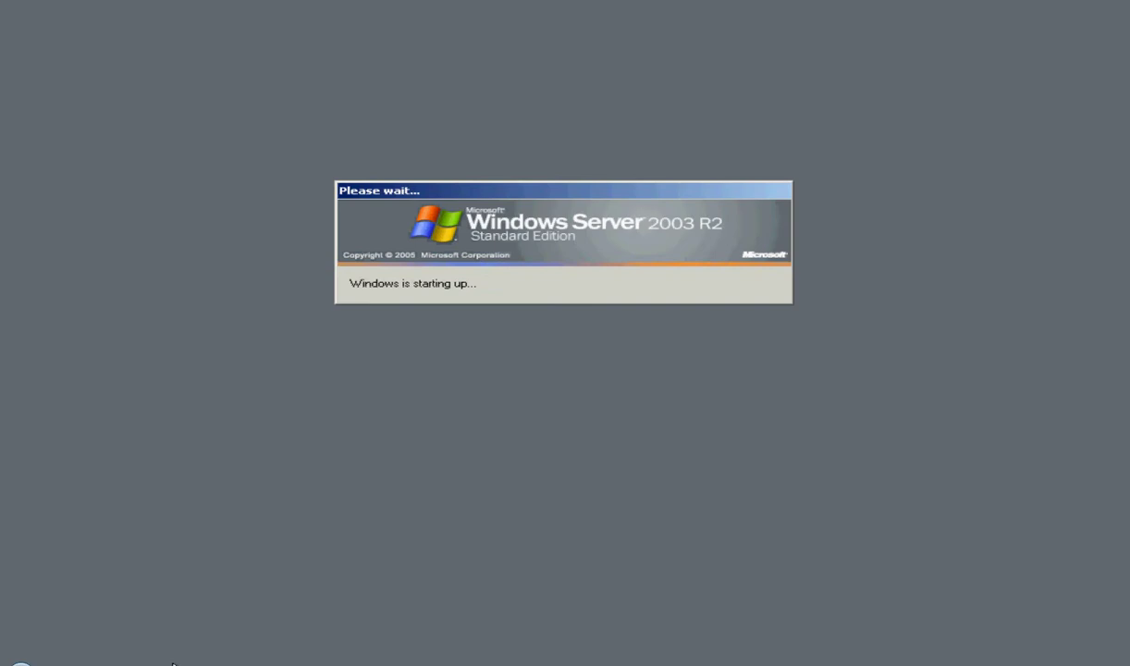
Step: Reload the Moodle installer's PHP settings check so every test passes, then continue
mouse_move(173, 662)
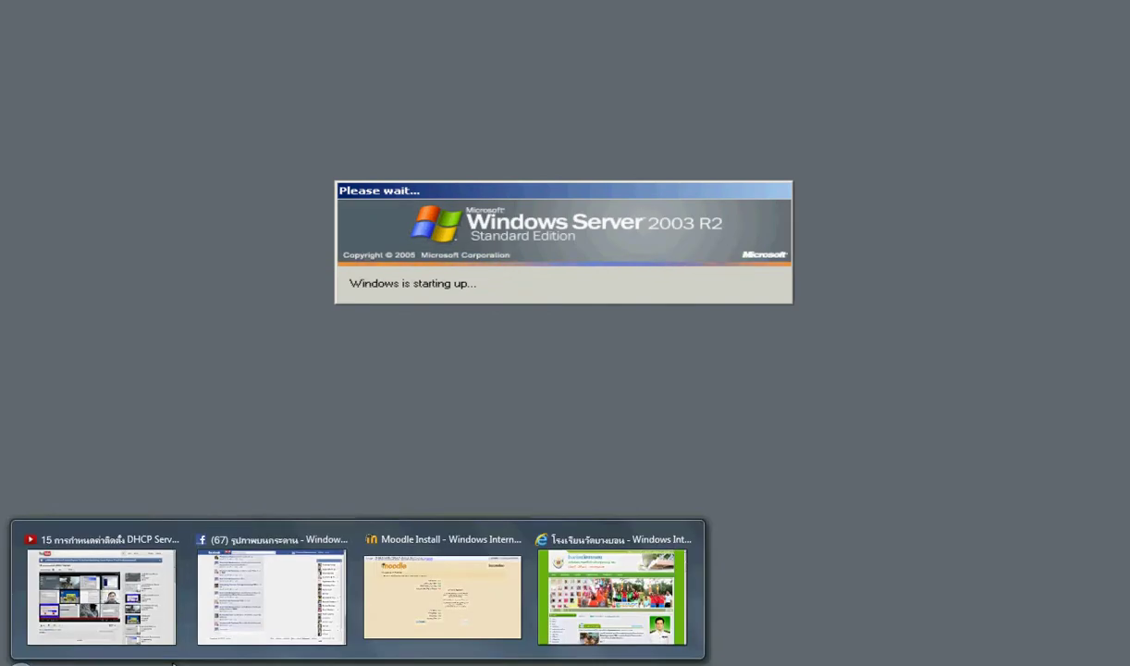
click(442, 592)
right_click(320, 243)
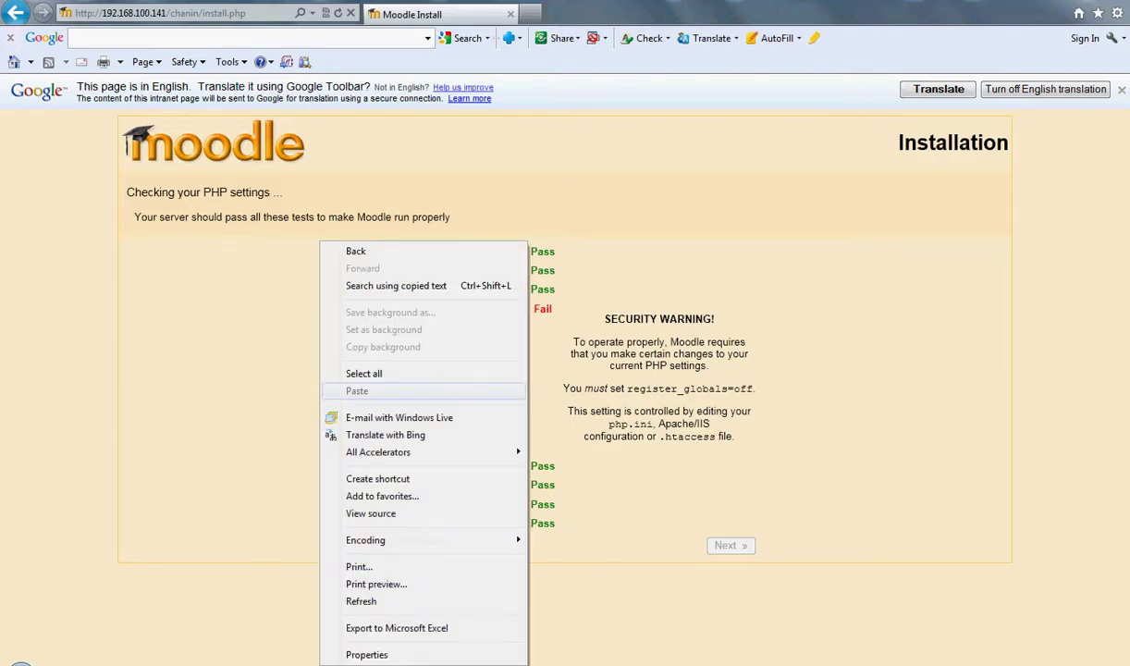
click(361, 601)
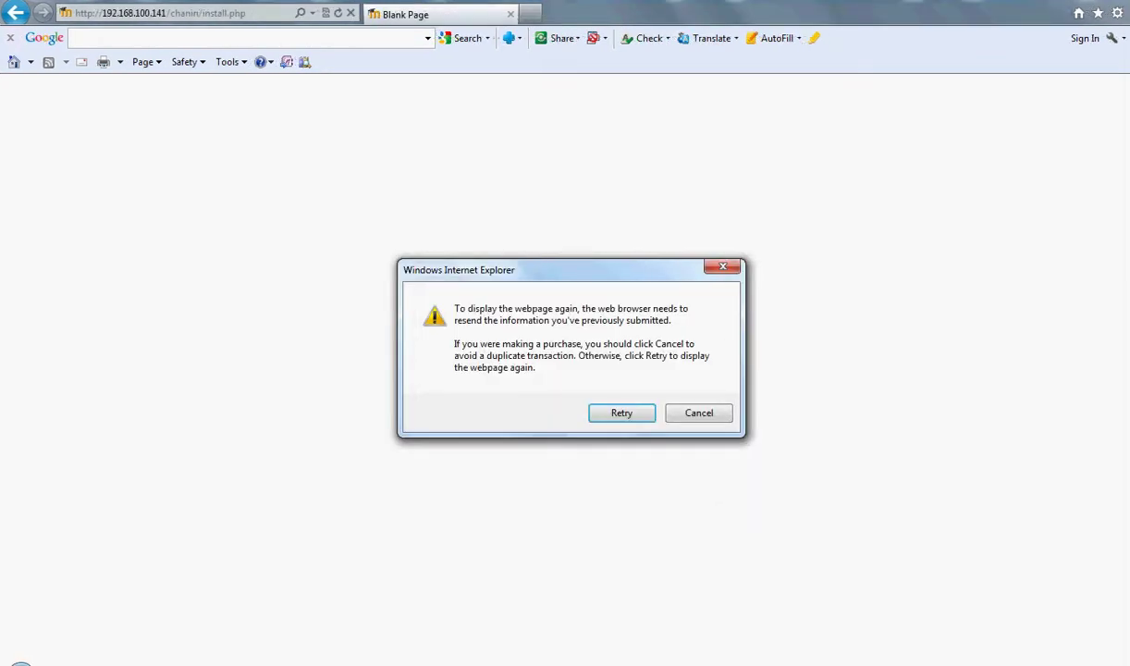
key(Return)
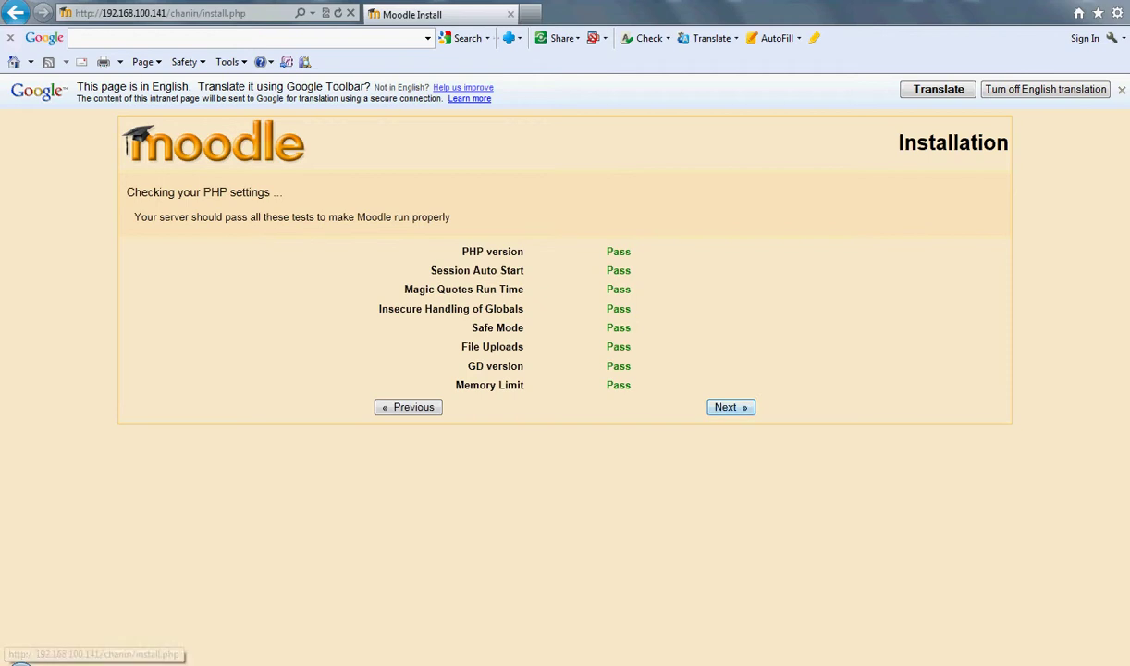
click(731, 407)
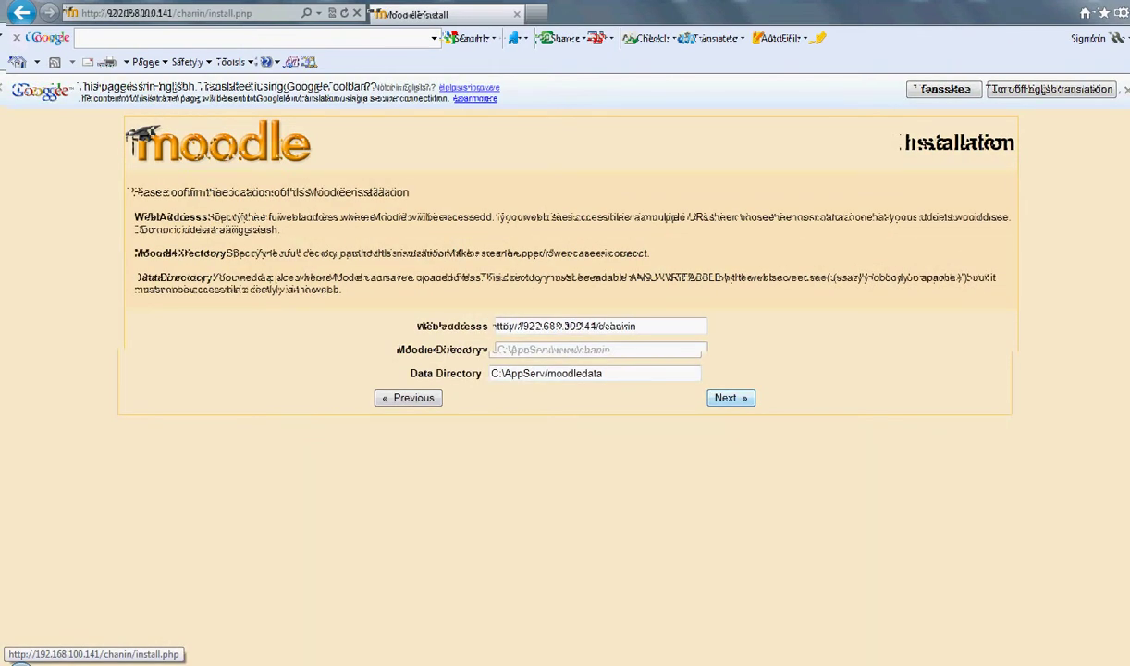
Step: Accept the proposed web address and data directory to reach the database settings
click(731, 398)
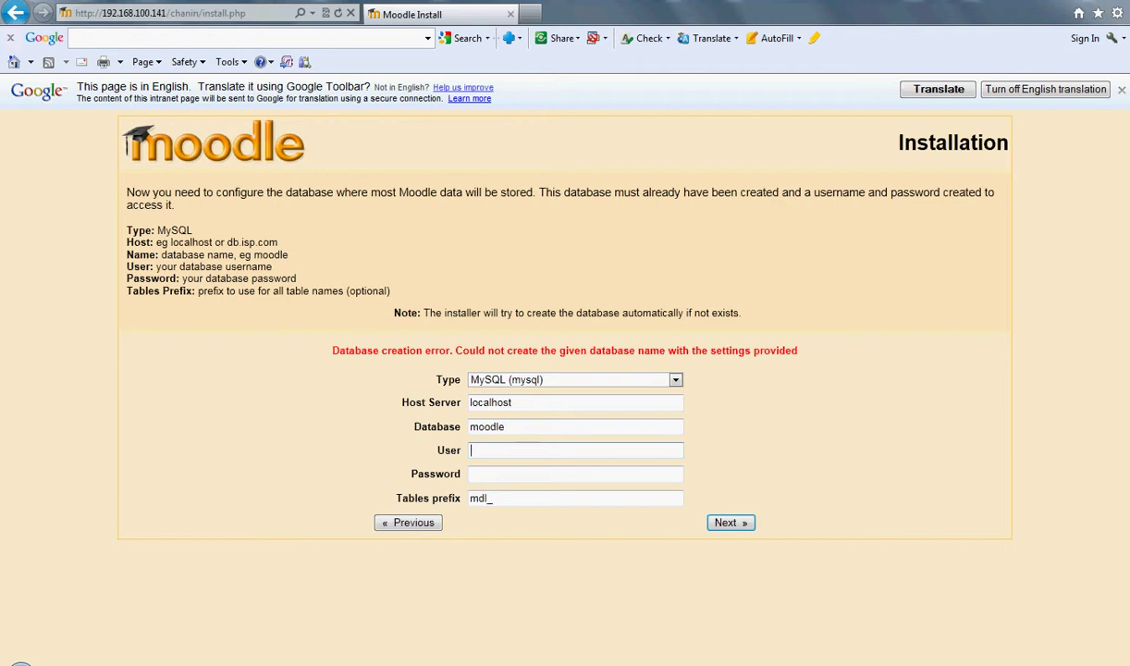
Step: Enter root as the database password and user name, then submit the database settings
click(574, 473)
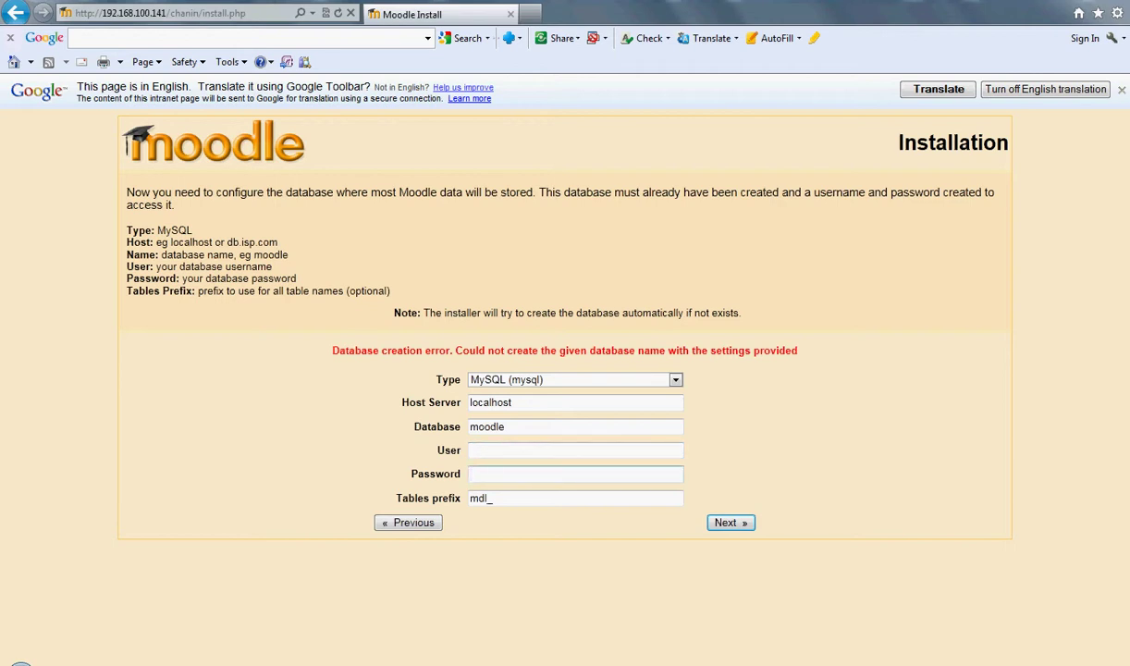
text(root)
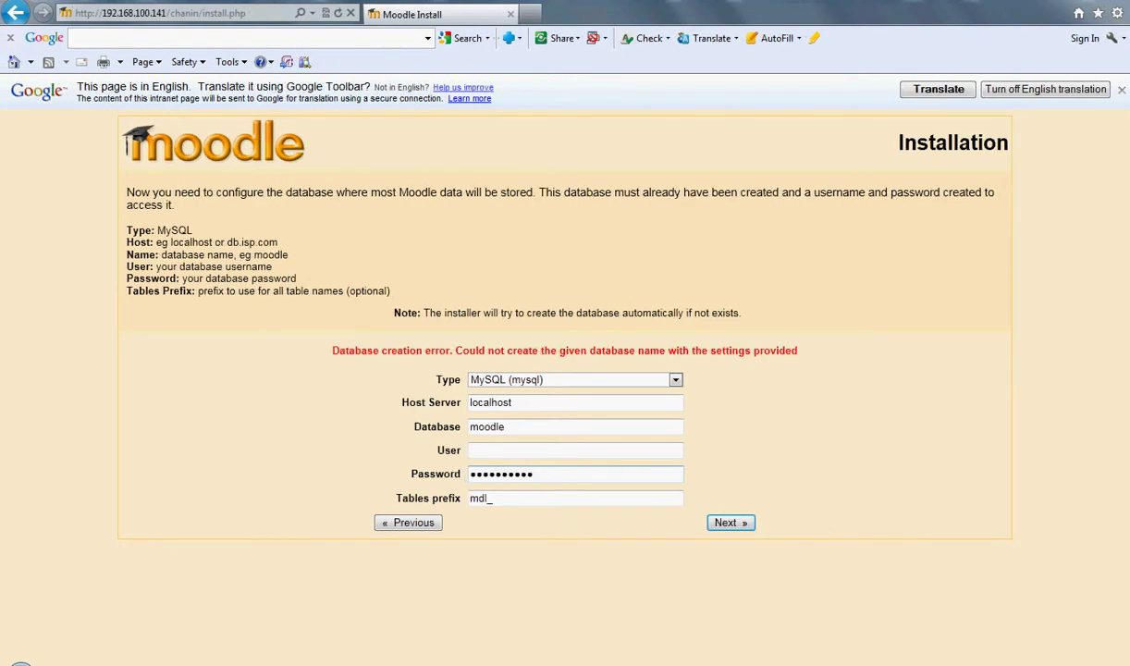
click(574, 449)
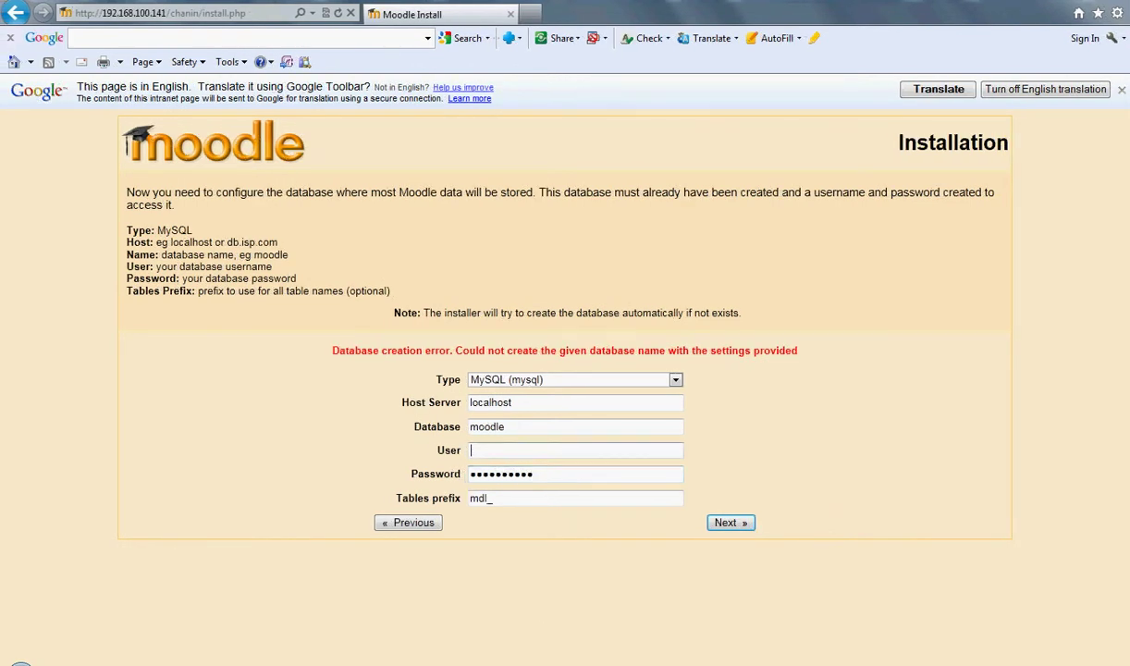
text(root)
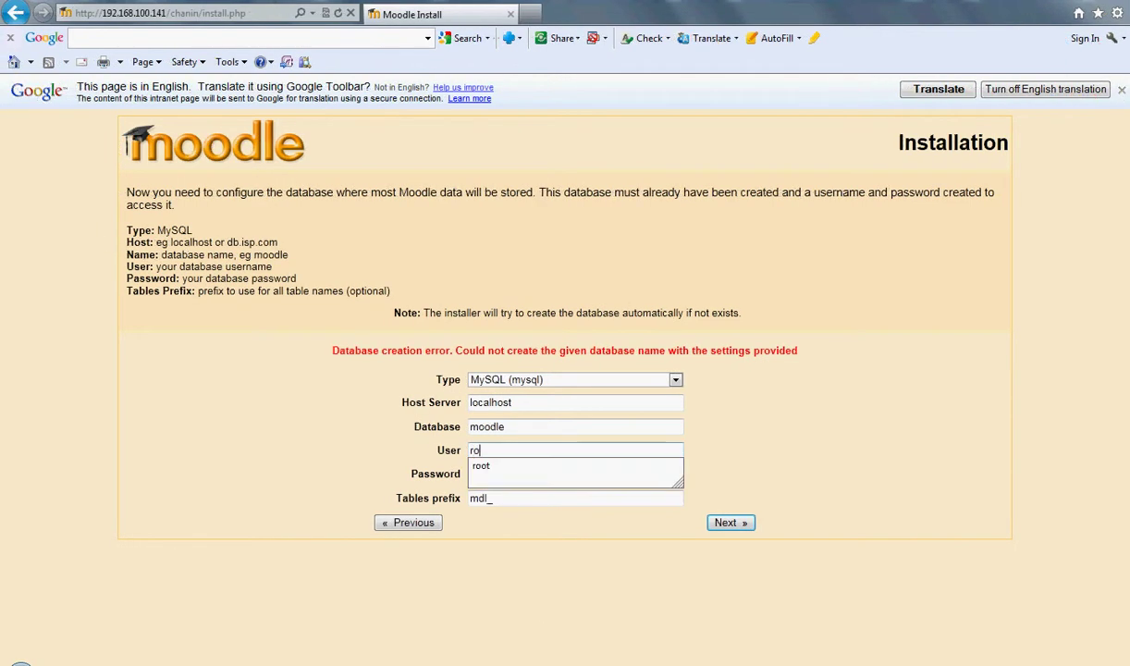
click(731, 523)
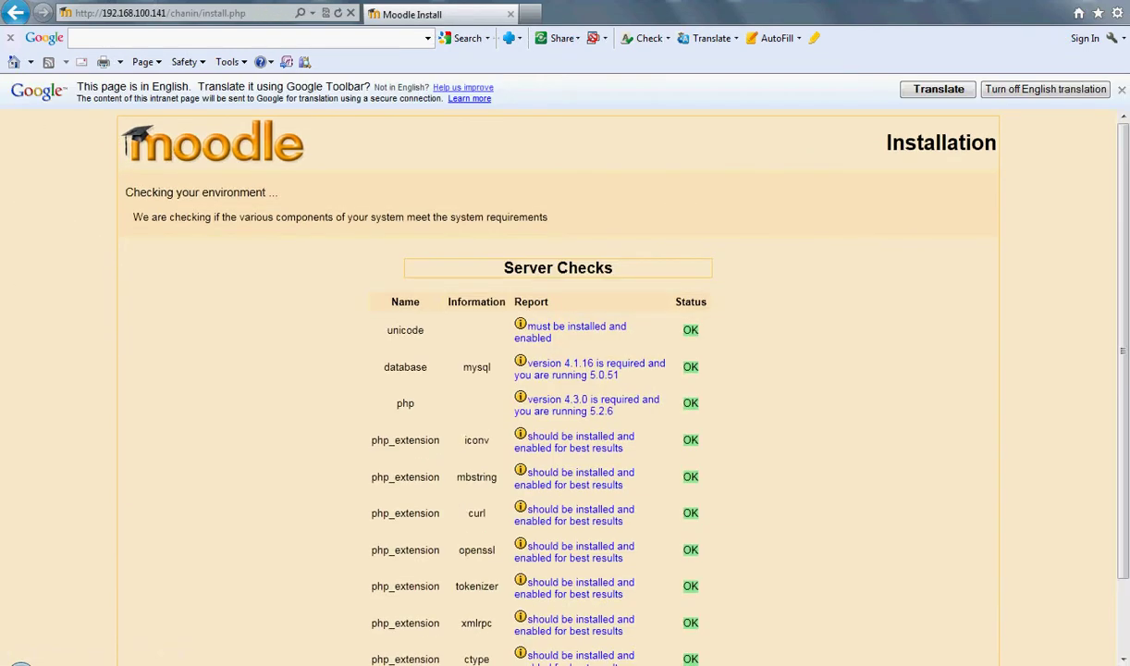
Step: Scroll down the Server Checks list to confirm unicode, MySQL, PHP and extensions all report OK
scroll(558, 389, down, 2)
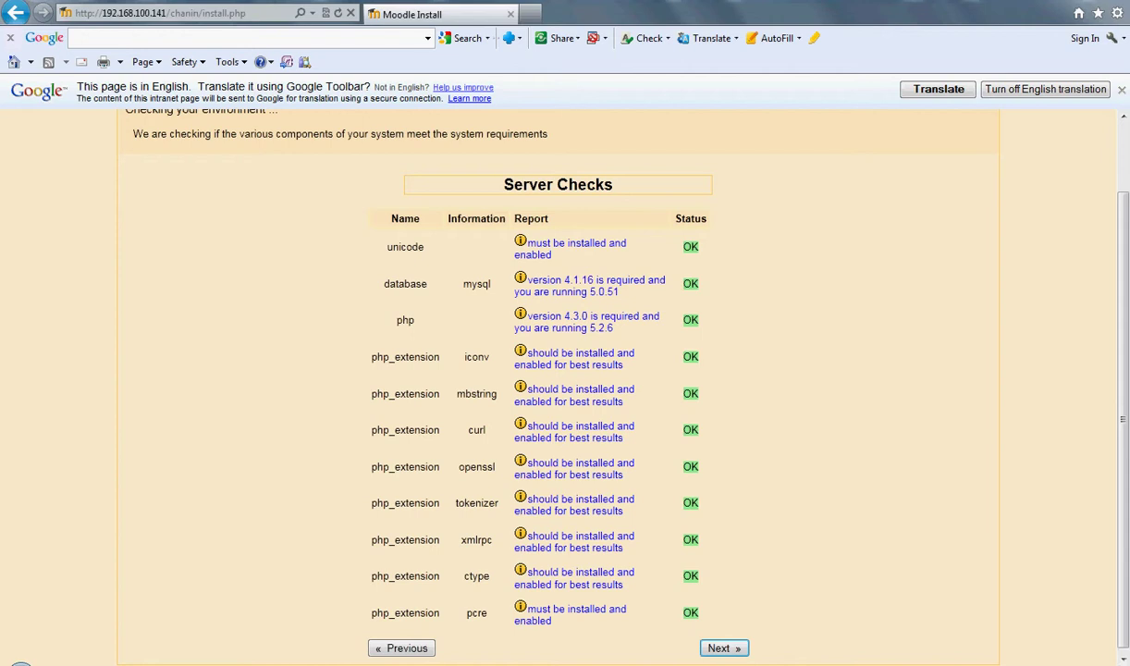
scroll(558, 384, down, 1)
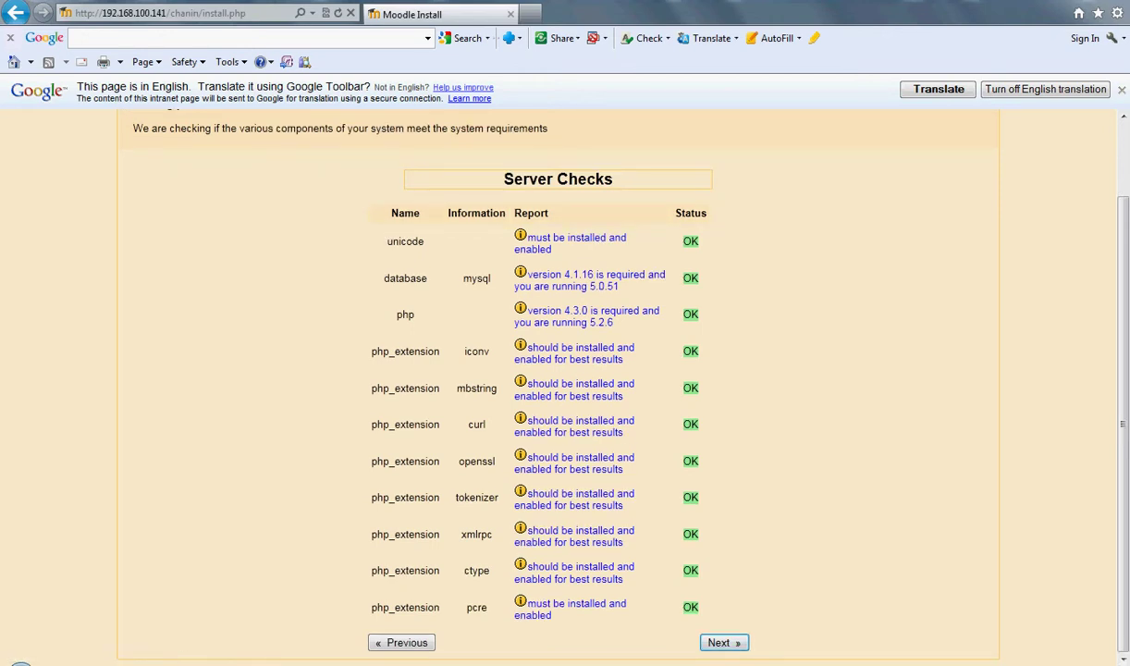
Step: Continue past Server Checks, keep the English language pack, and proceed from configuration completed
click(724, 642)
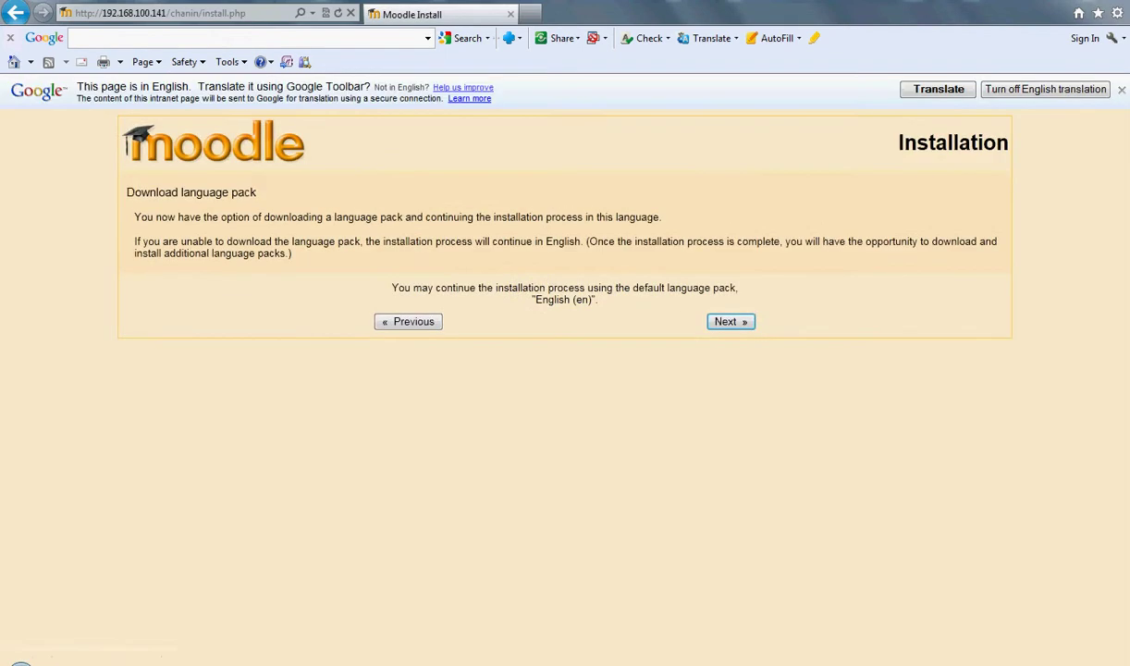
click(731, 321)
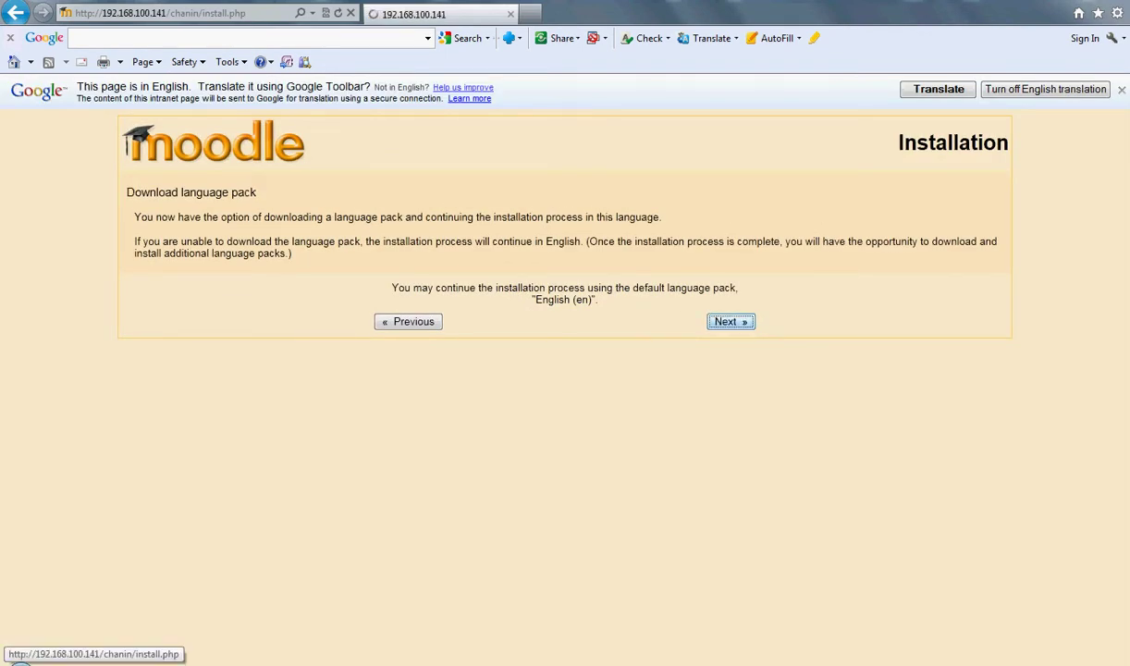
click(979, 262)
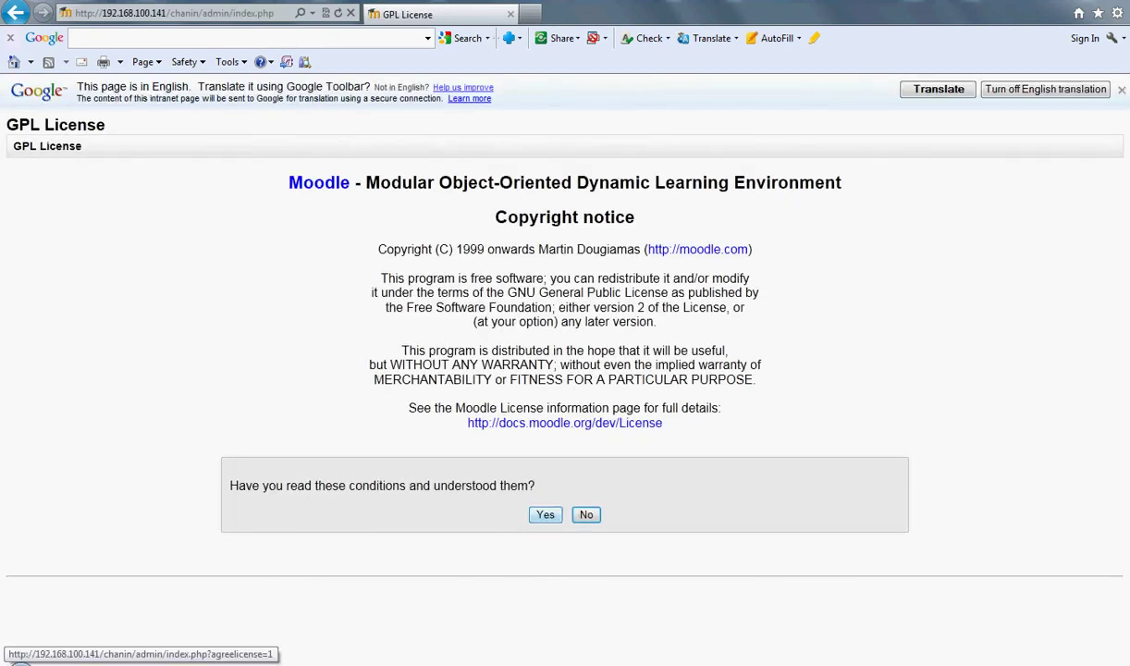
Step: Agree to the GPL conditions and continue past release information and the upgrade warning
click(545, 514)
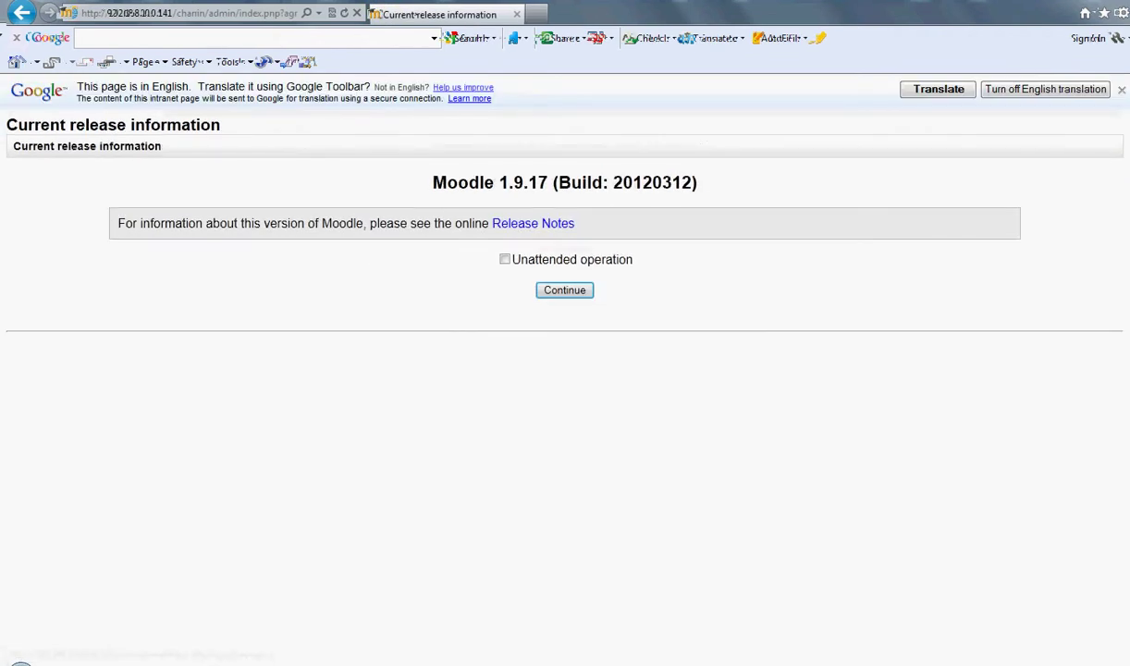
click(565, 290)
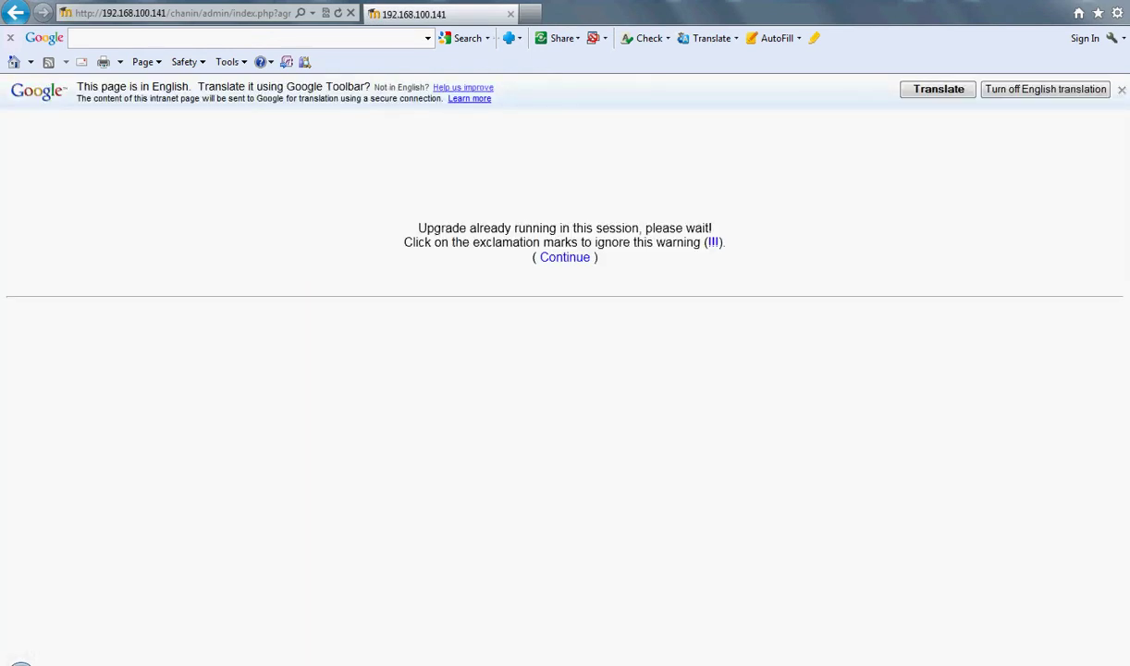
click(564, 257)
Step: Continue through each table set-up page (truefalse, backup, blocks, grade and report plugins) until Front Page settings appear
click(564, 257)
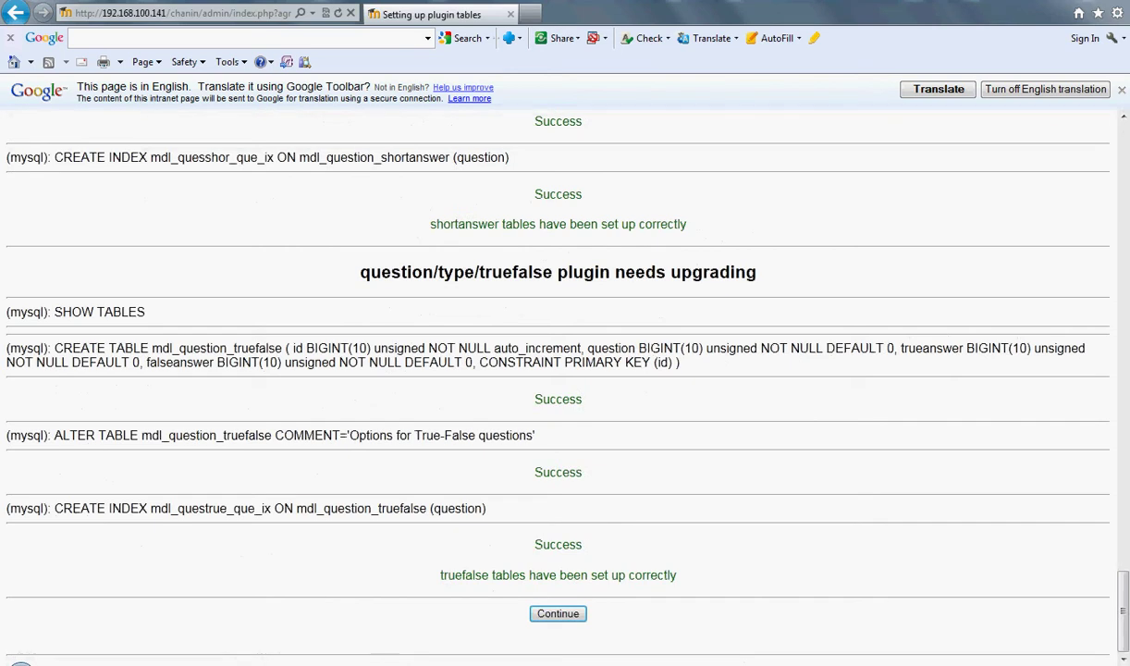
click(557, 614)
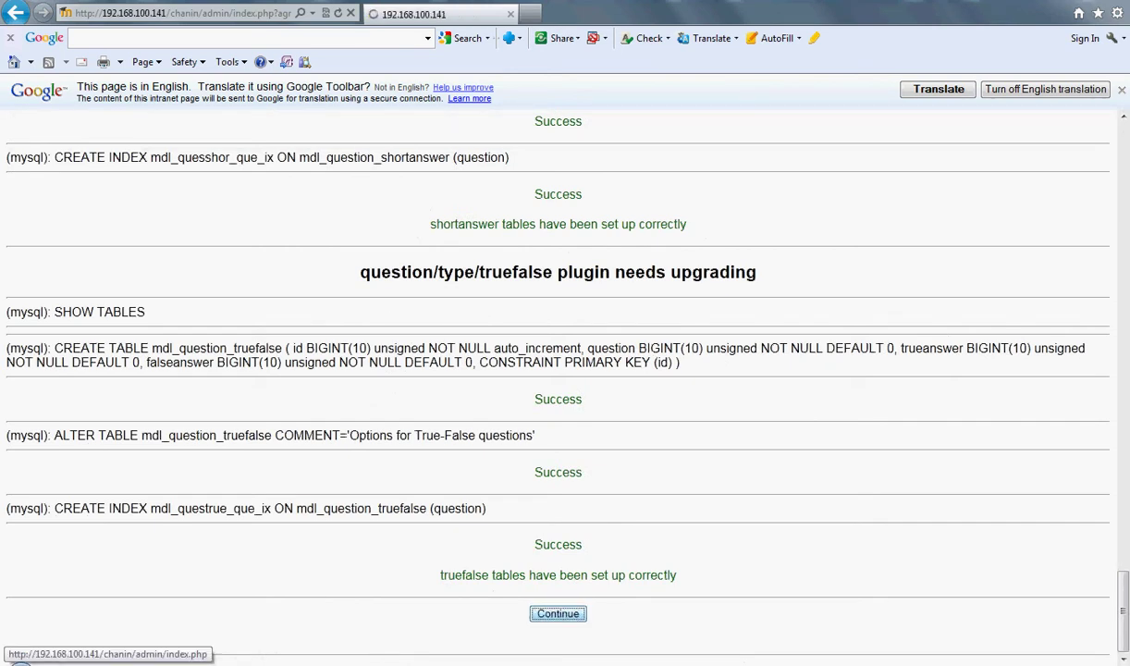
click(558, 613)
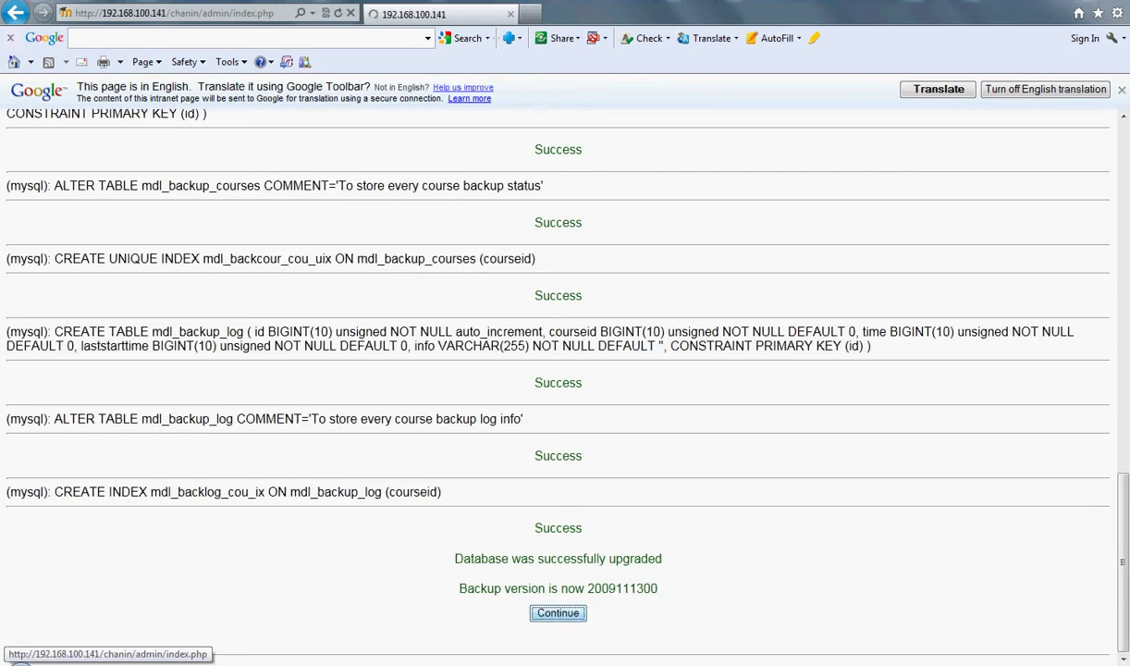
click(558, 613)
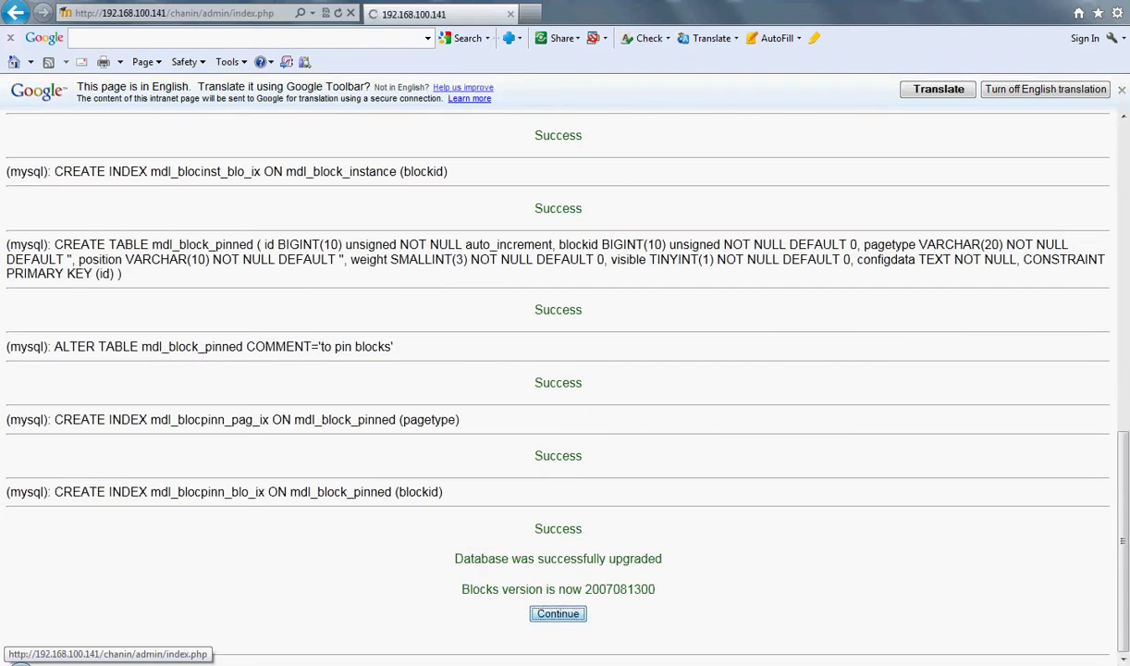
click(557, 613)
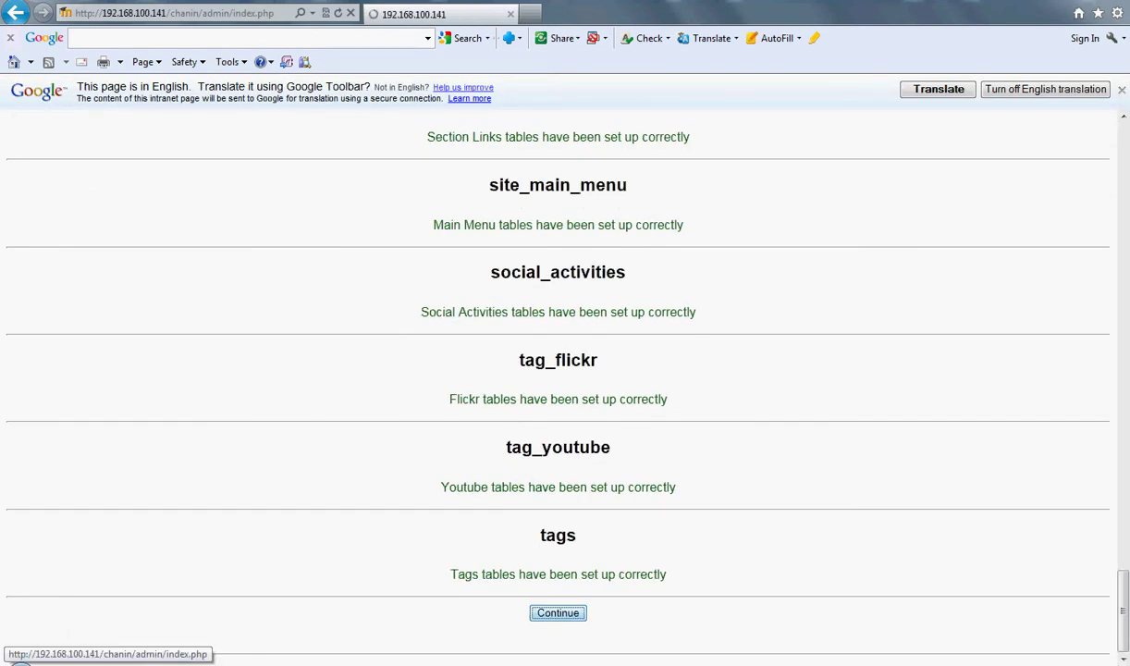
click(558, 613)
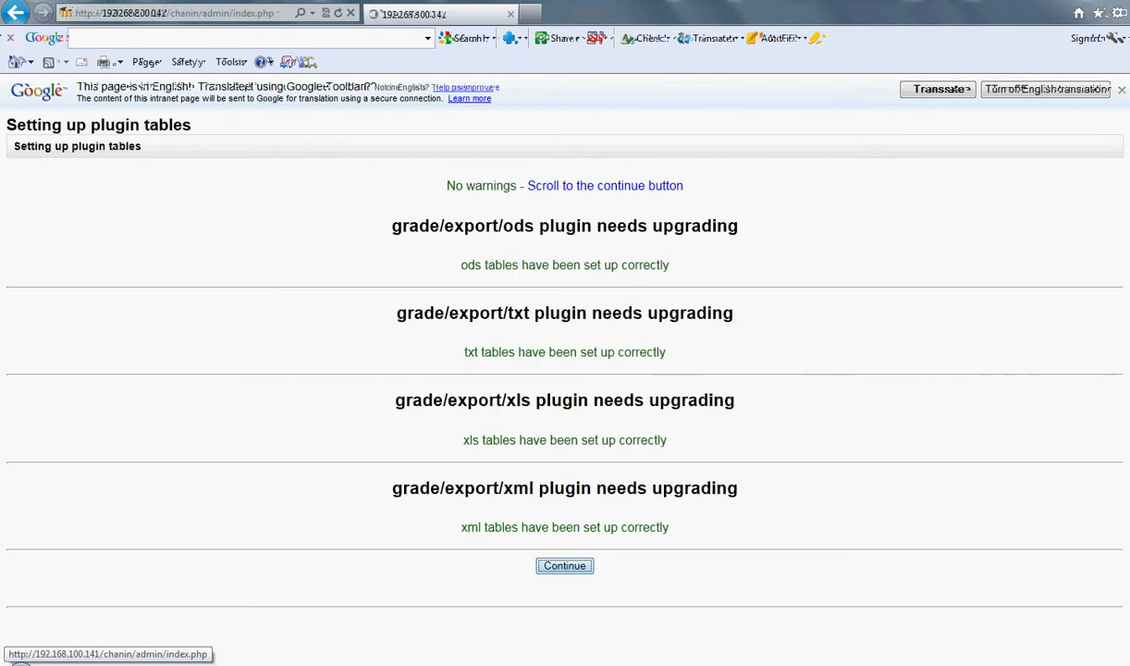
key(Return)
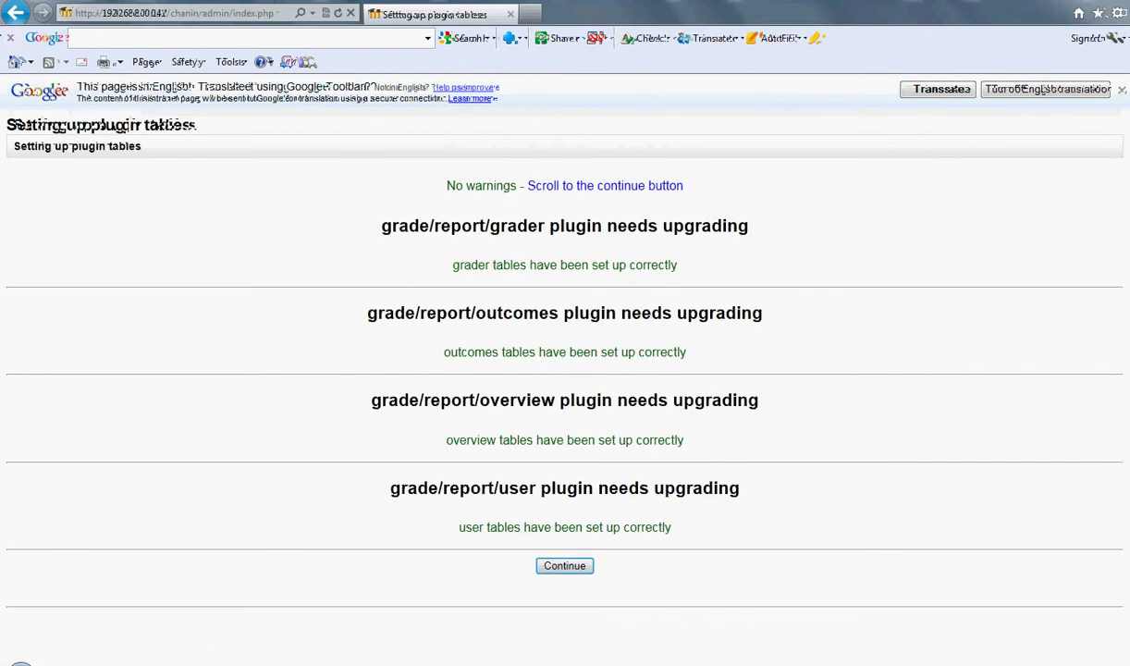
key(Return)
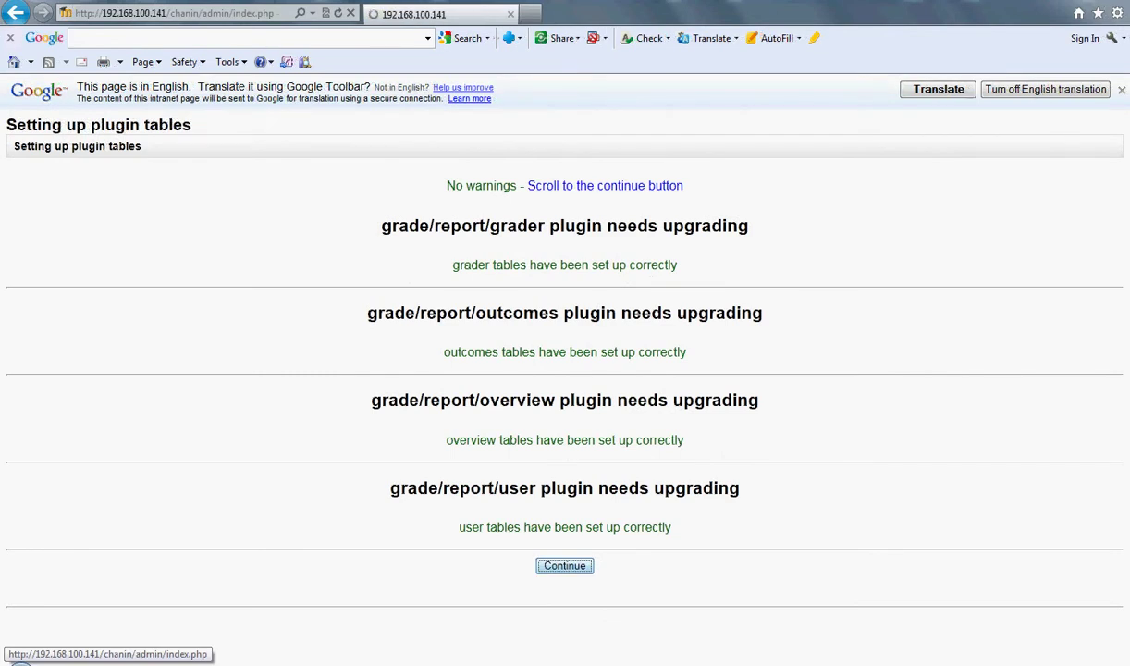
key(Return)
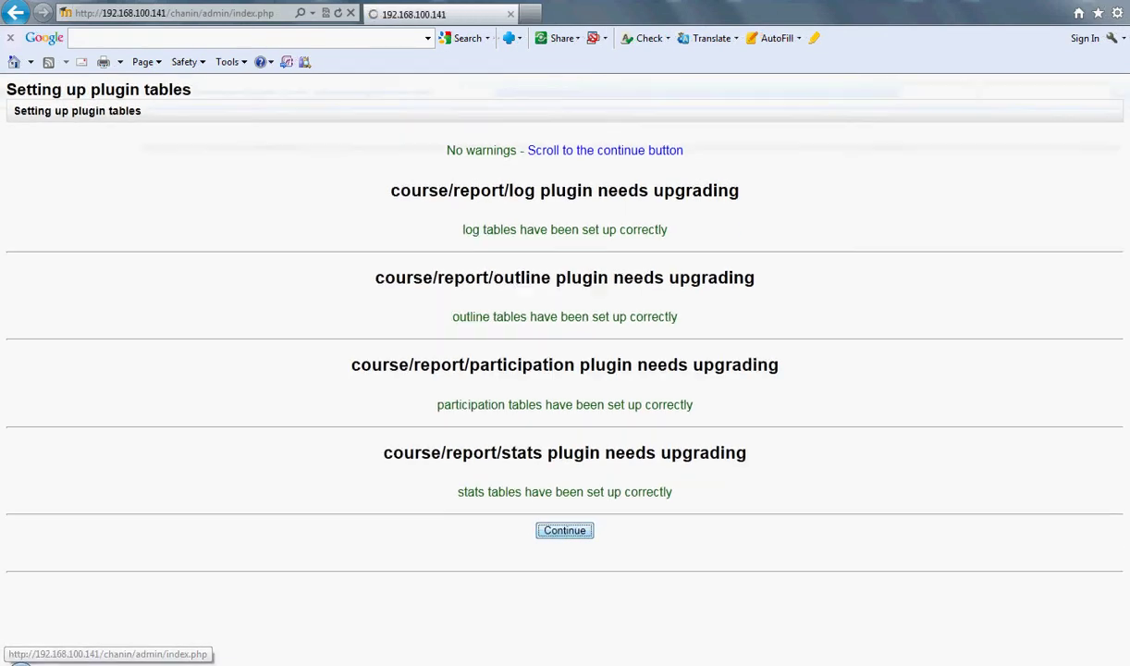
key(Return)
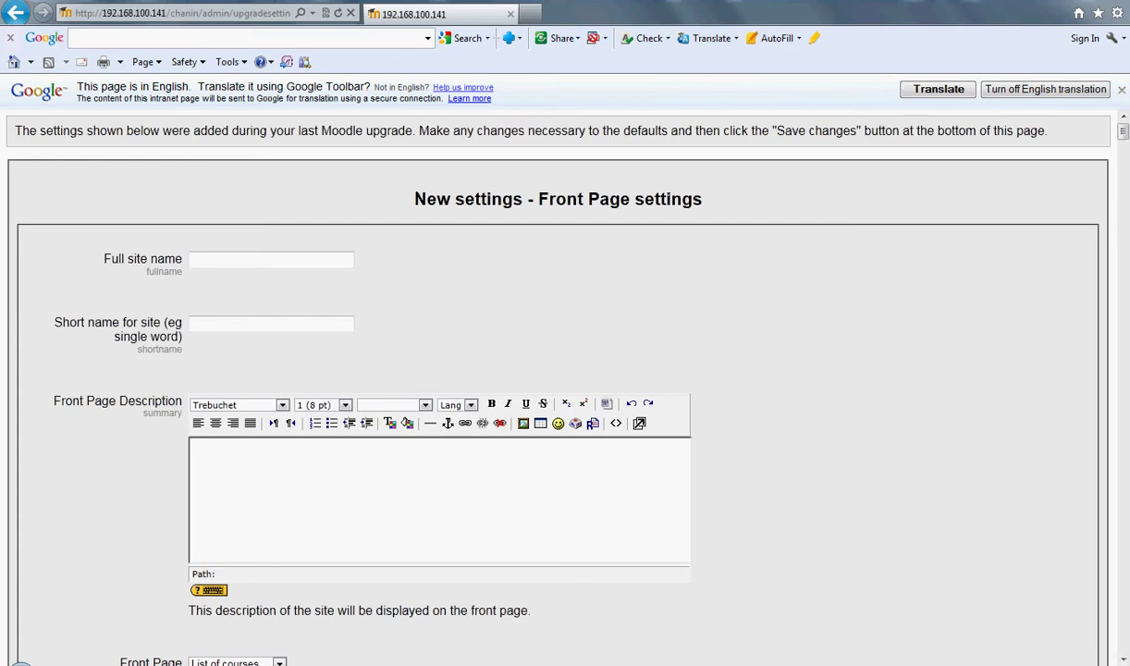
Step: Set the full site name to 'My moodle' and the short name to 'Home'
click(270, 259)
text(M)
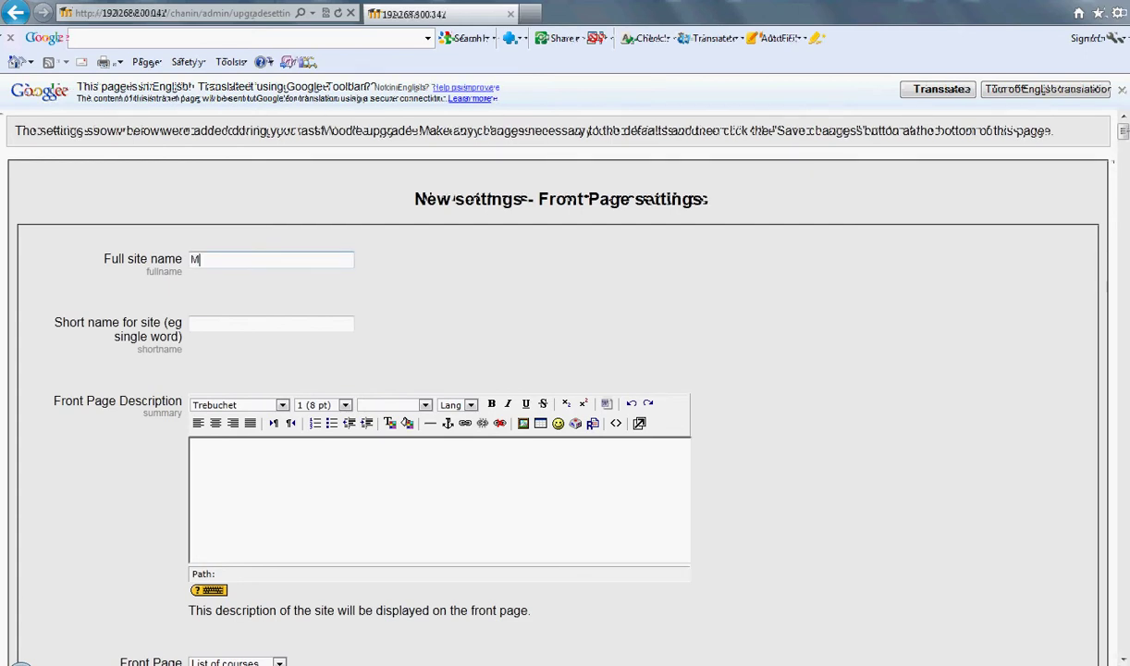
text(y moodle)
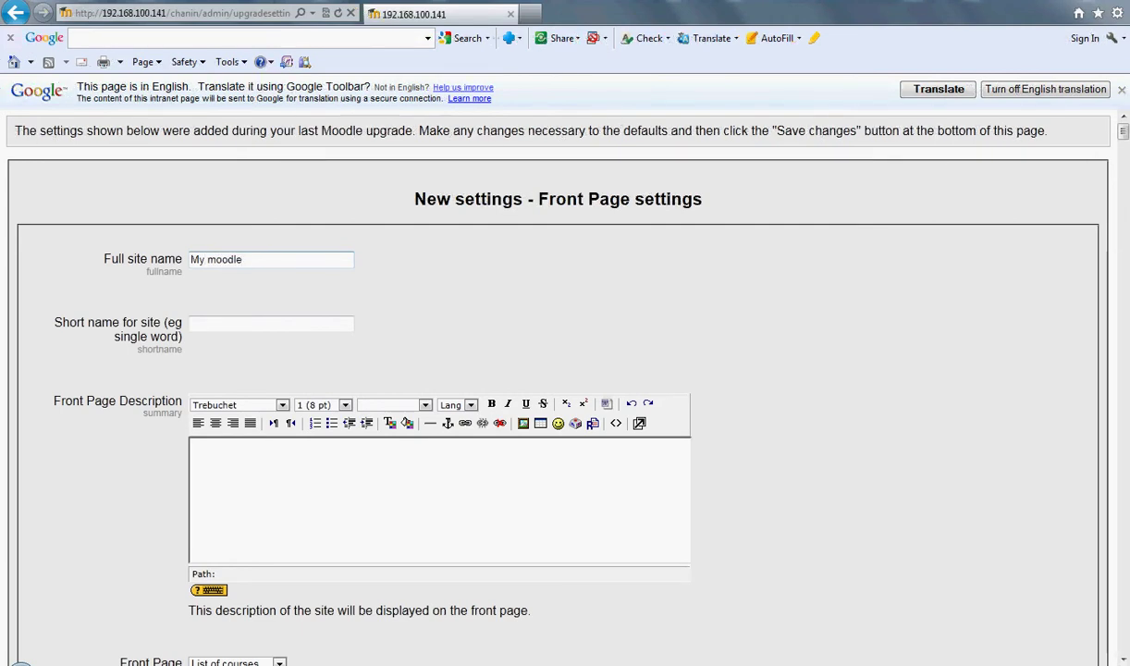
click(270, 323)
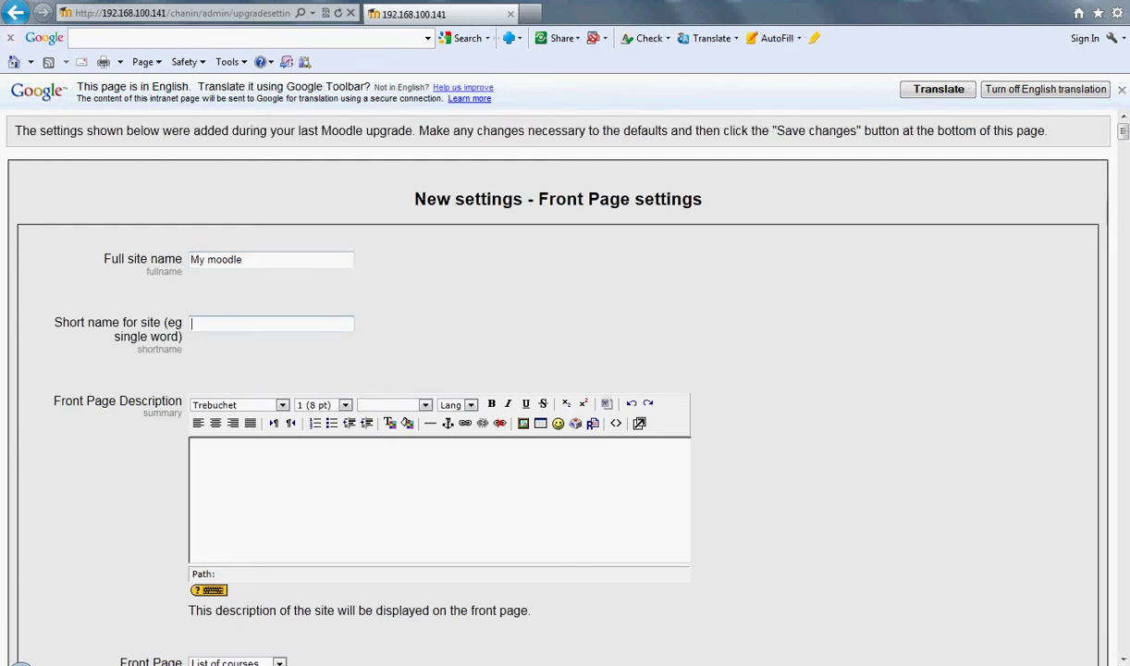
text(Home)
Step: Type the Thai welcome line 'ยินดีต้อนรับเข้าสู่บทเรียน' into the Front Page Description
click(192, 450)
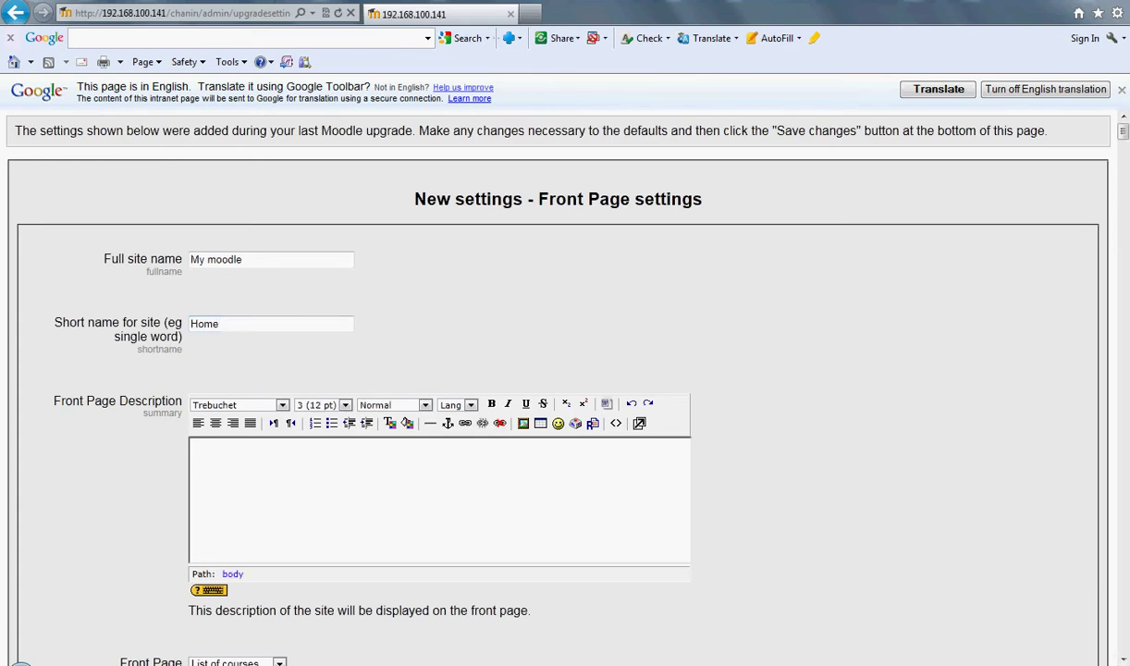
text(`)
key(BackSpace)
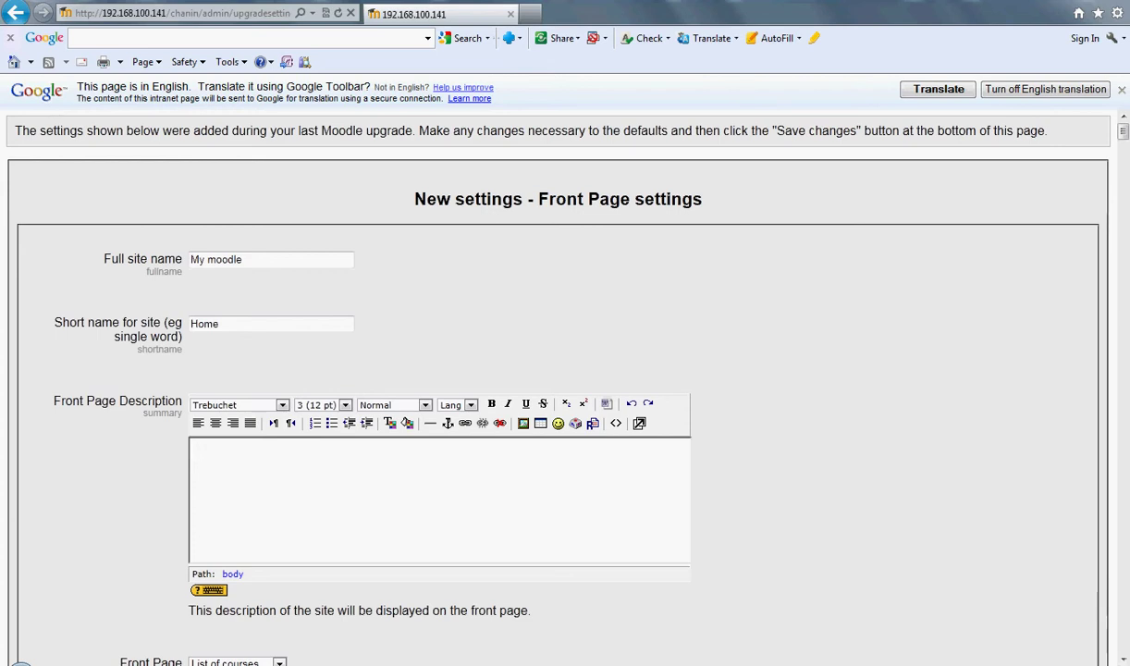
text(`)
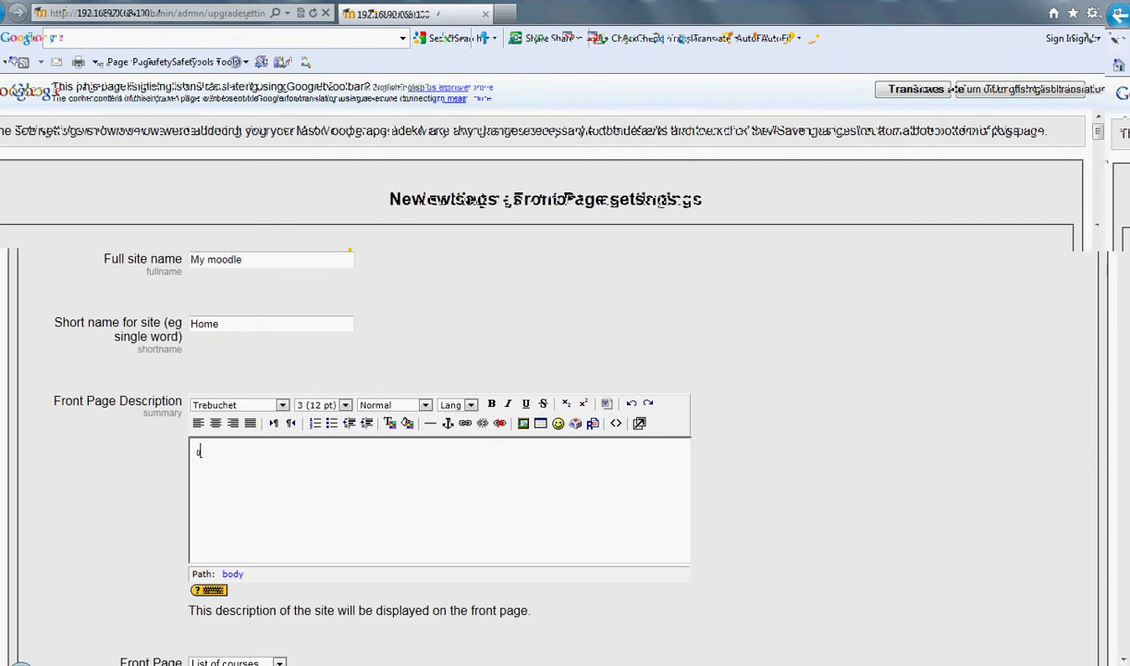
text(uนดี)
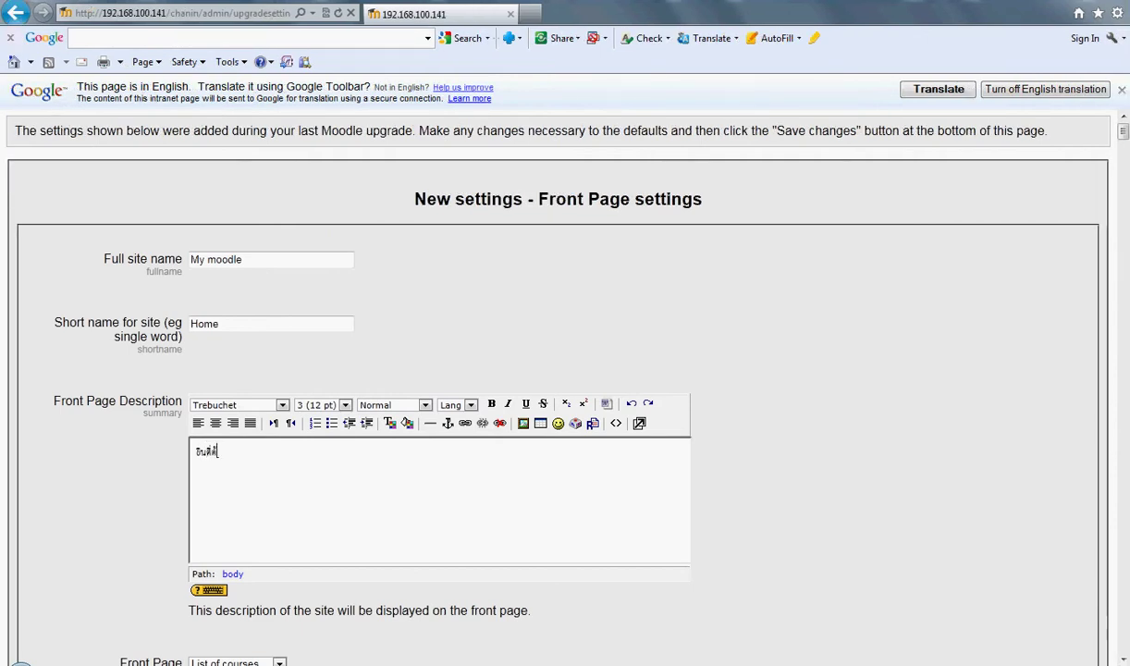
text(ต้อนรับเข้าสู่ก)
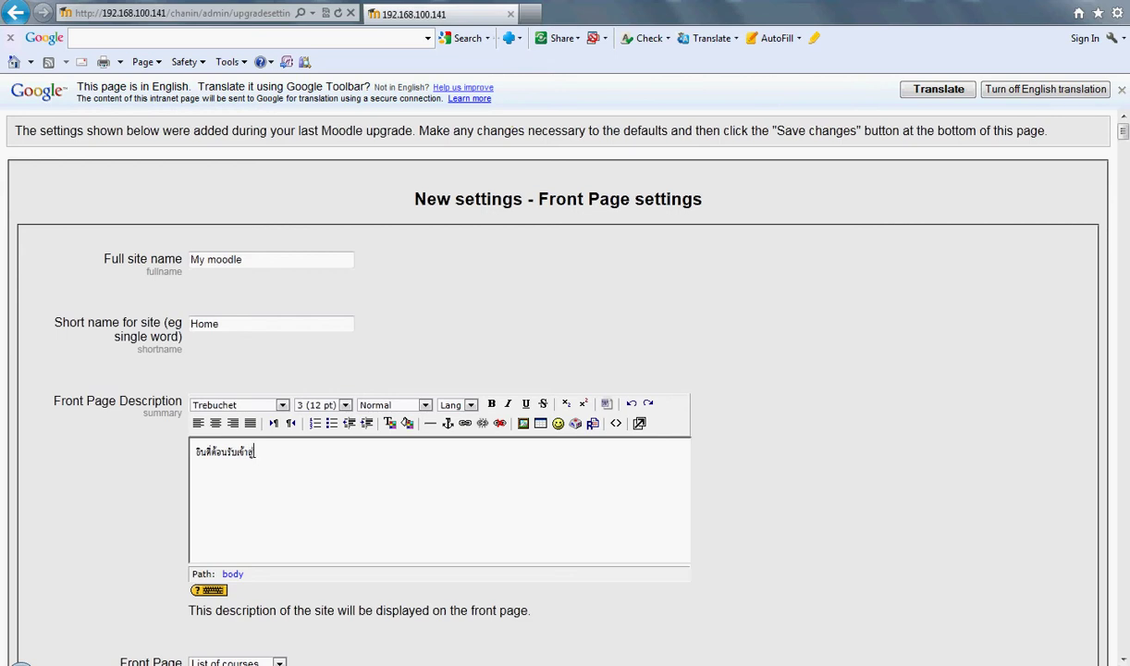
text(เรียน)
Step: Format the whole Thai welcome text as bold, 36 pt and red
key(ctrl+a)
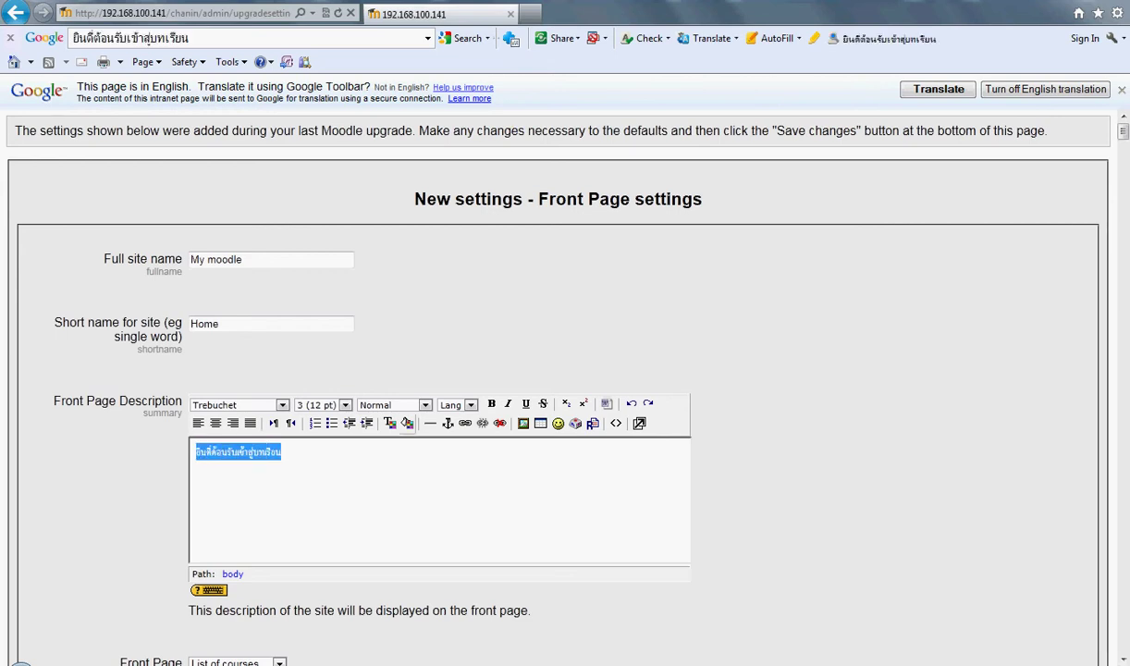
click(491, 404)
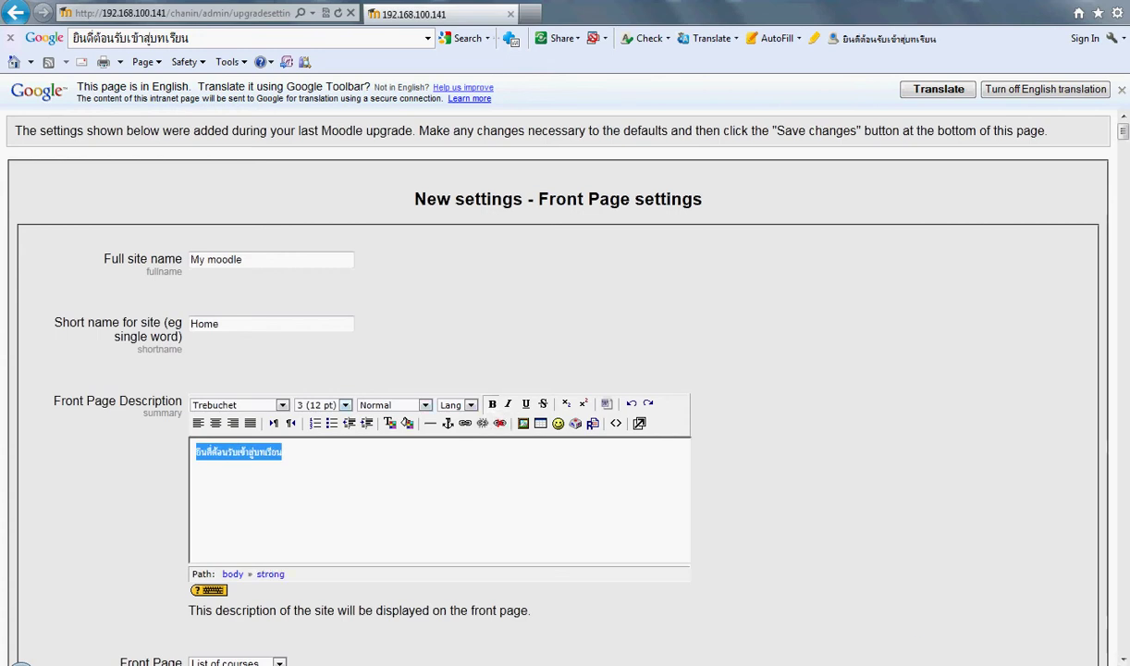
click(345, 404)
click(317, 447)
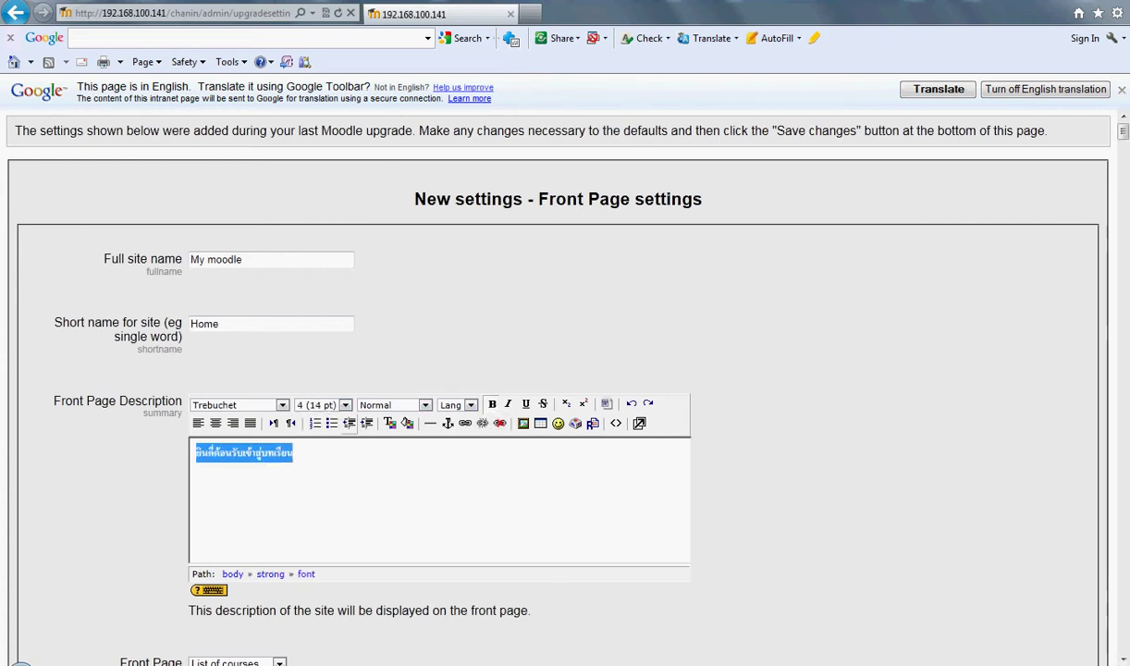
click(345, 404)
click(315, 479)
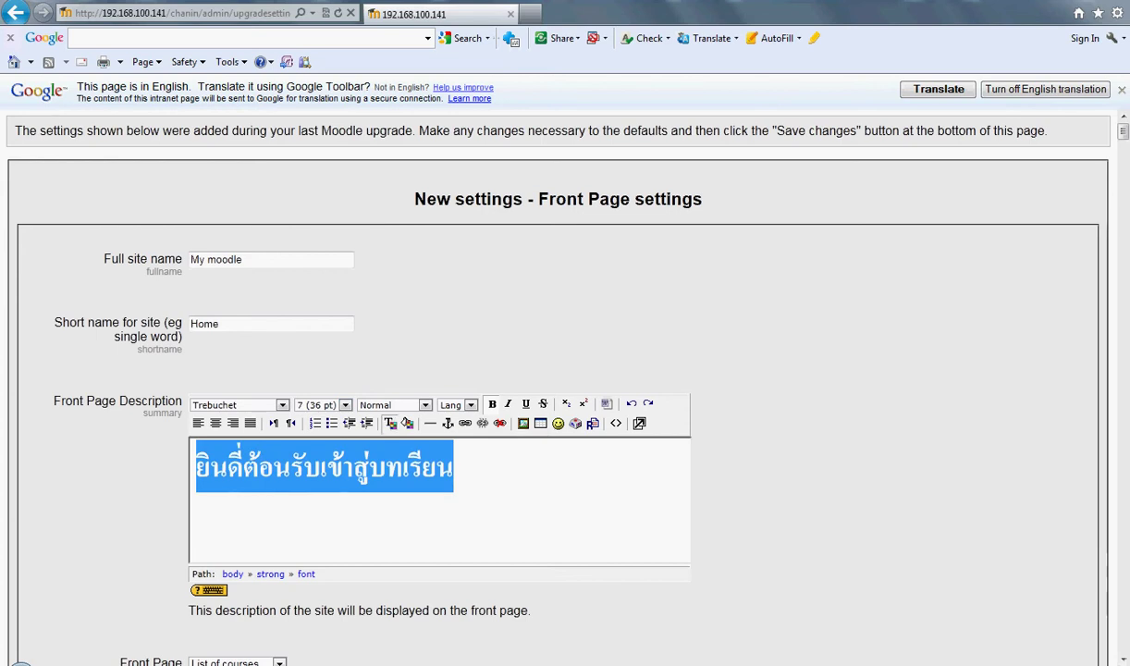
click(390, 422)
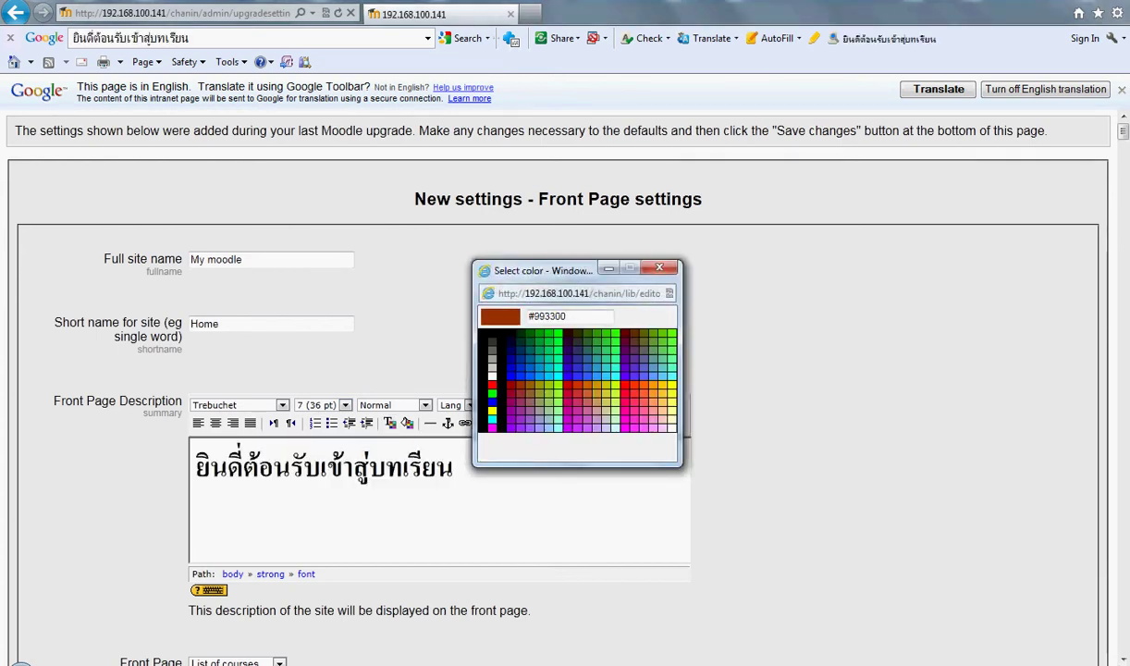
click(578, 374)
click(454, 468)
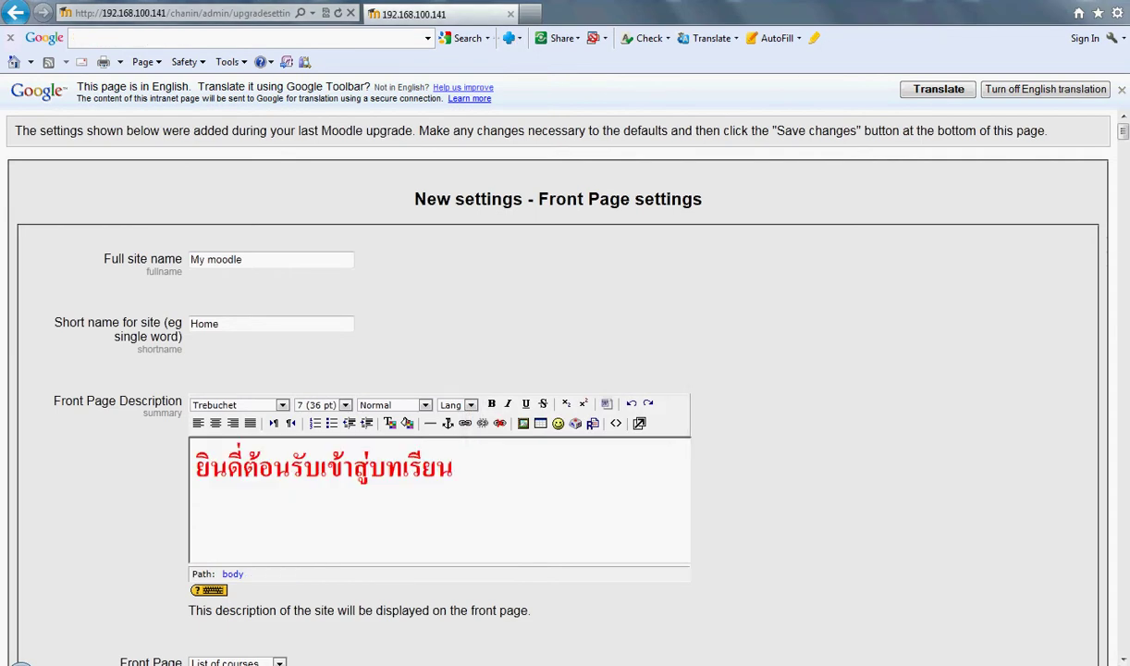
Step: Scroll to the bottom of the front page settings and save all the new settings
scroll(434, 441, down, 4)
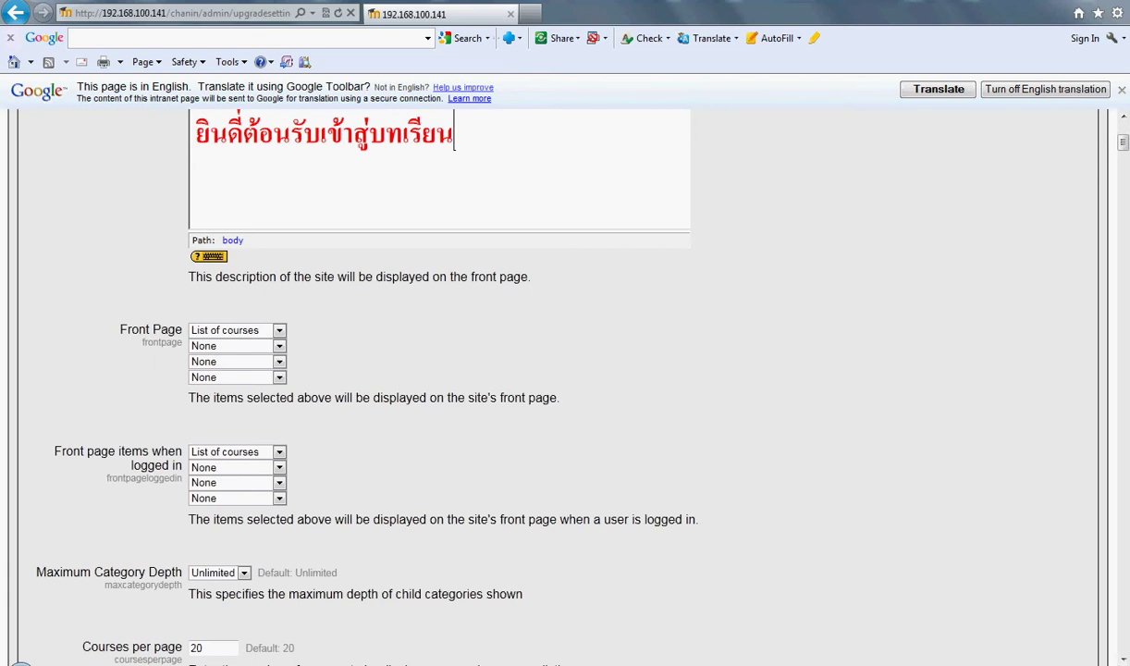
scroll(558, 388, down, 5)
scroll(558, 370, down, 7)
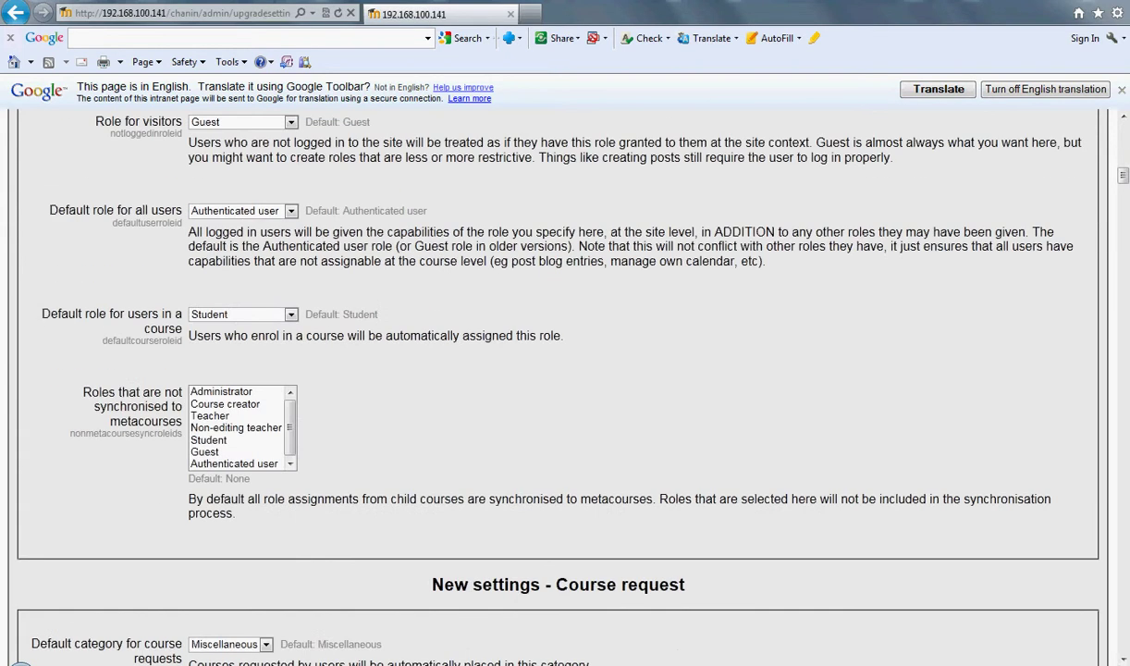
scroll(557, 370, up, 1)
scroll(558, 388, down, 9)
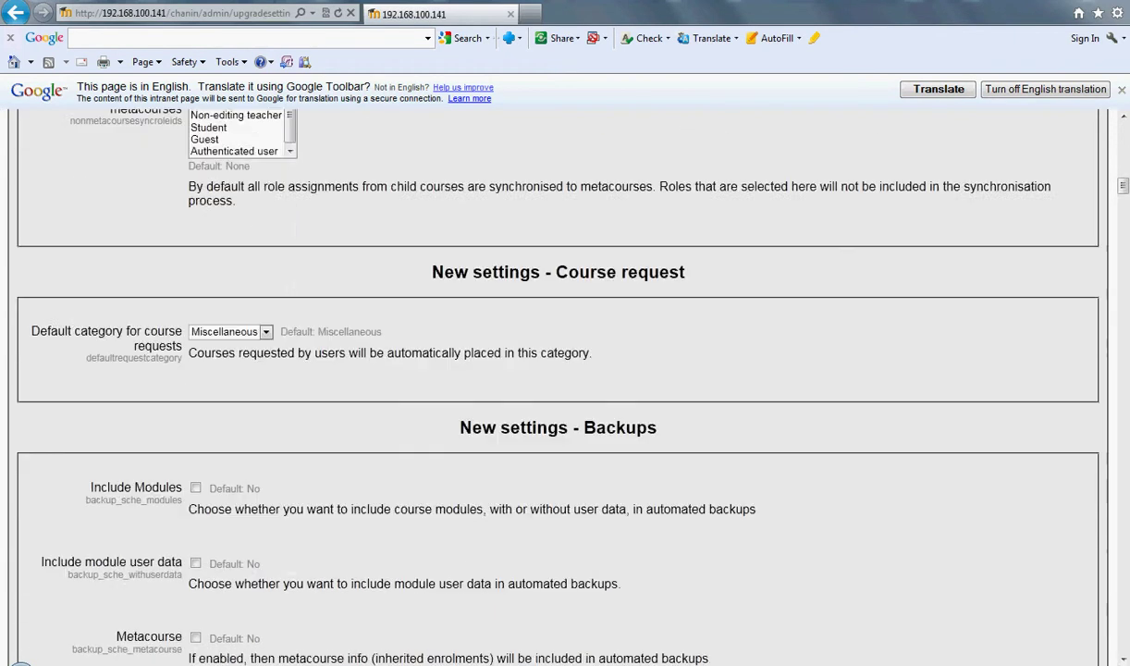
scroll(557, 389, down, 16)
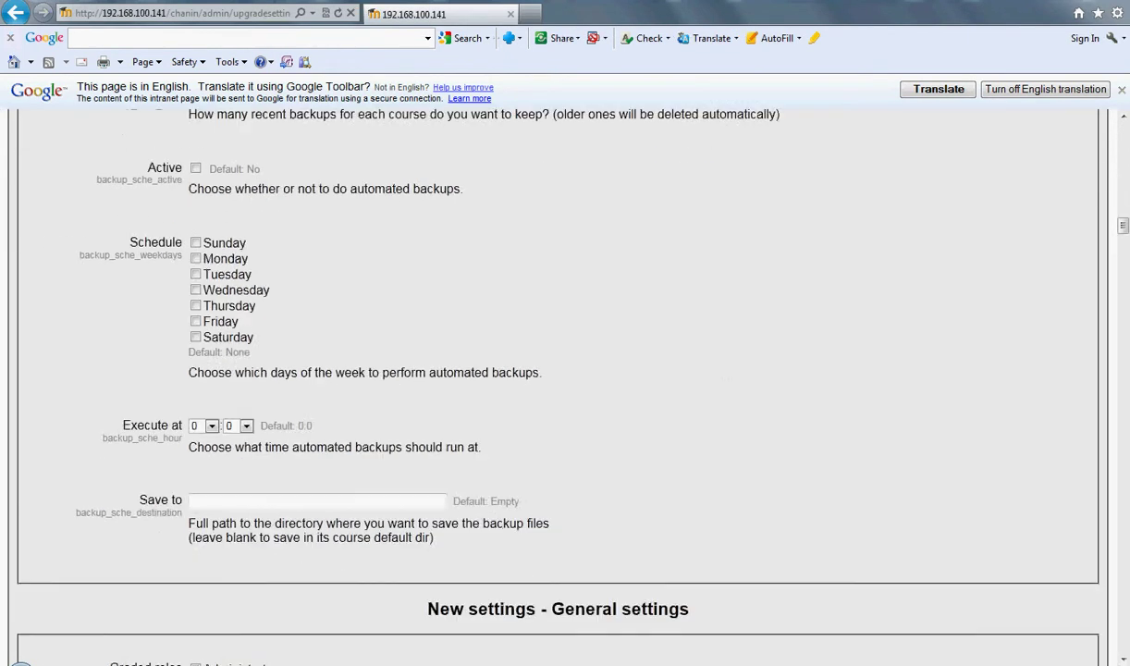
scroll(558, 389, down, 10)
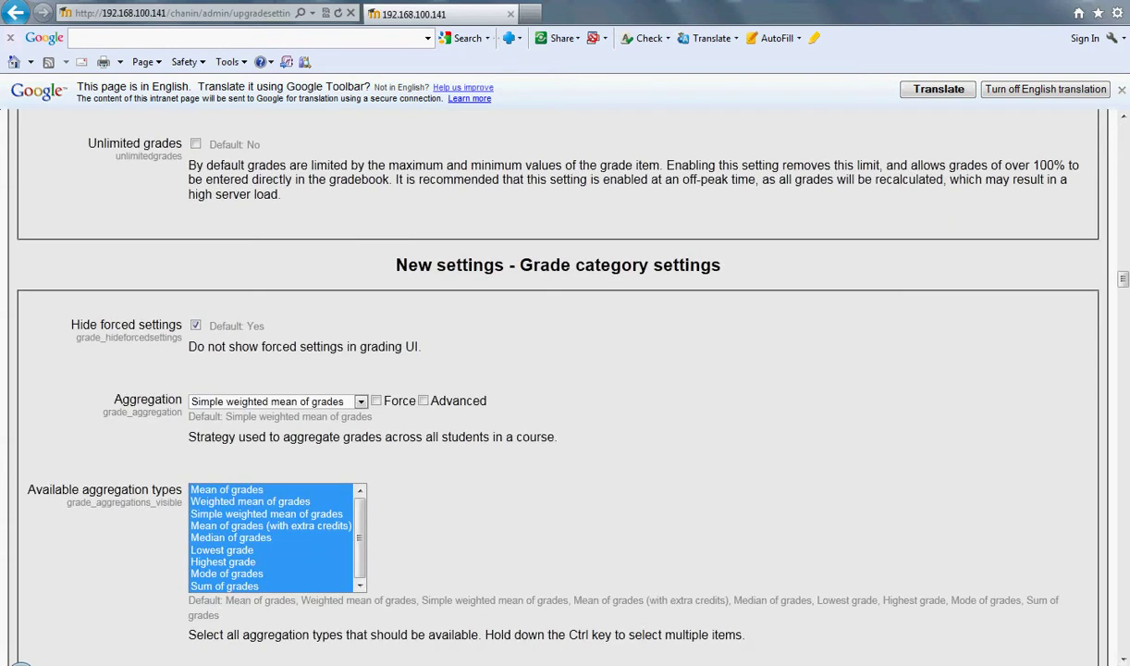
scroll(557, 388, down, 20)
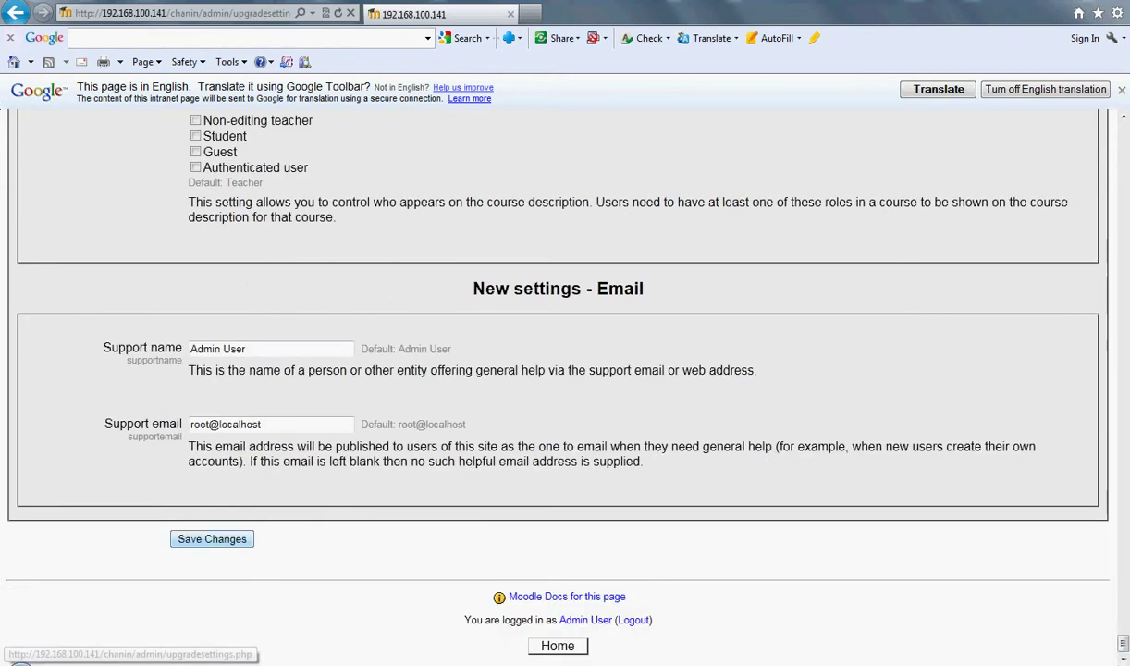
click(211, 538)
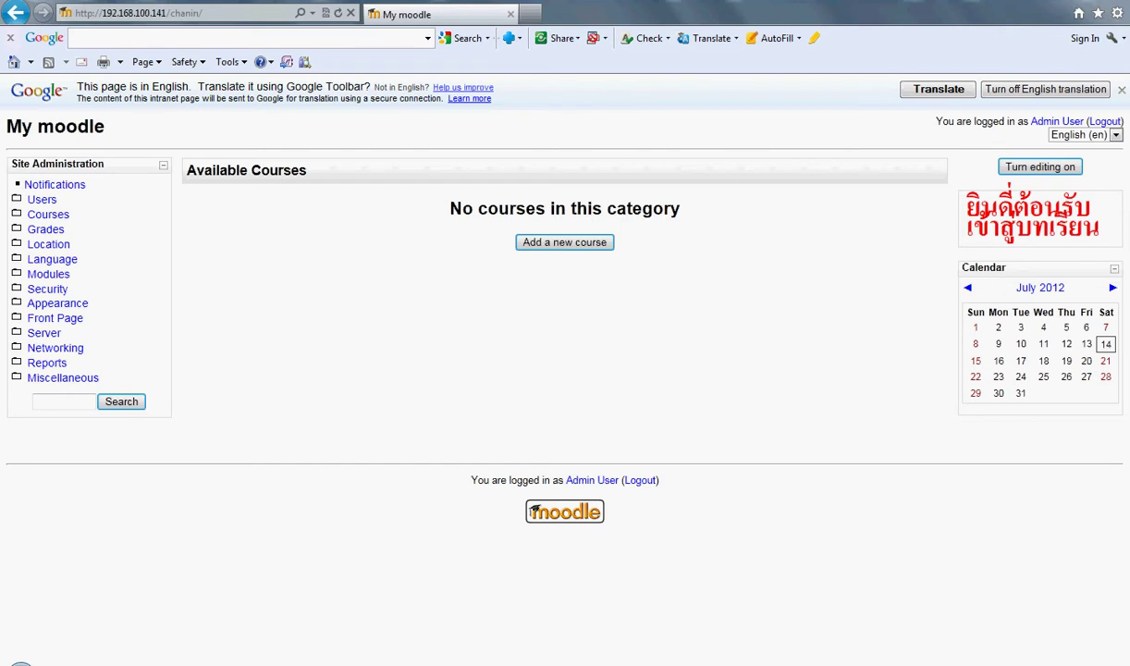
click(1116, 135)
key(Return)
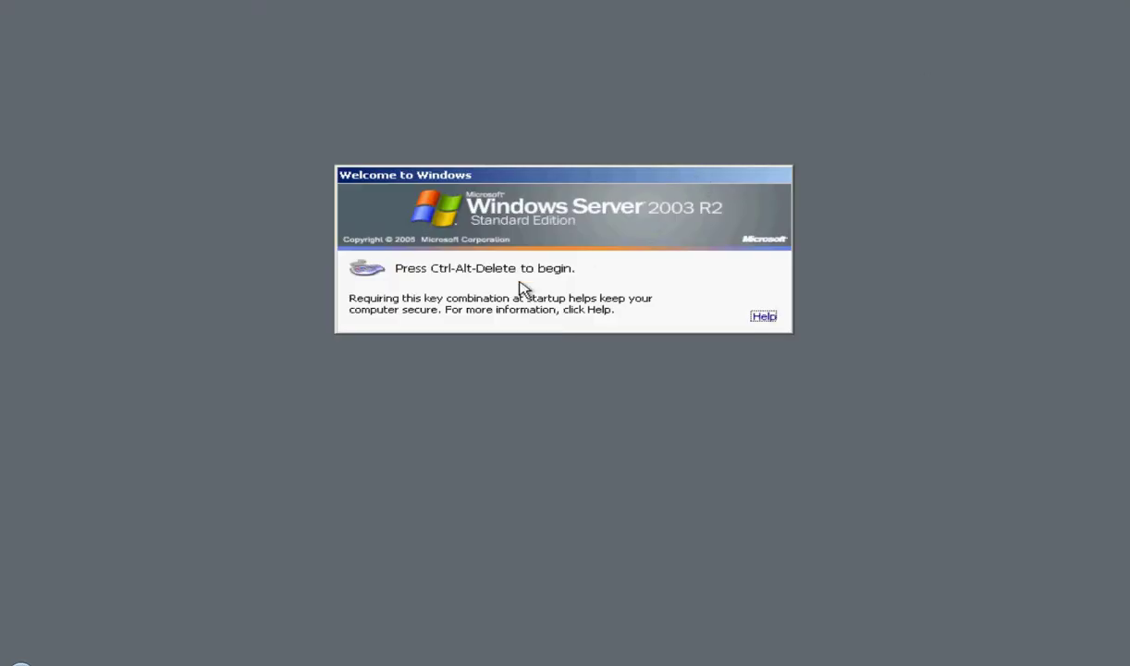
Step: Minimize the chanin VM, open the host Computer window, then restore the VM to full screen
click(1079, 17)
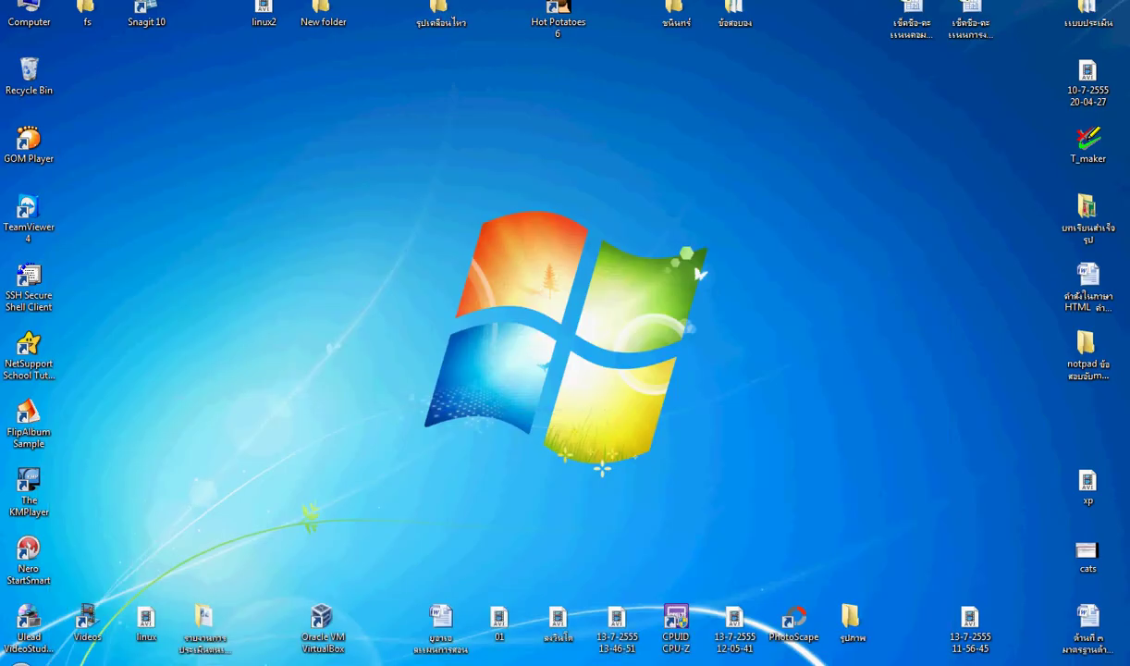
double_click(29, 11)
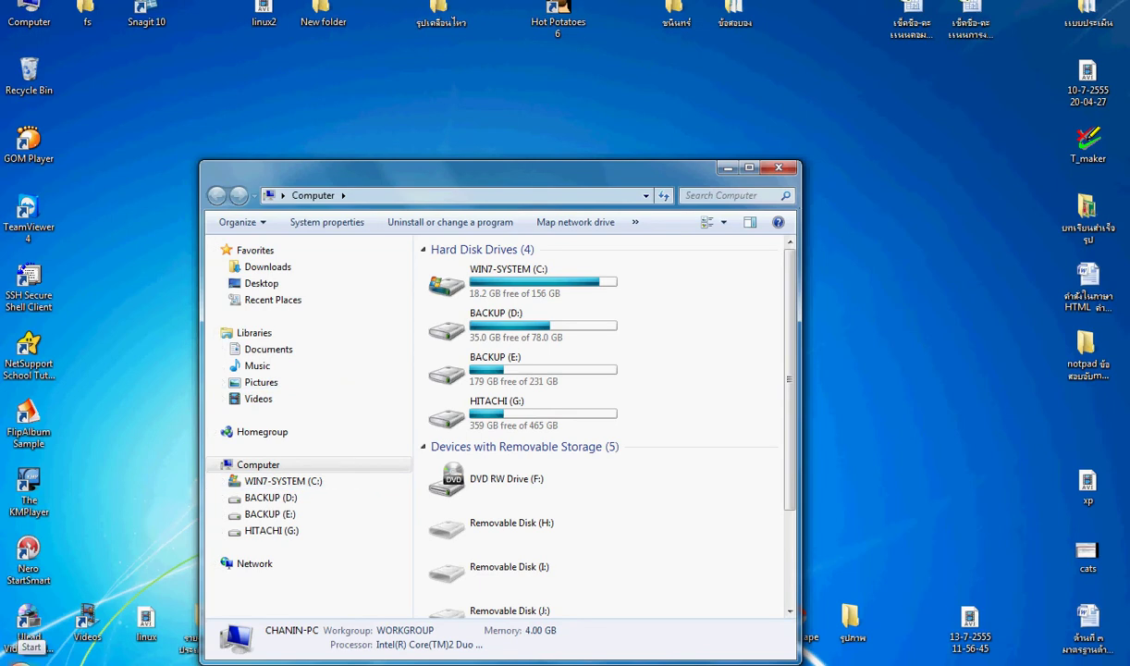
mouse_move(240, 661)
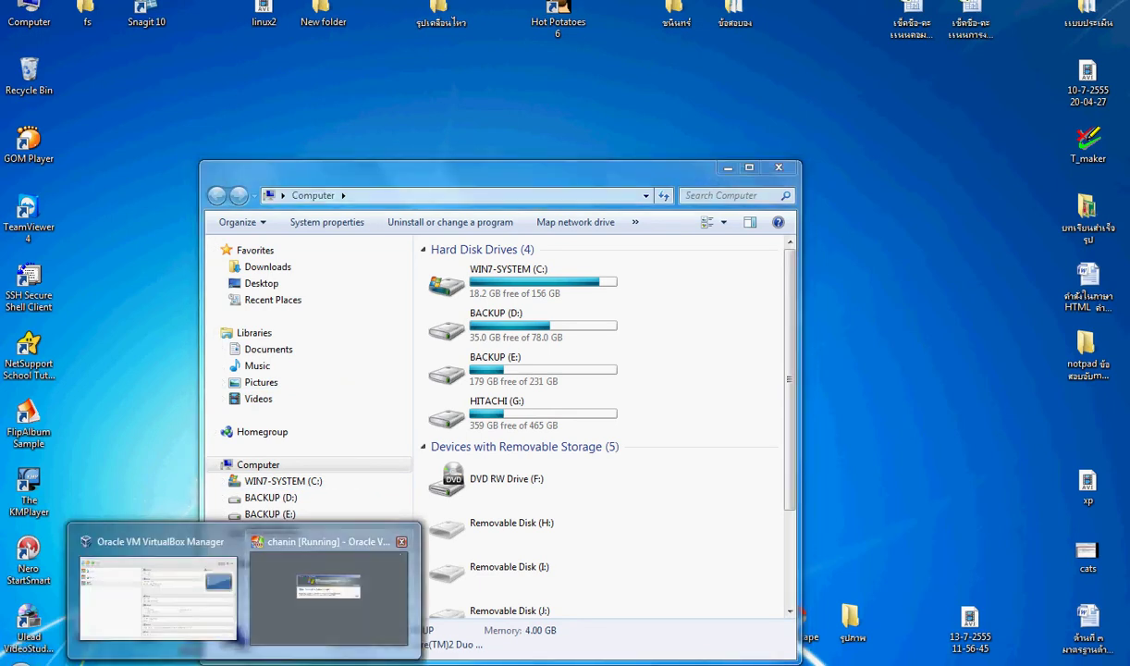
click(313, 608)
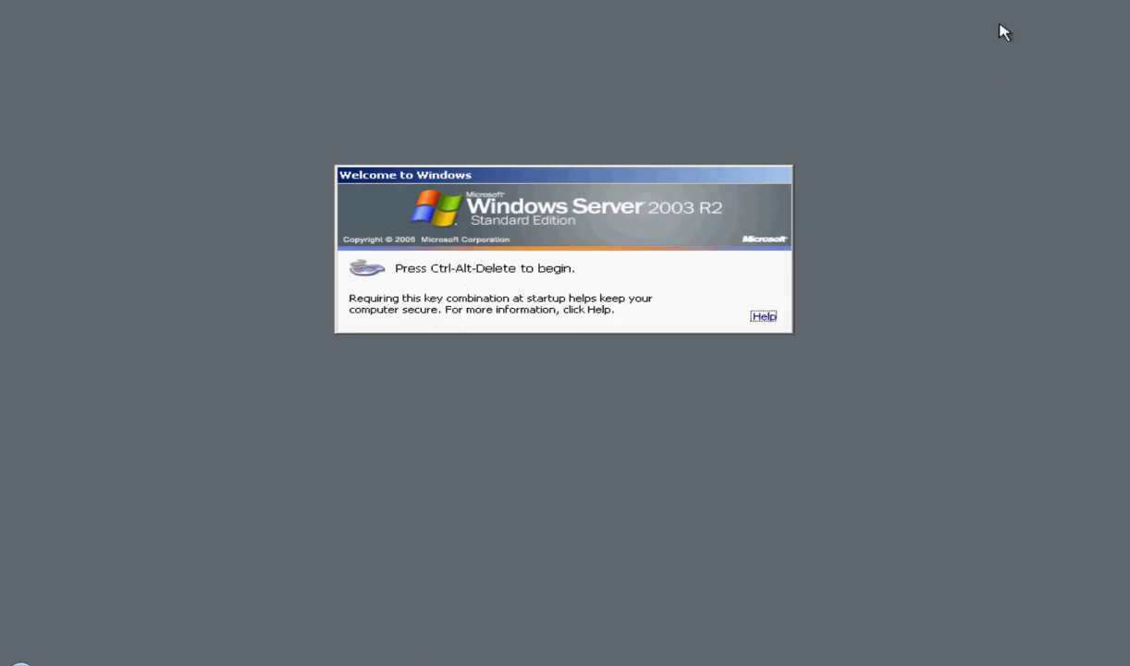
key(ctrl+f)
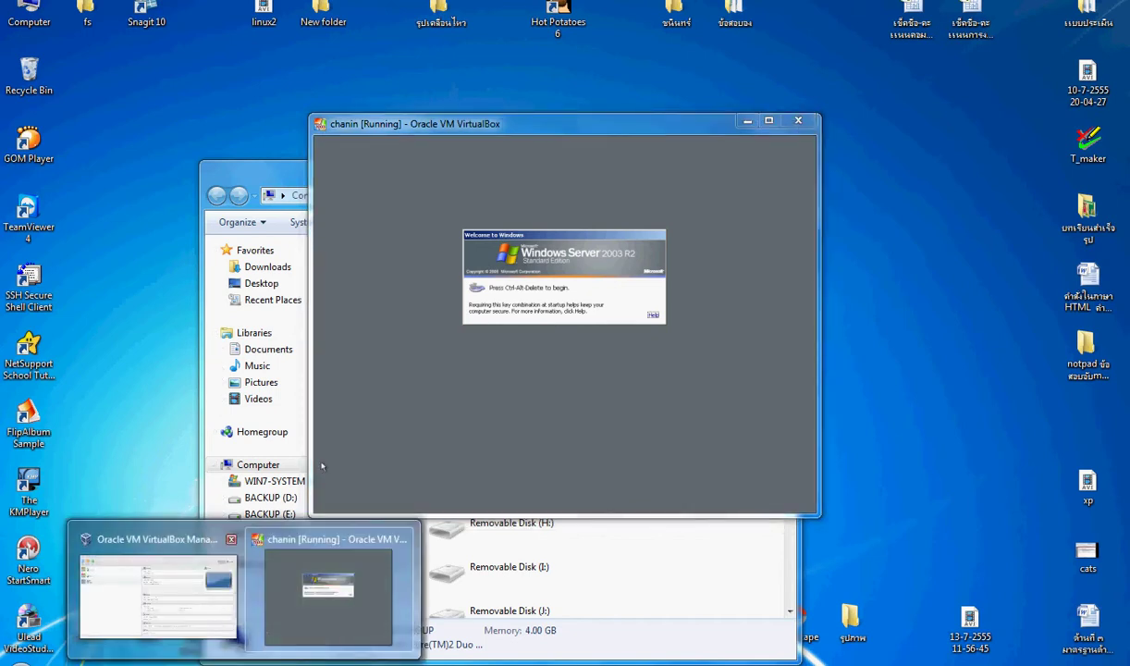
click(148, 569)
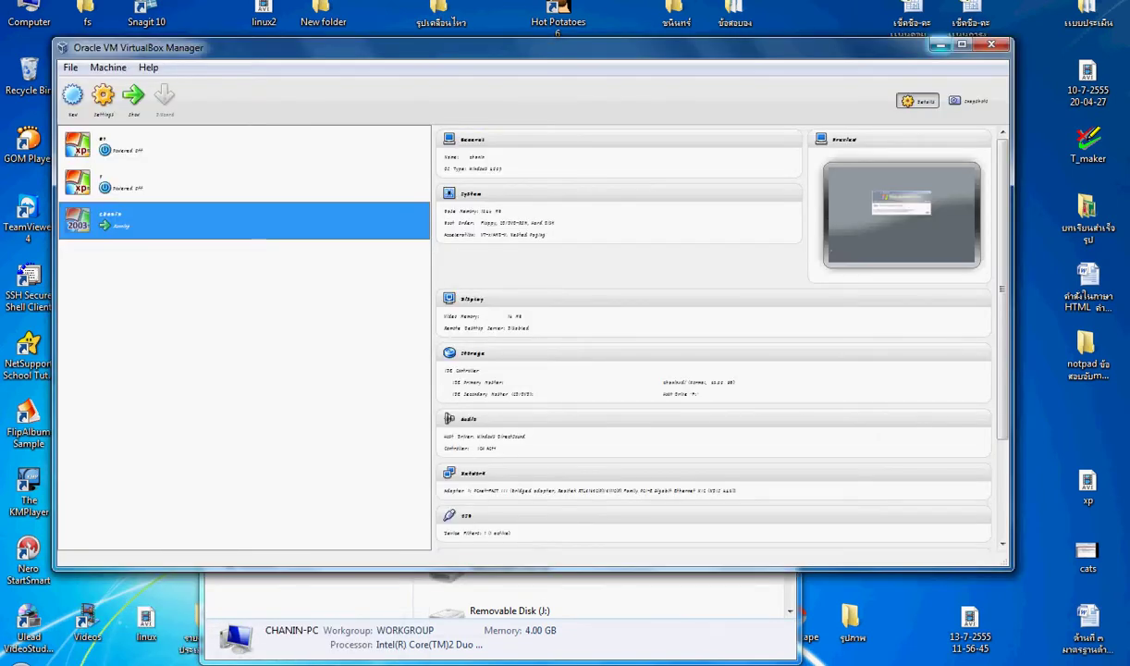
click(940, 44)
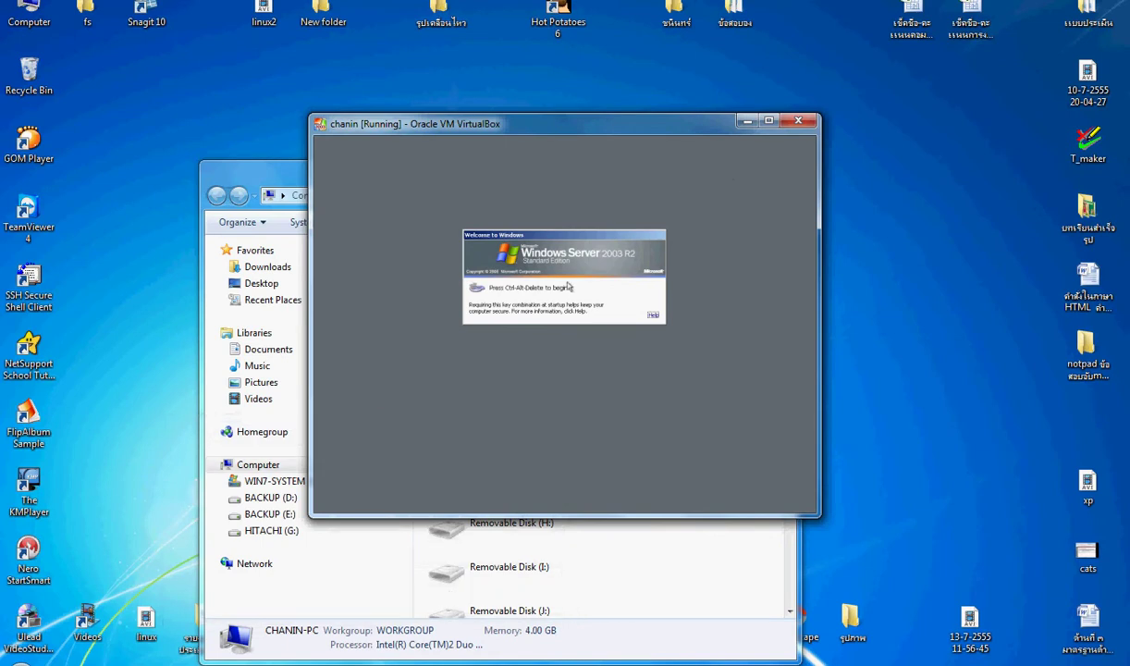
key(ctrl+f)
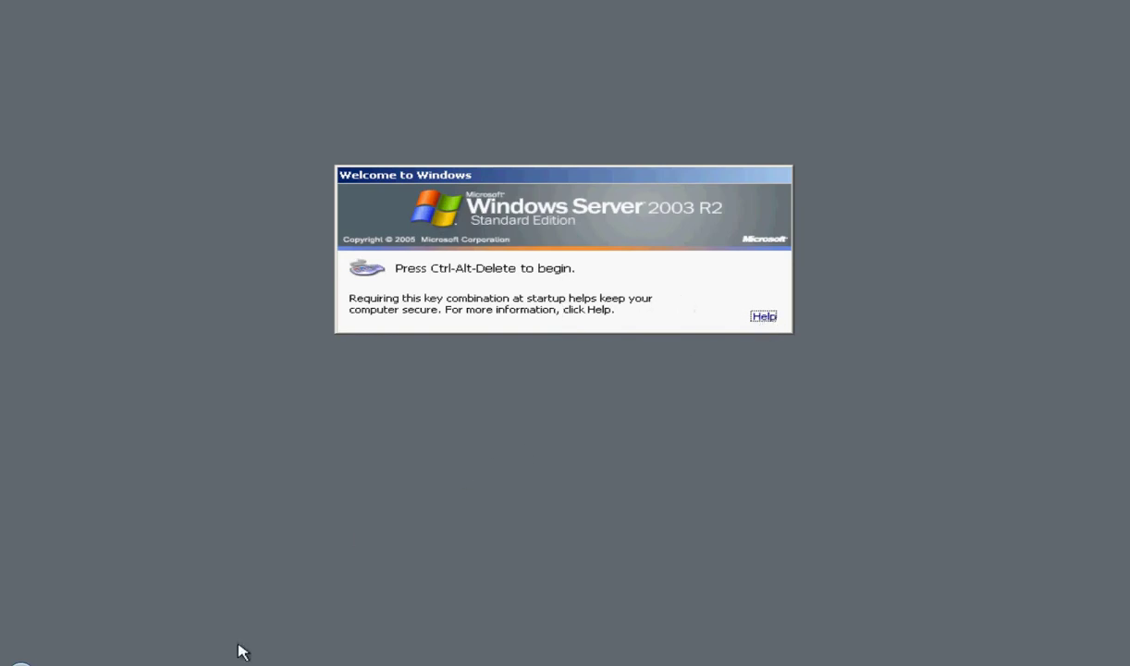
Step: Power off the chanin machine and return the rebooting VM to a window
mouse_move(240, 663)
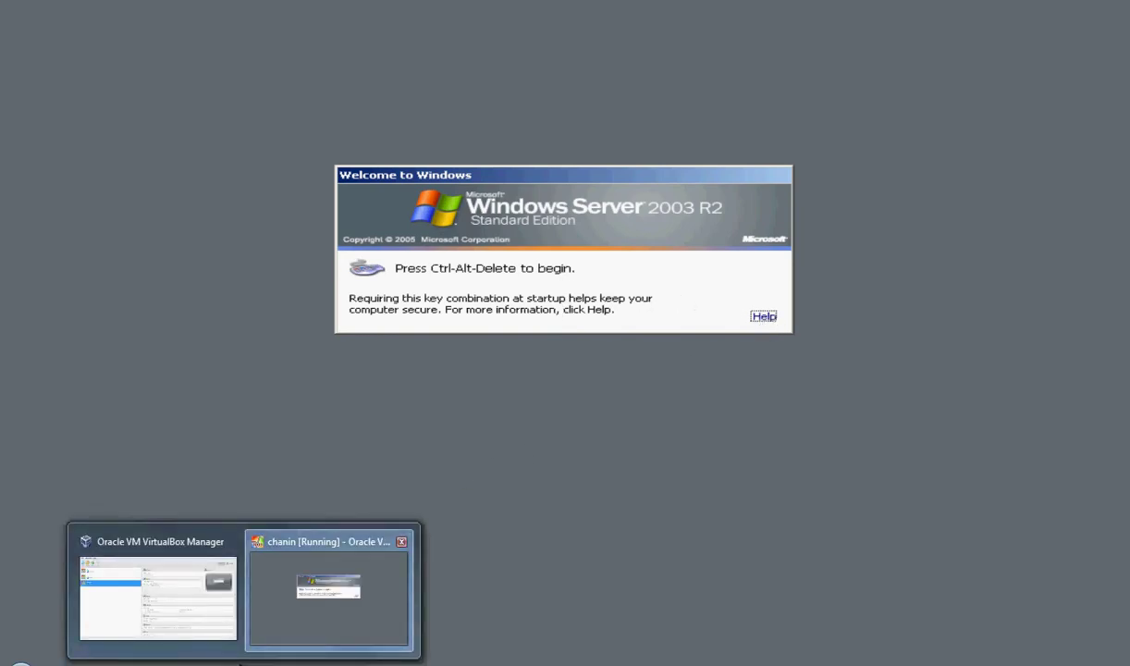
click(217, 597)
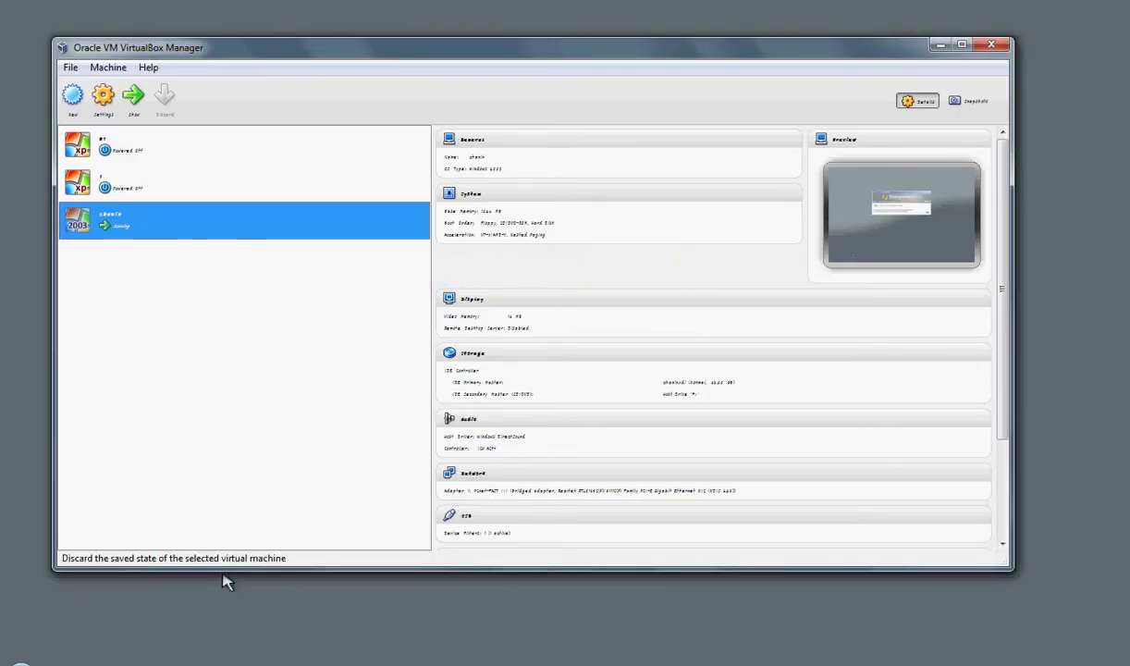
click(226, 581)
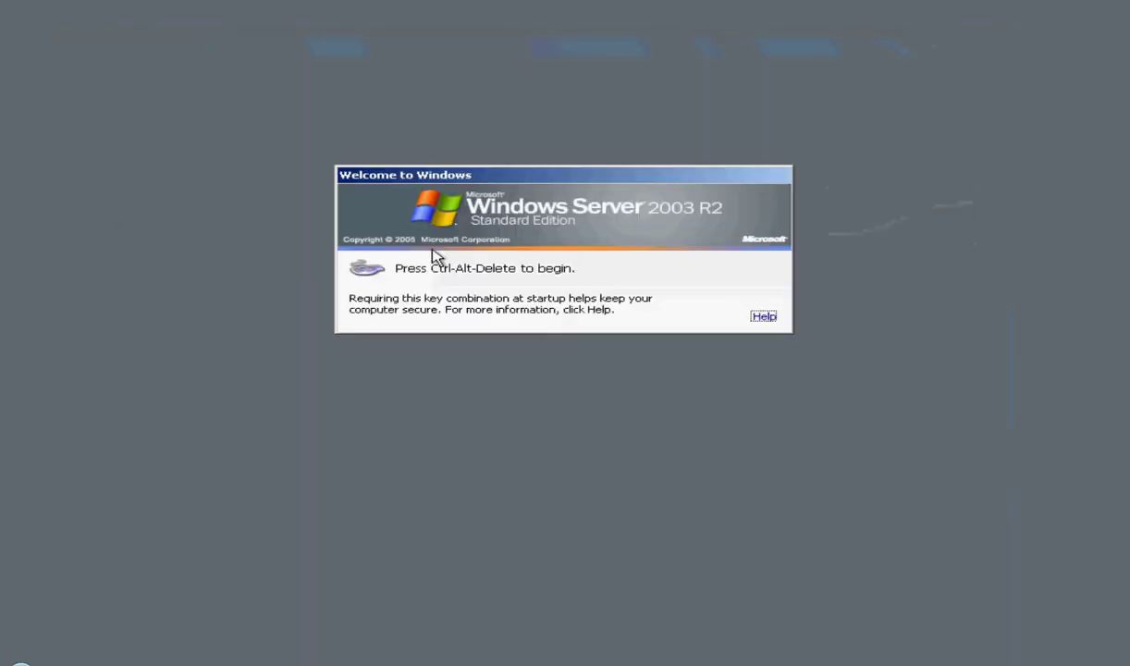
click(1056, 7)
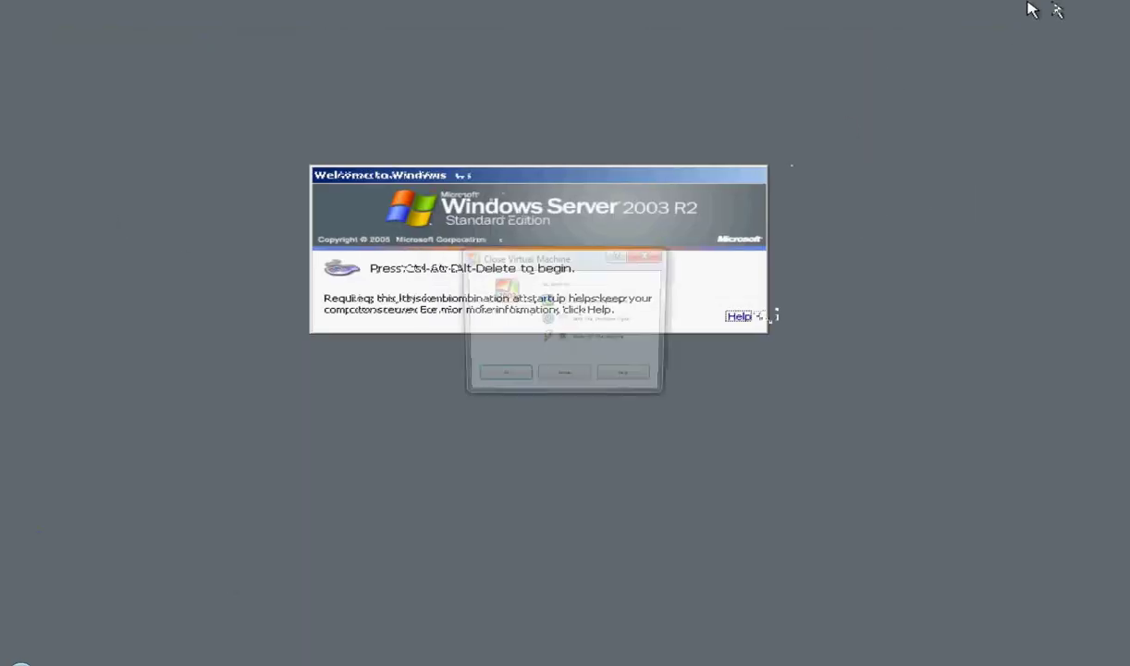
key(Return)
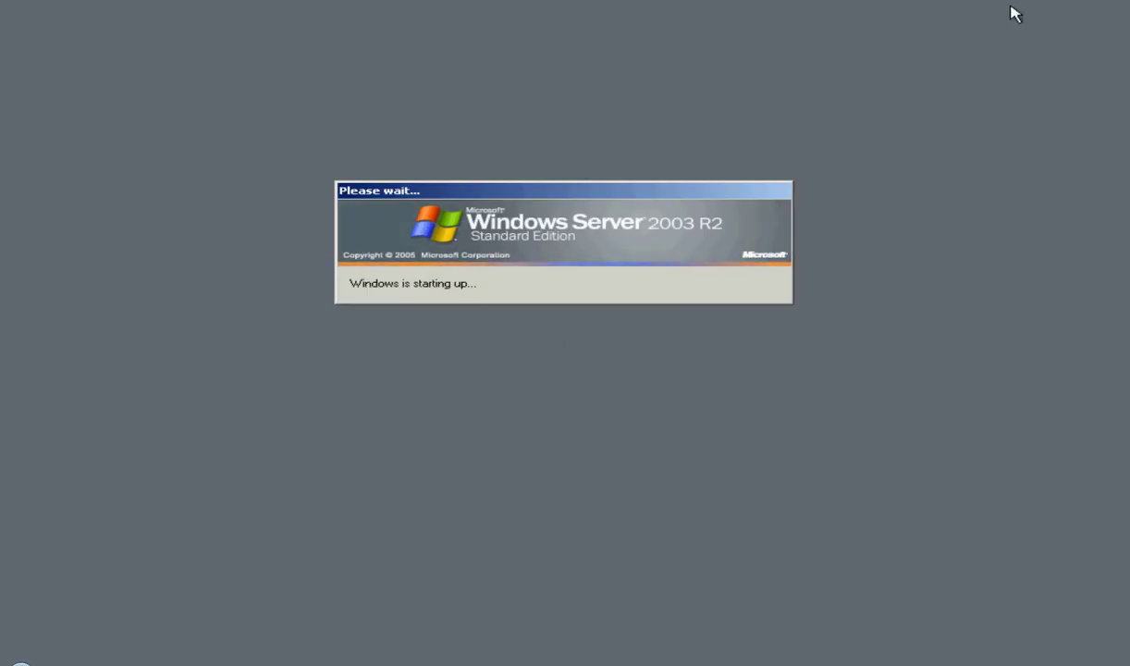
key(ctrl+f)
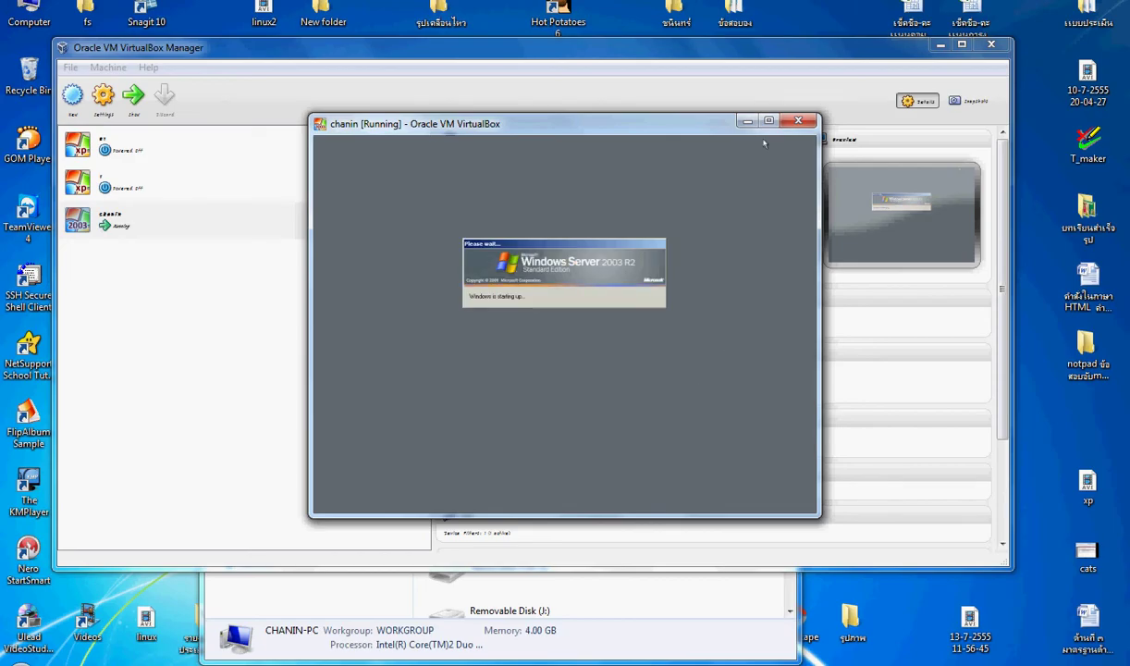
Step: Move the VM window to the upper centre, then open and cancel chanin's Settings dialog
drag(825, 321, 872, 144)
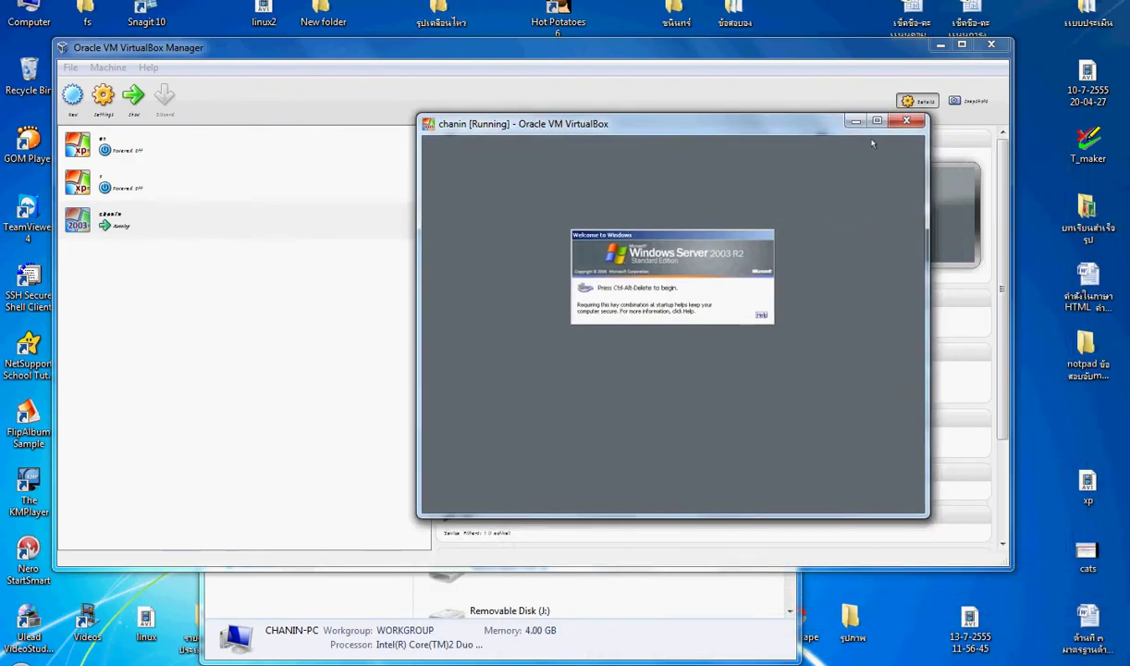
click(108, 67)
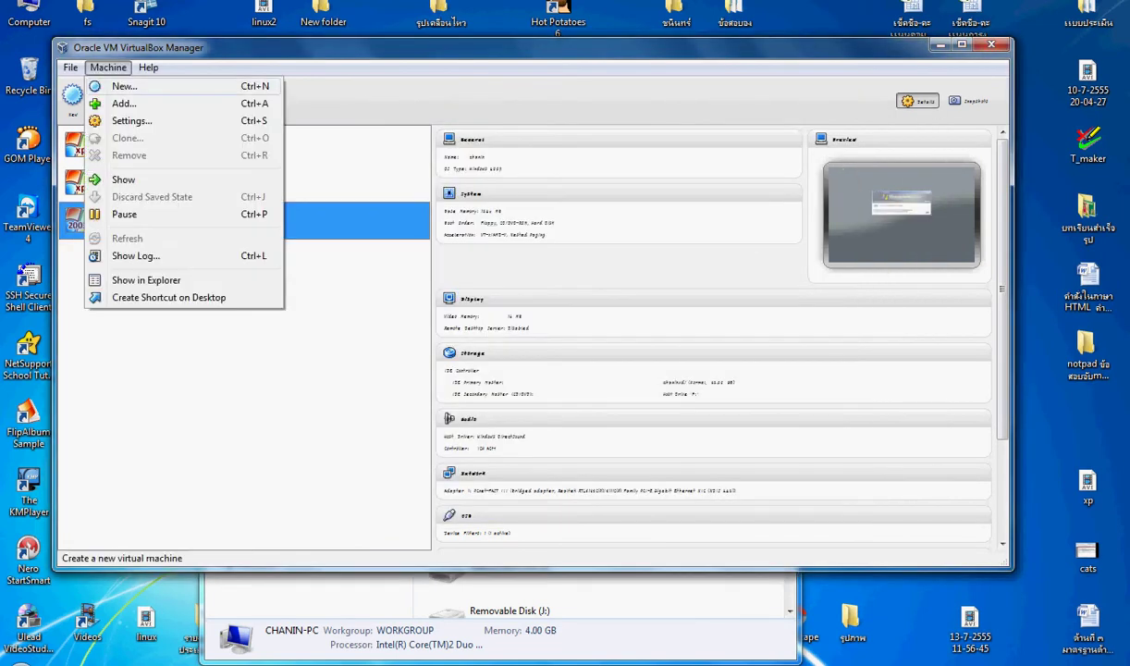
key(Return)
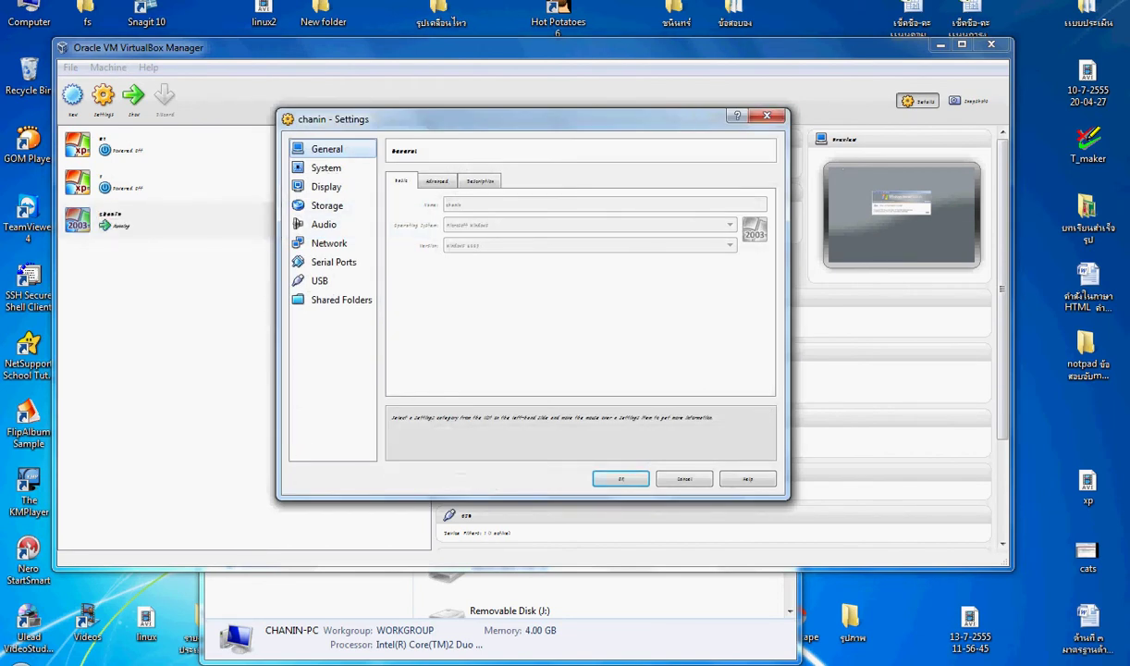
key(Escape)
Step: Browse the Machine and File menus without changing anything
key(alt+m)
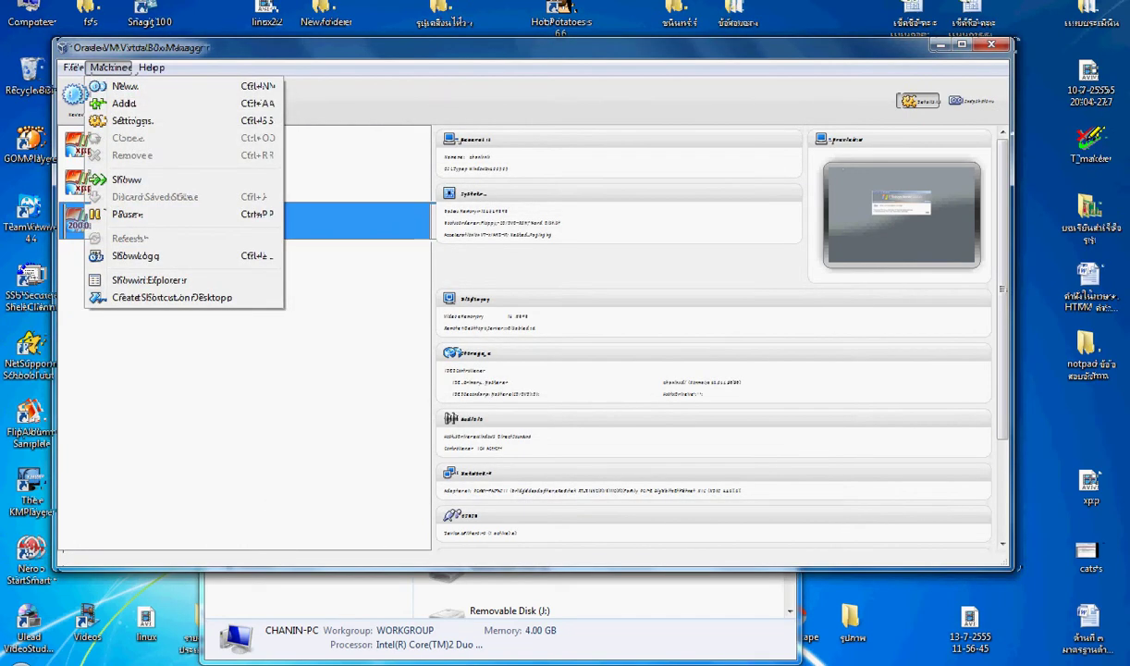
key(Left)
key(Right)
key(Down)
key(Down)
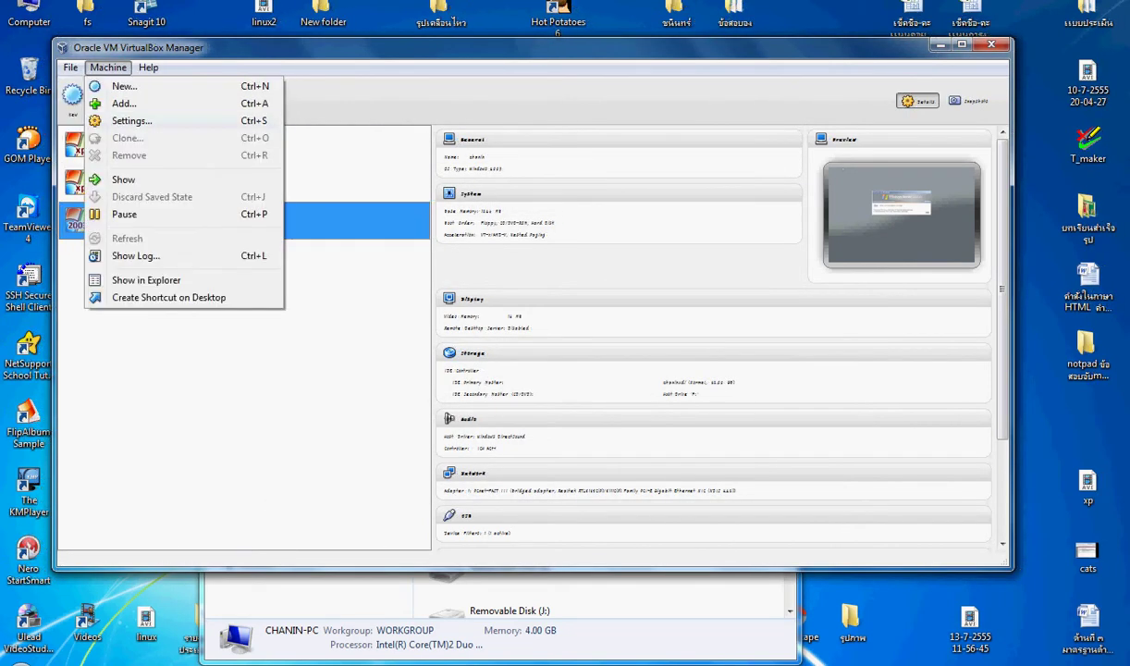
key(Return)
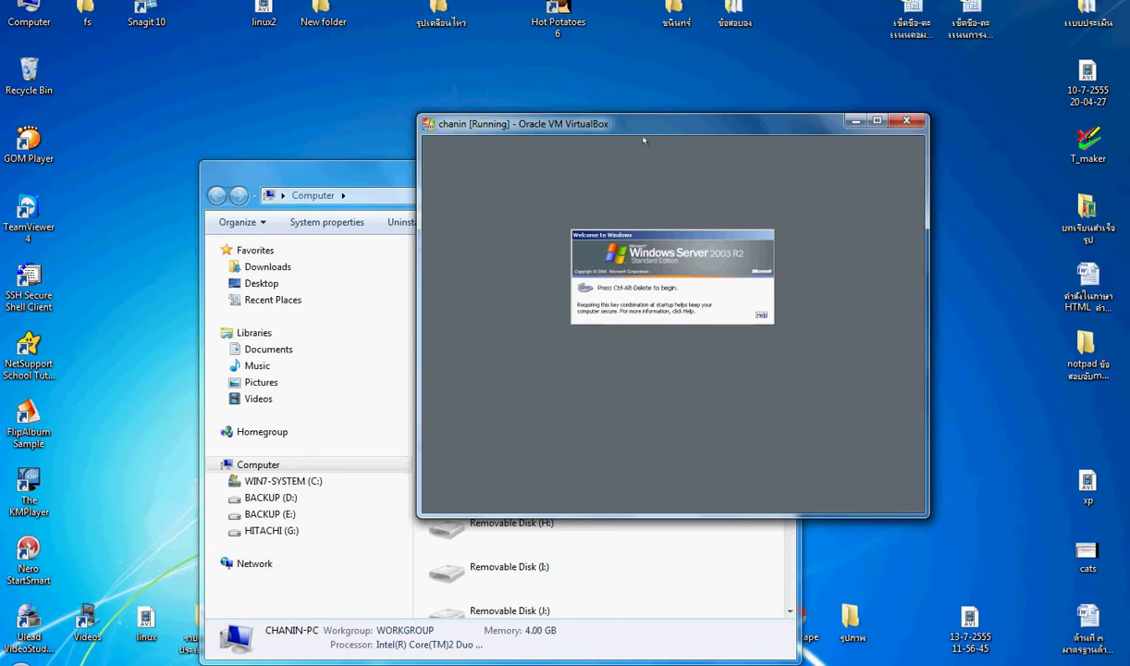
Step: Take the chanin VM out of full screen and drag its edges to enlarge the window
key(ctrl+f)
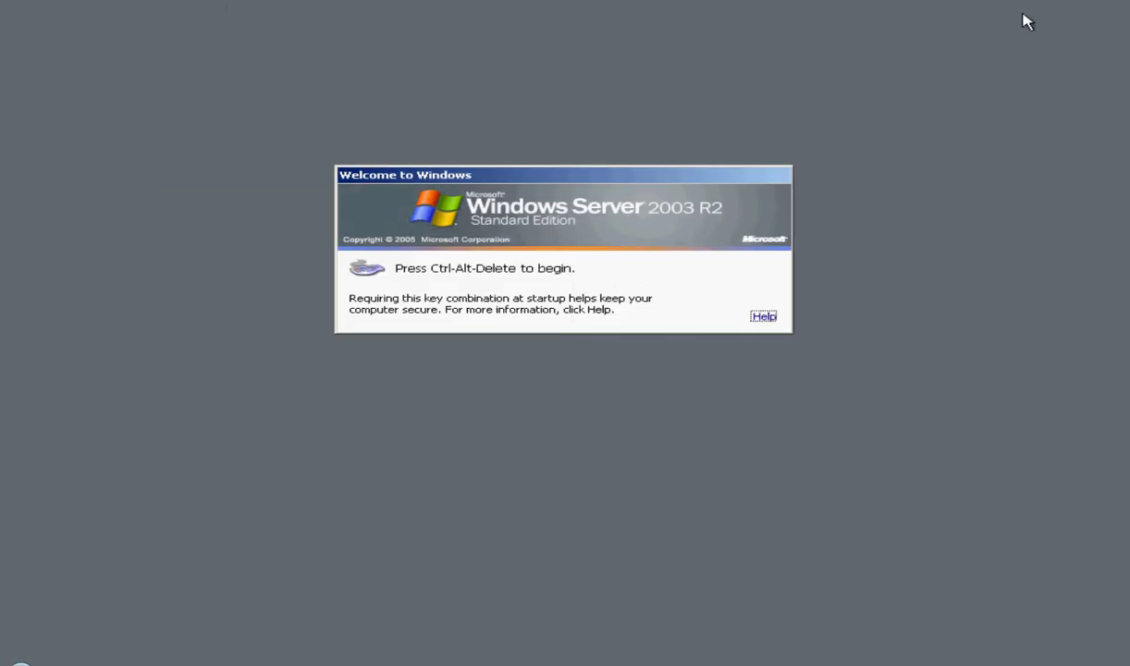
key(ctrl+f)
key(alt+space)
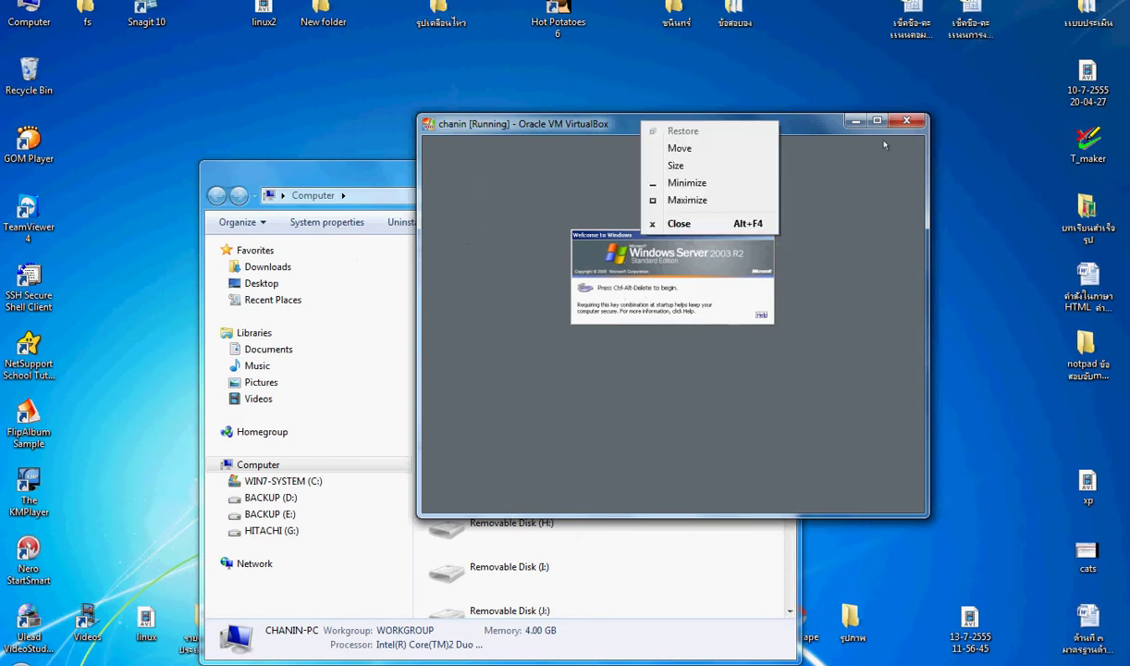
key(Escape)
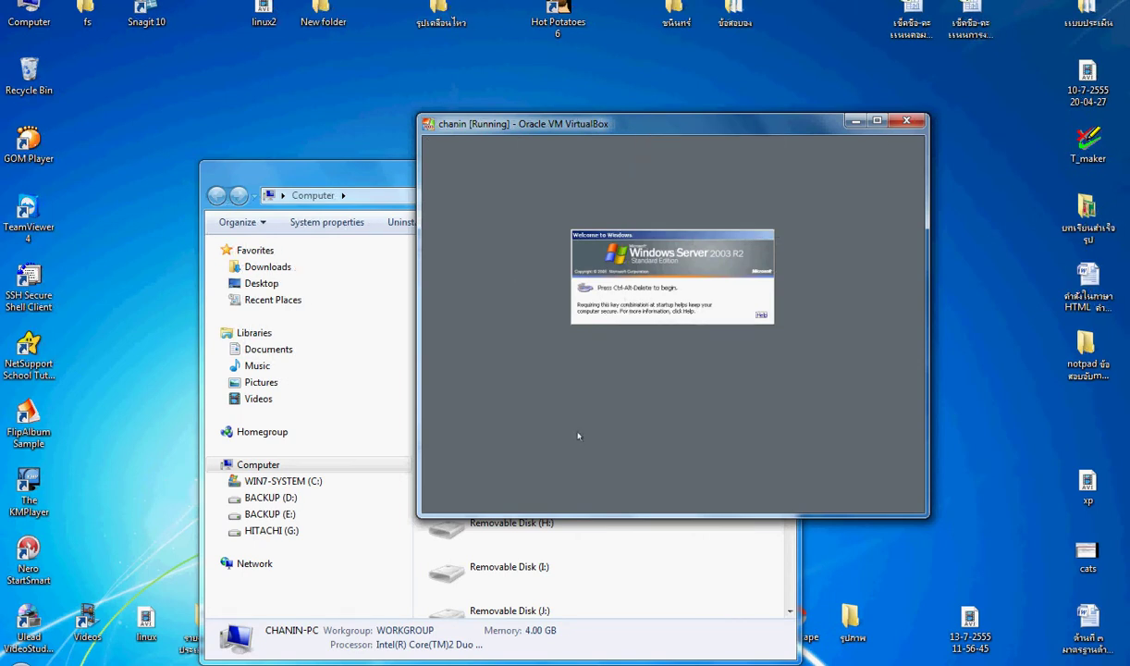
drag(563, 509, 588, 566)
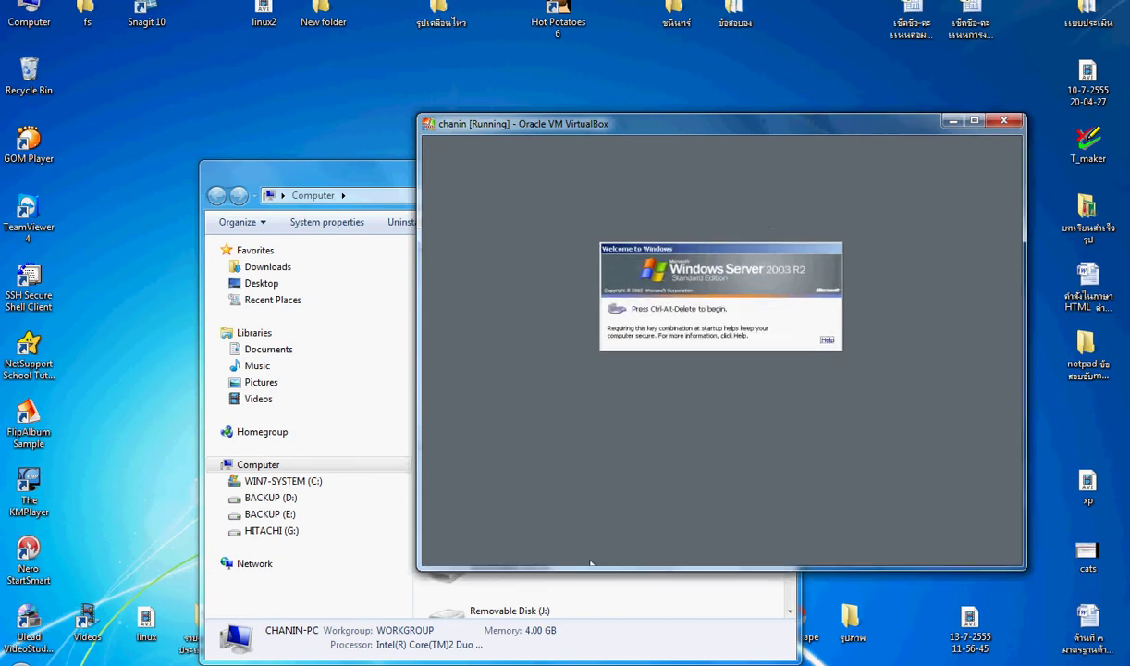
drag(427, 392, 372, 419)
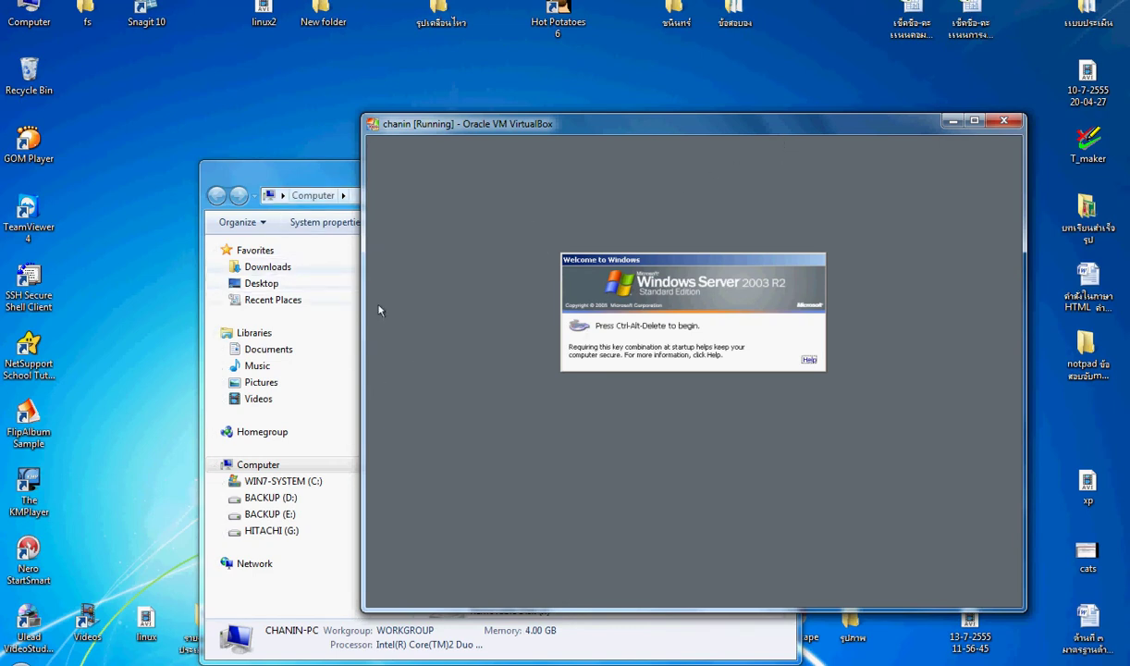
Step: Browse to Network > CHANIN > รูปภาพ > moodle-latest-19 in the file browser
click(352, 294)
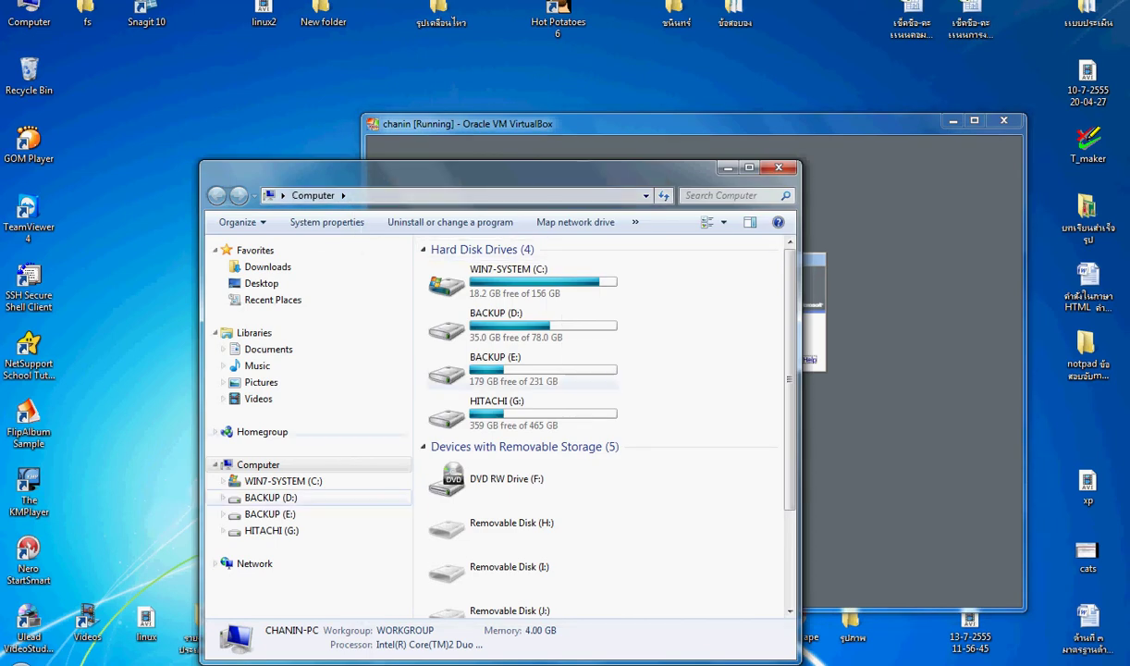
click(254, 563)
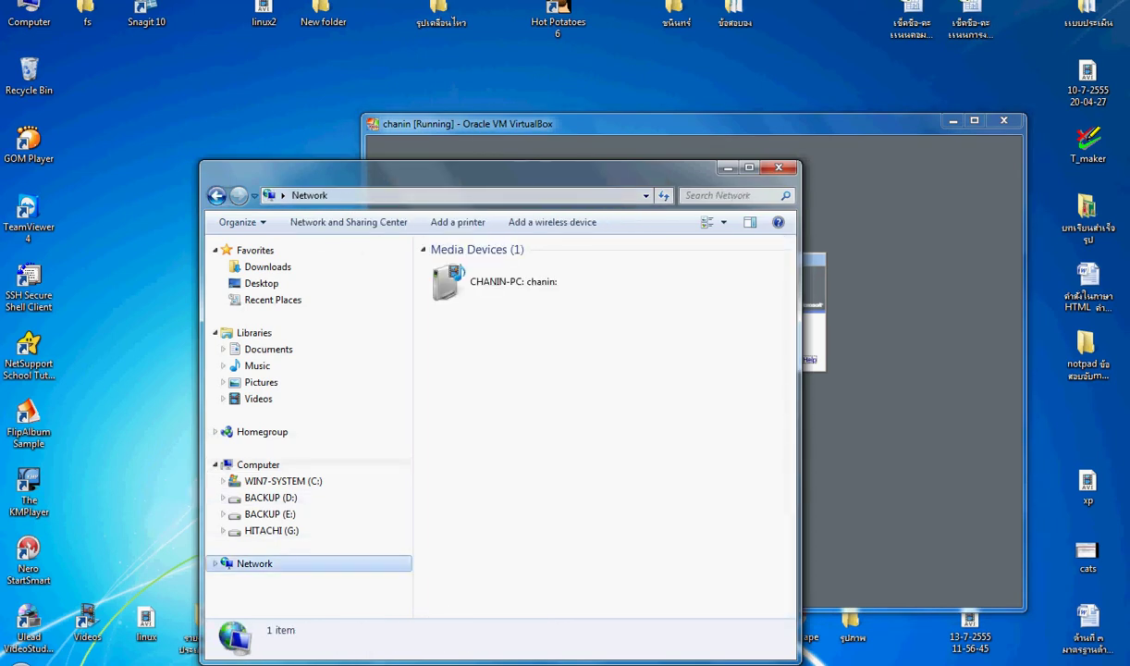
click(488, 281)
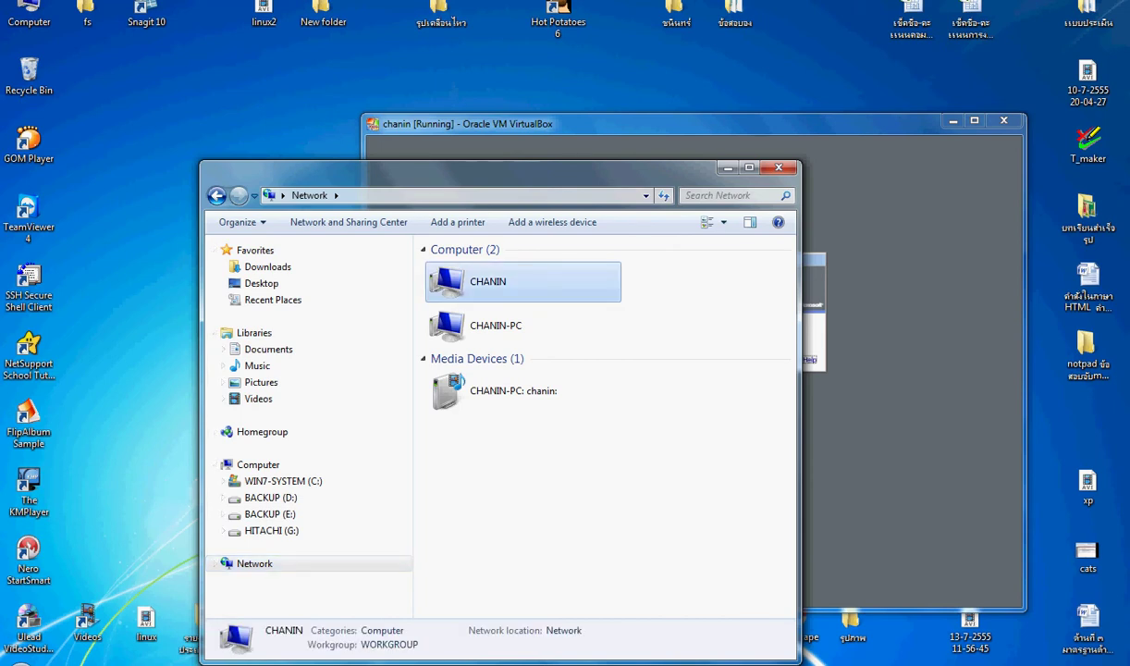
double_click(488, 281)
double_click(476, 259)
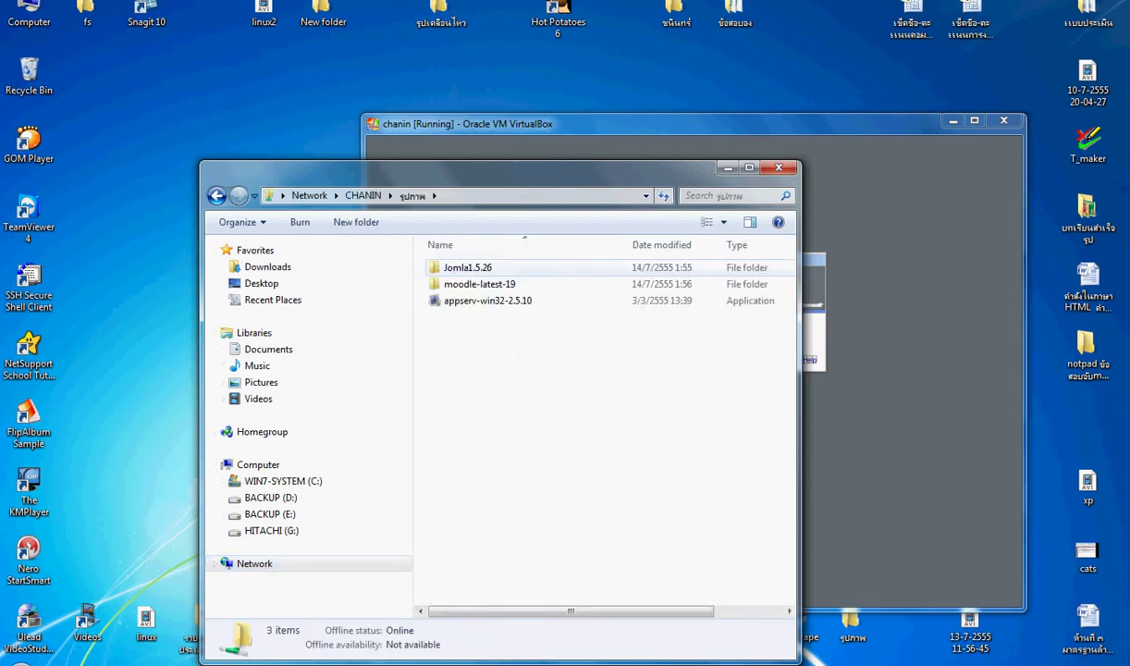
click(479, 284)
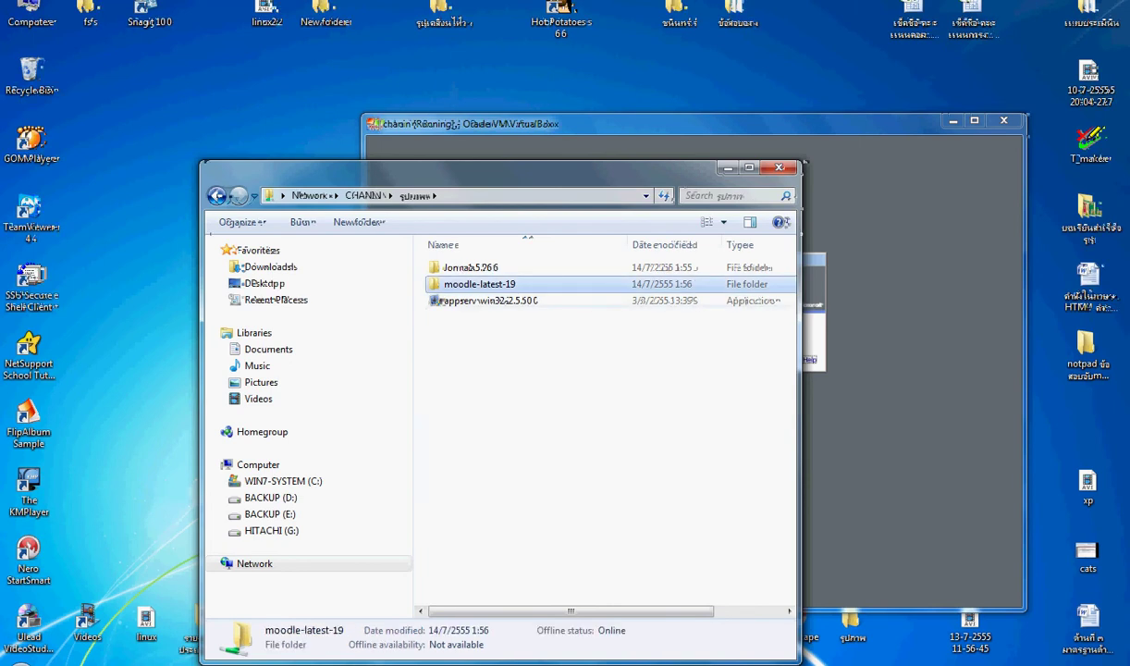
double_click(479, 284)
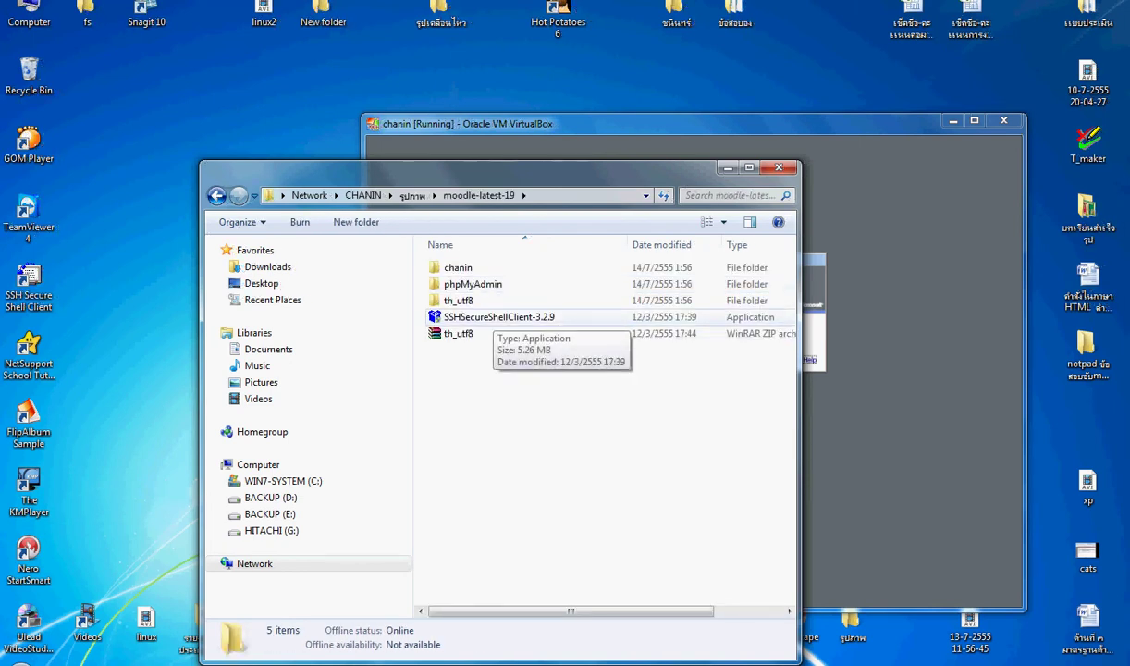
Step: Copy the th_utf8 folder and bring the virtual machine window back to front
click(464, 301)
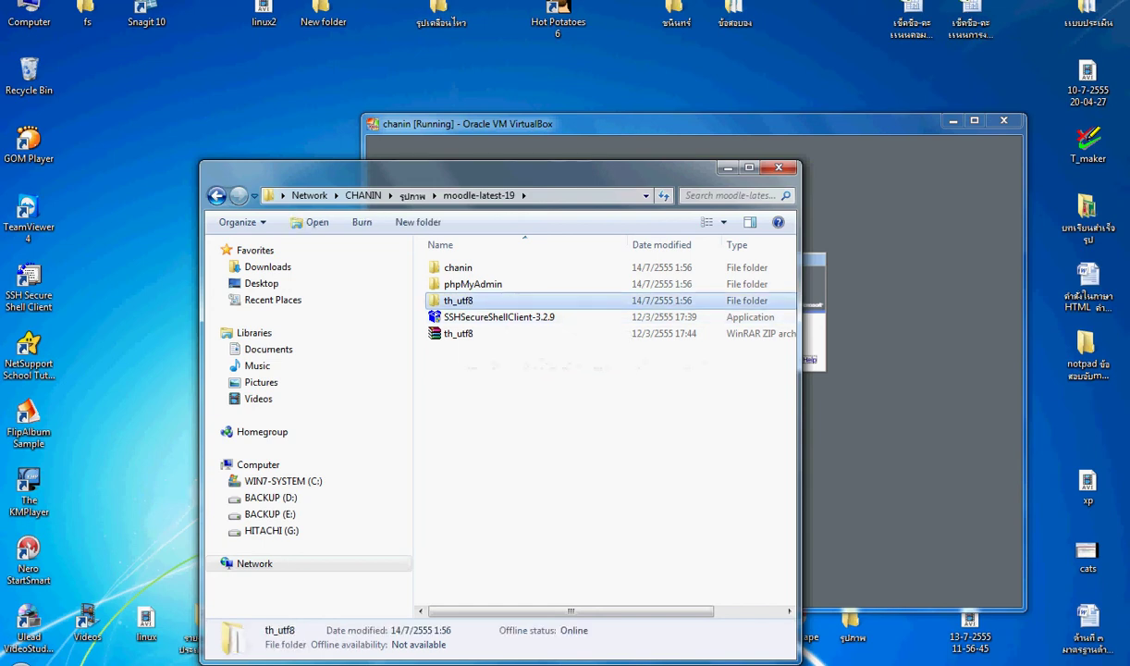
right_click(465, 300)
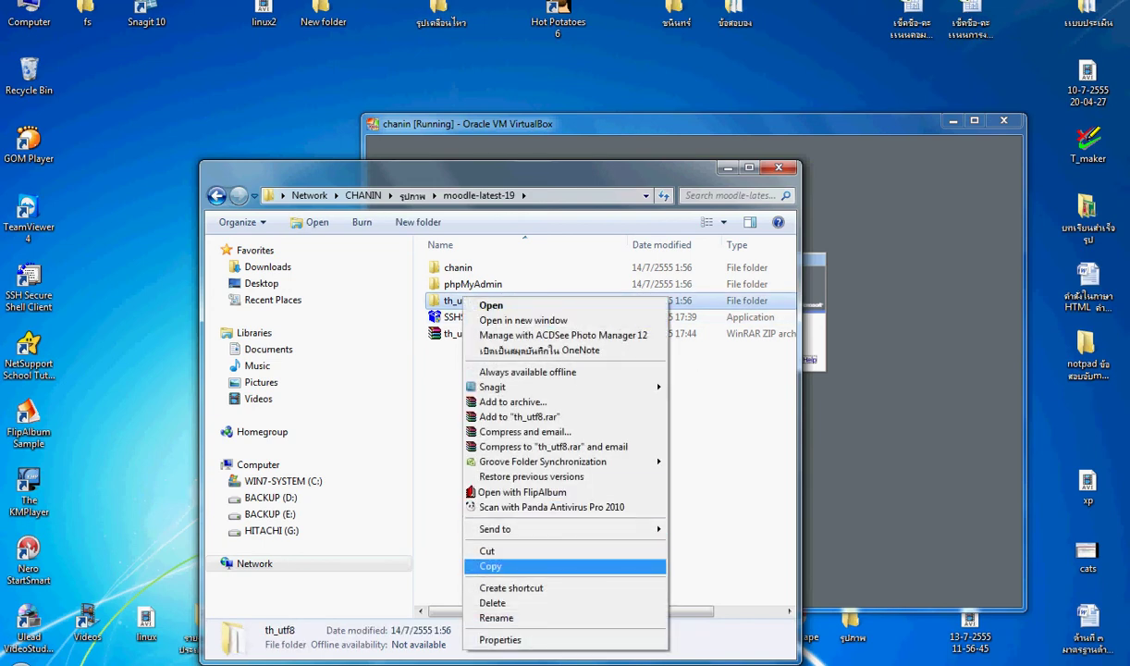
click(490, 566)
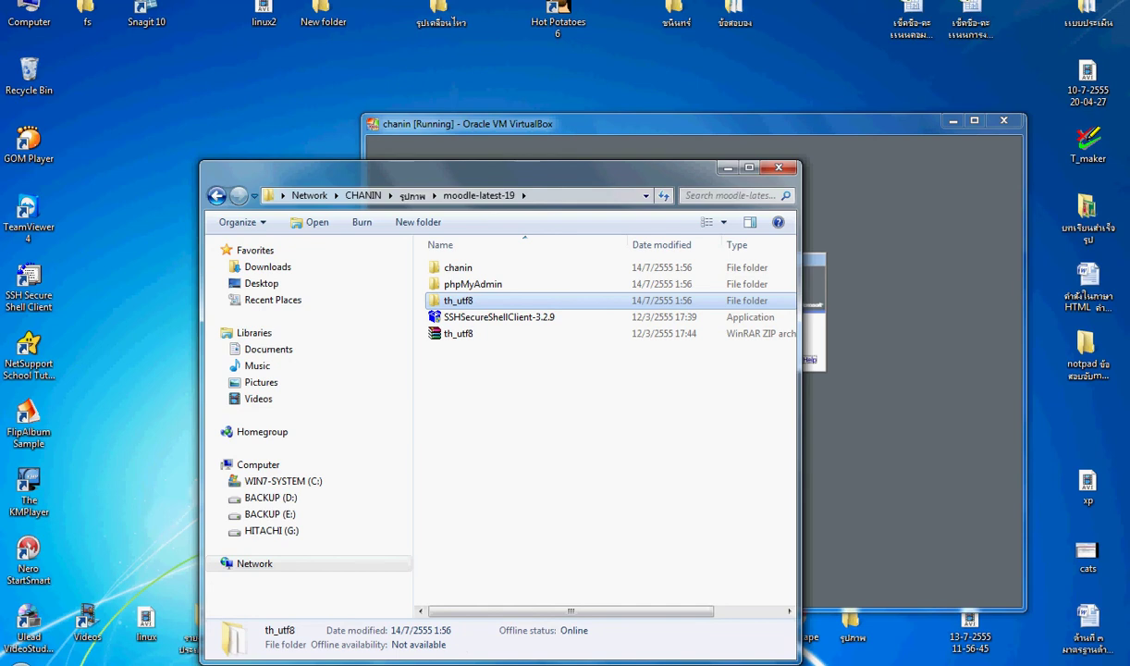
click(574, 145)
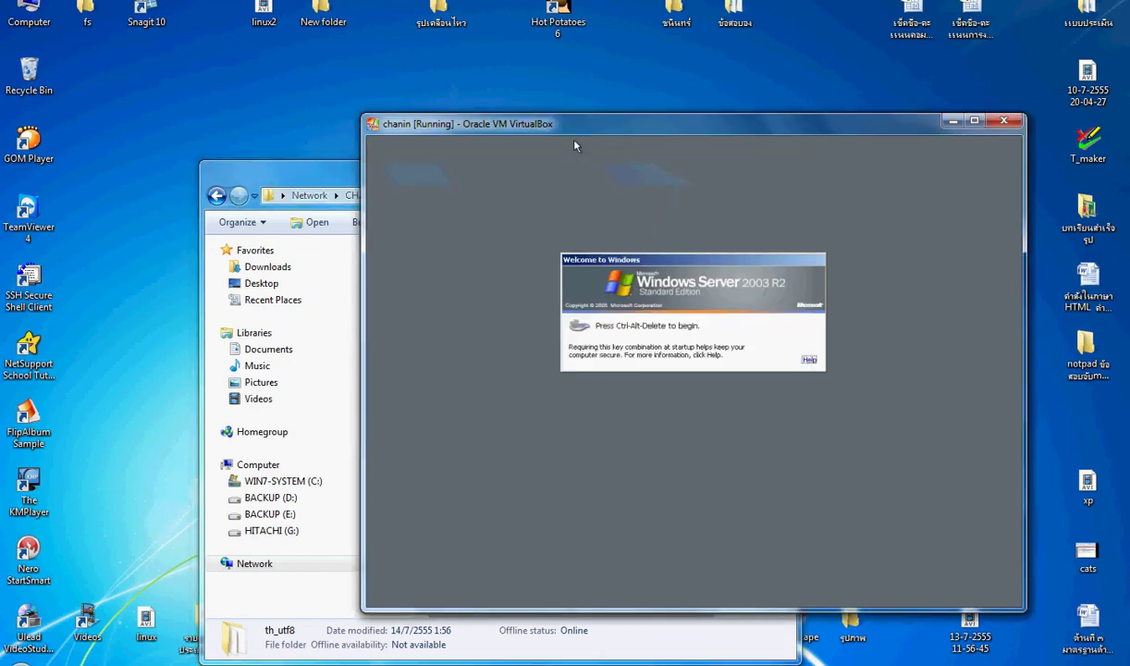
Step: Close the chanin VM window choosing Power off the machine
drag(574, 143, 522, 137)
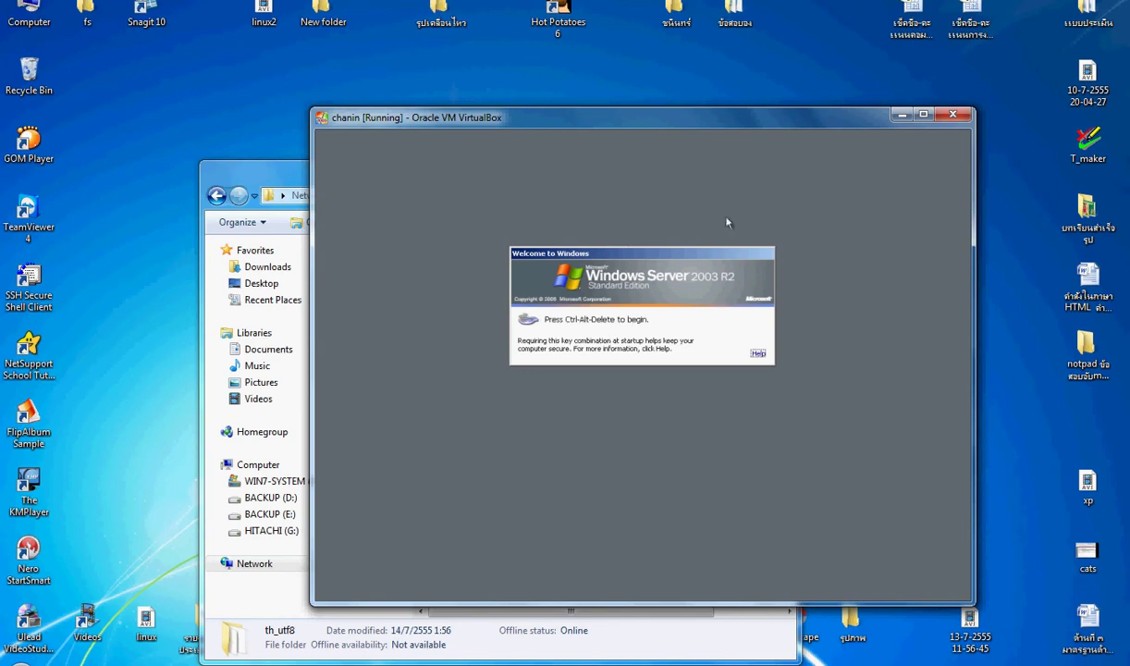
key(ctrl+q)
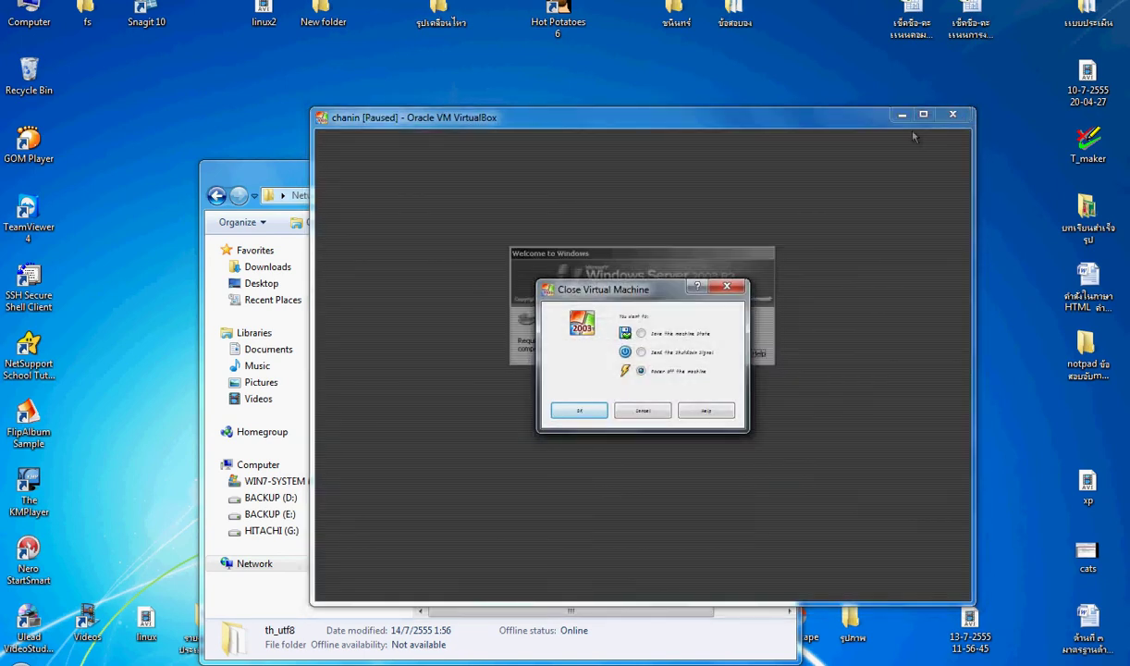
key(Return)
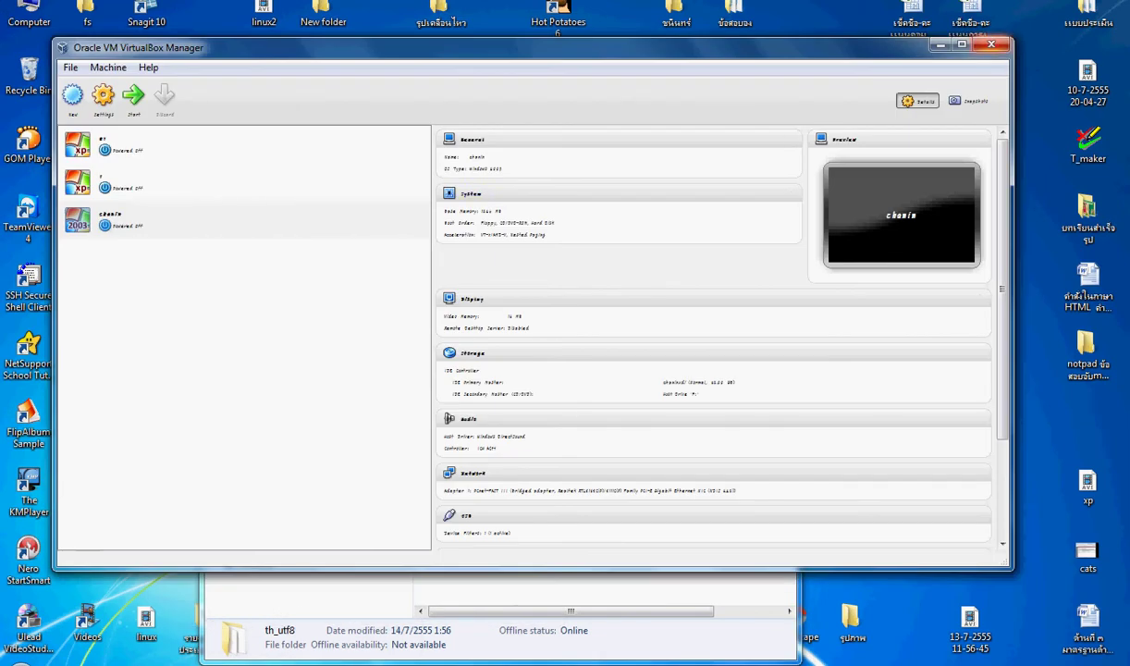
Step: Hide the manager, move the file browser aside, and launch Oracle VM VirtualBox from the desktop
click(941, 44)
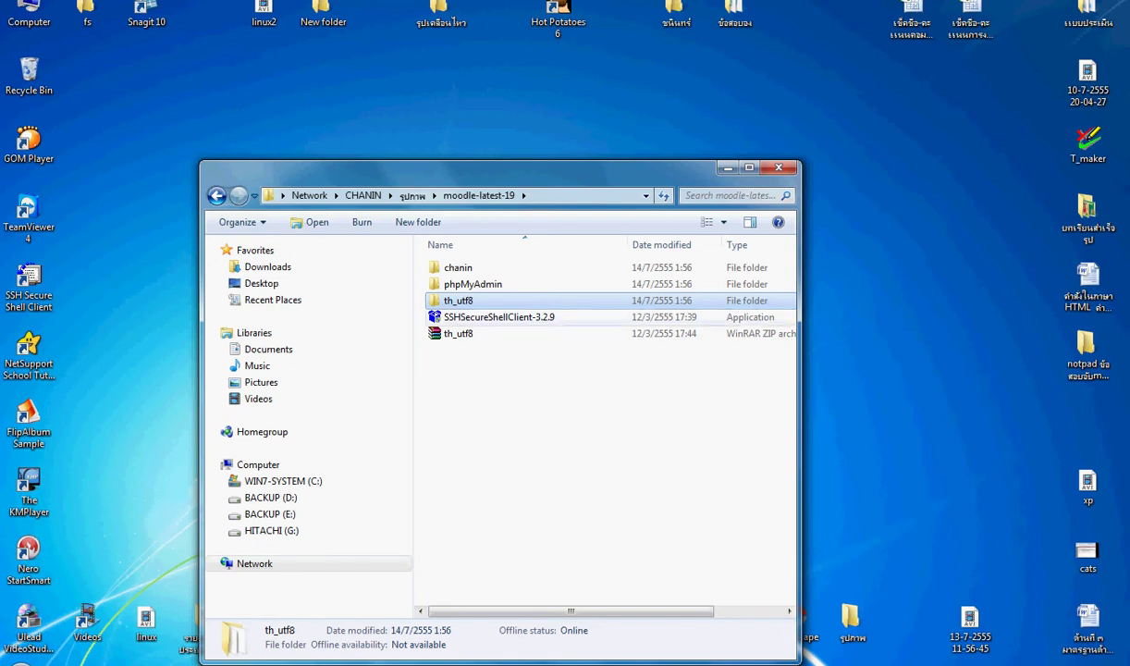
drag(462, 168, 166, 57)
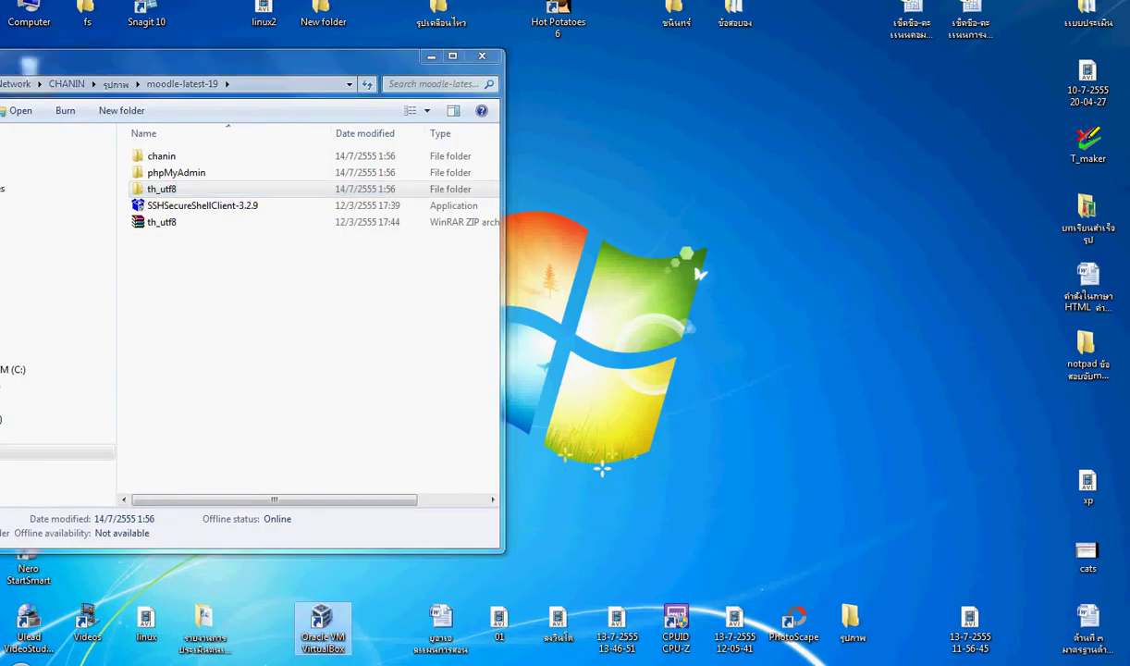
double_click(322, 622)
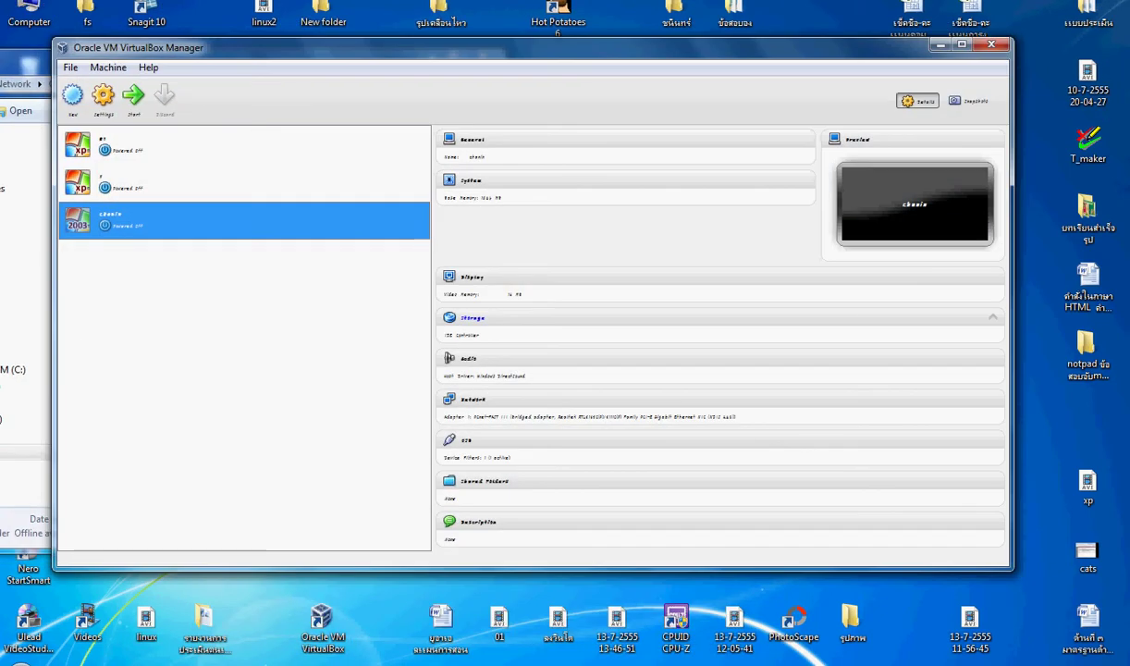
Step: Start the chanin machine and bring VirtualBox Manager forward from the taskbar preview
click(133, 94)
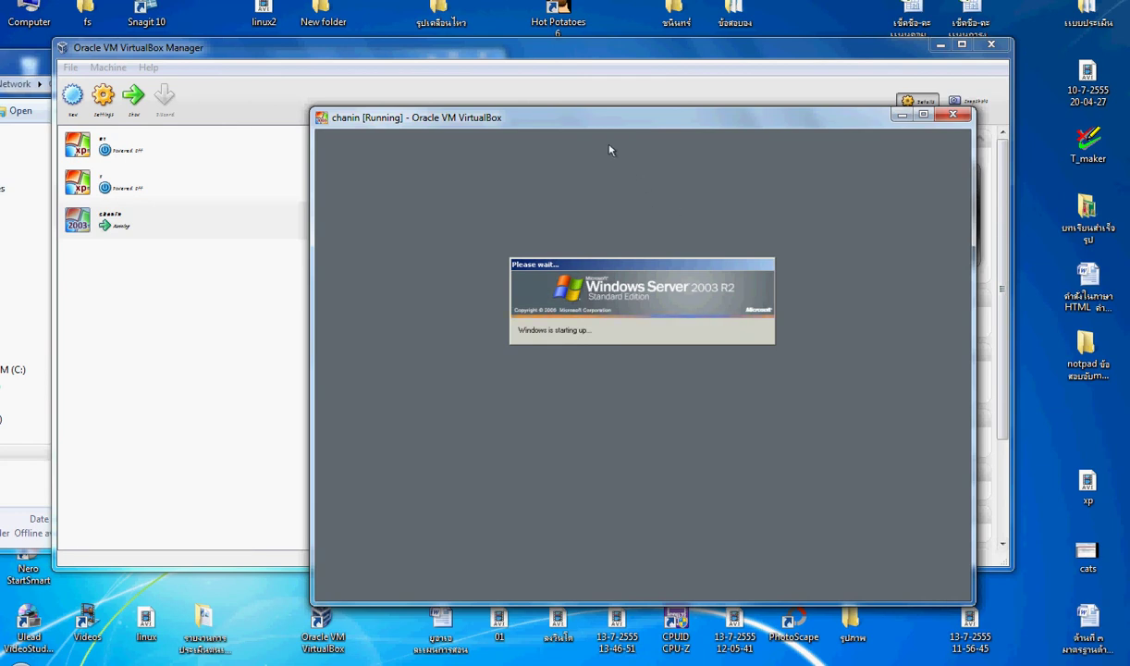
mouse_move(244, 662)
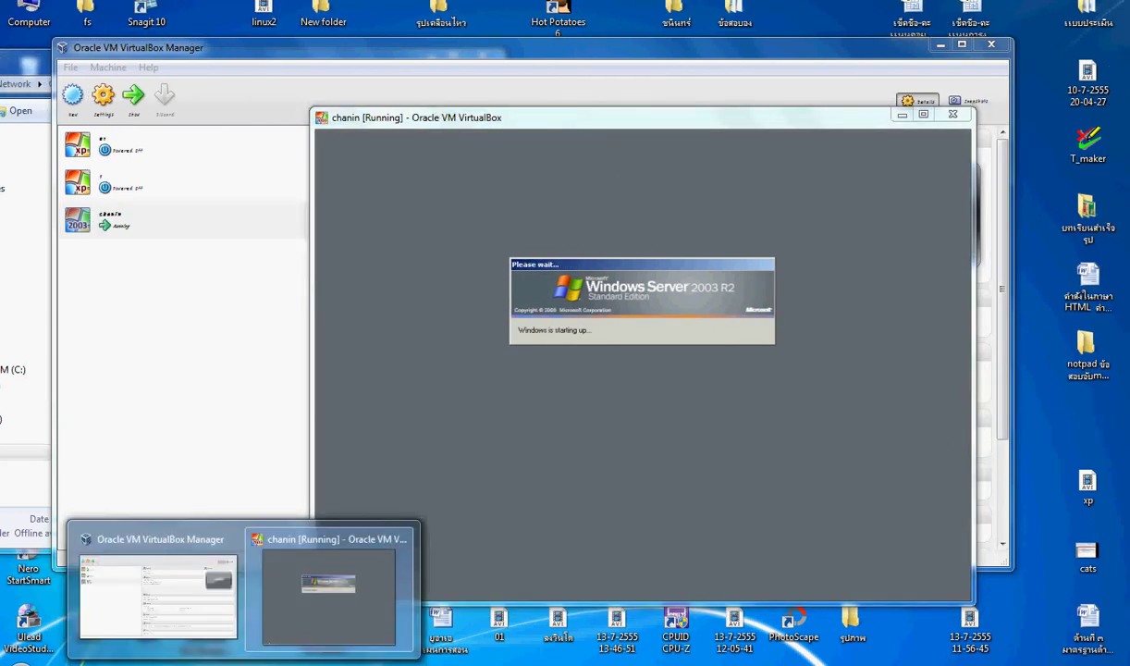
click(158, 592)
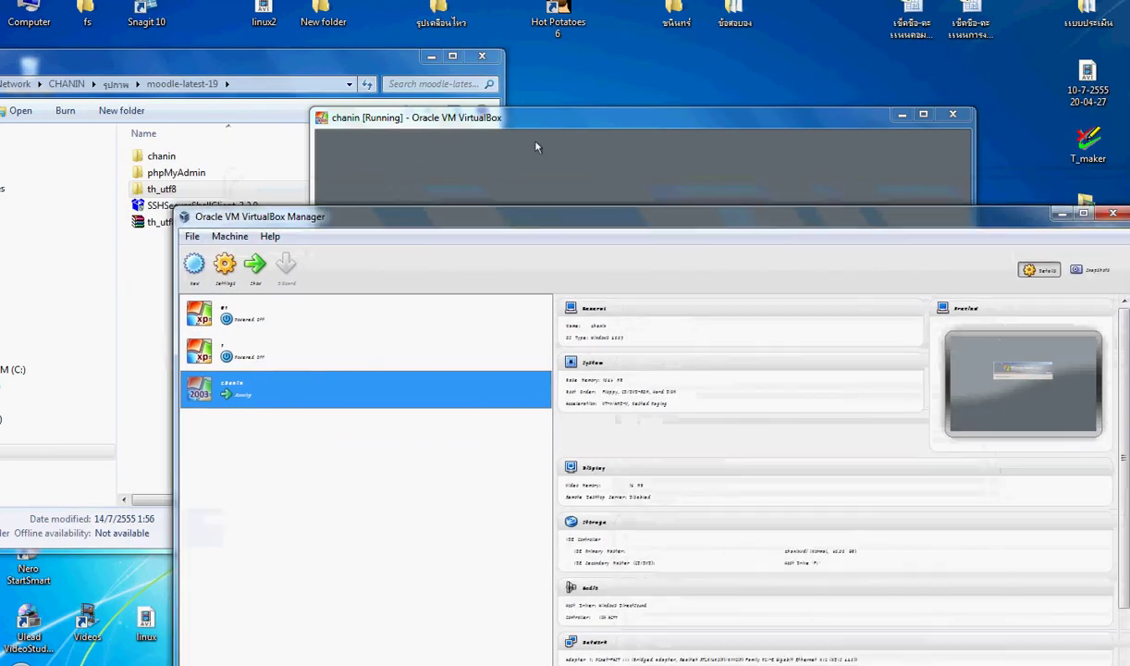
Step: Launch Snagit 10 and look through its Capture, View and File menus before dismissing them
double_click(148, 10)
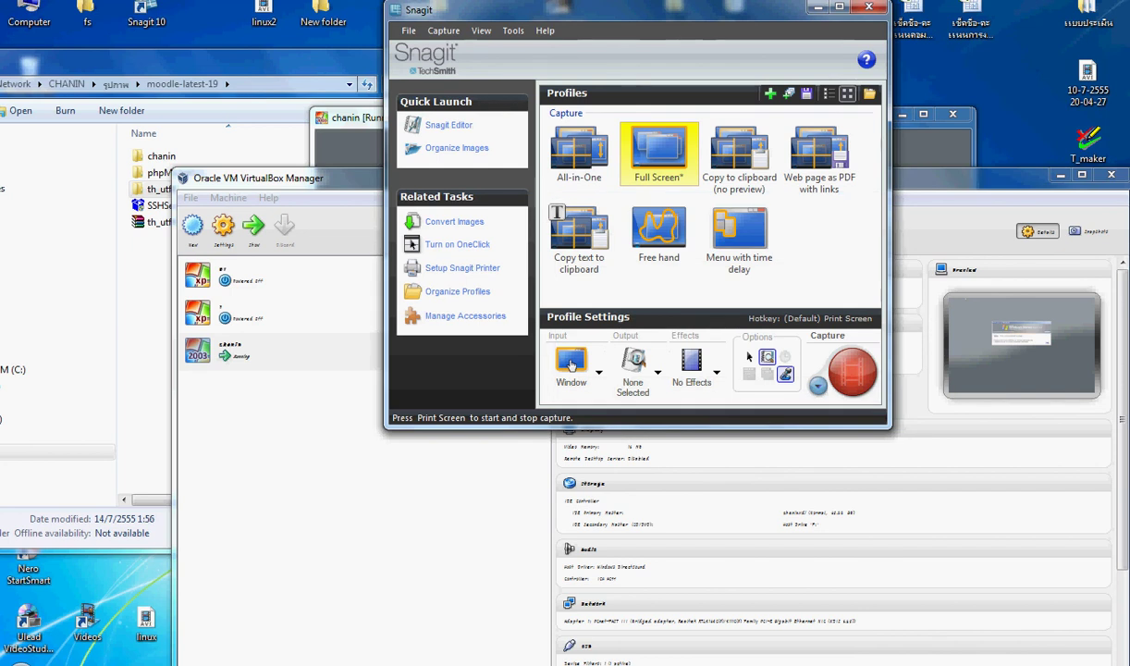
key(alt+c)
key(Right)
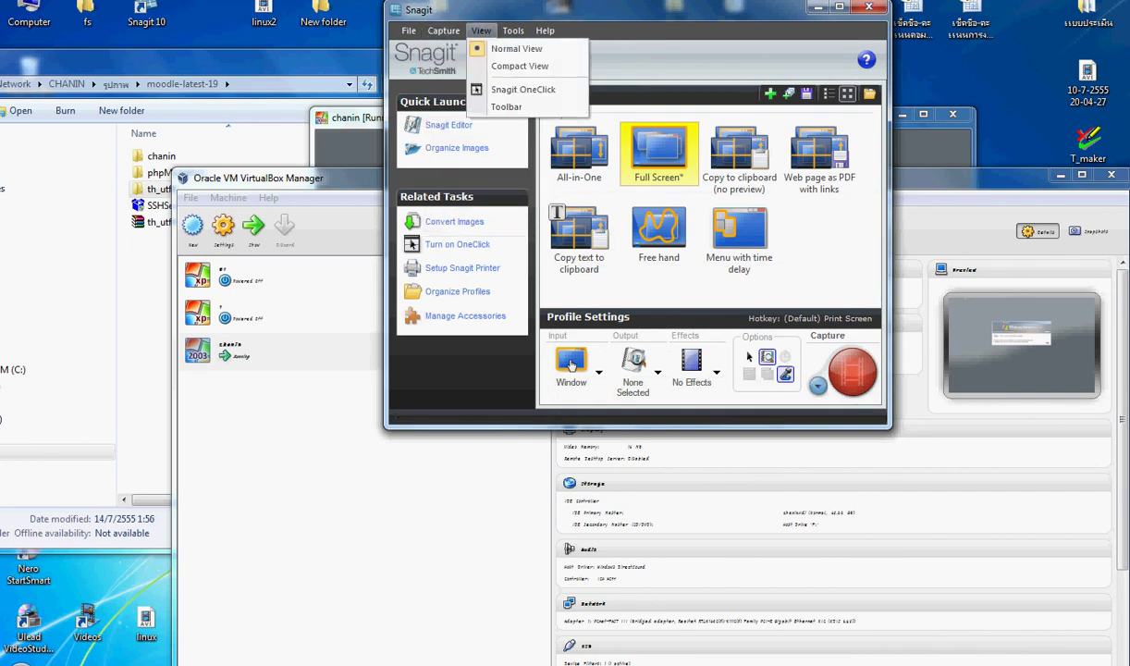
key(Left)
key(Left)
key(Right)
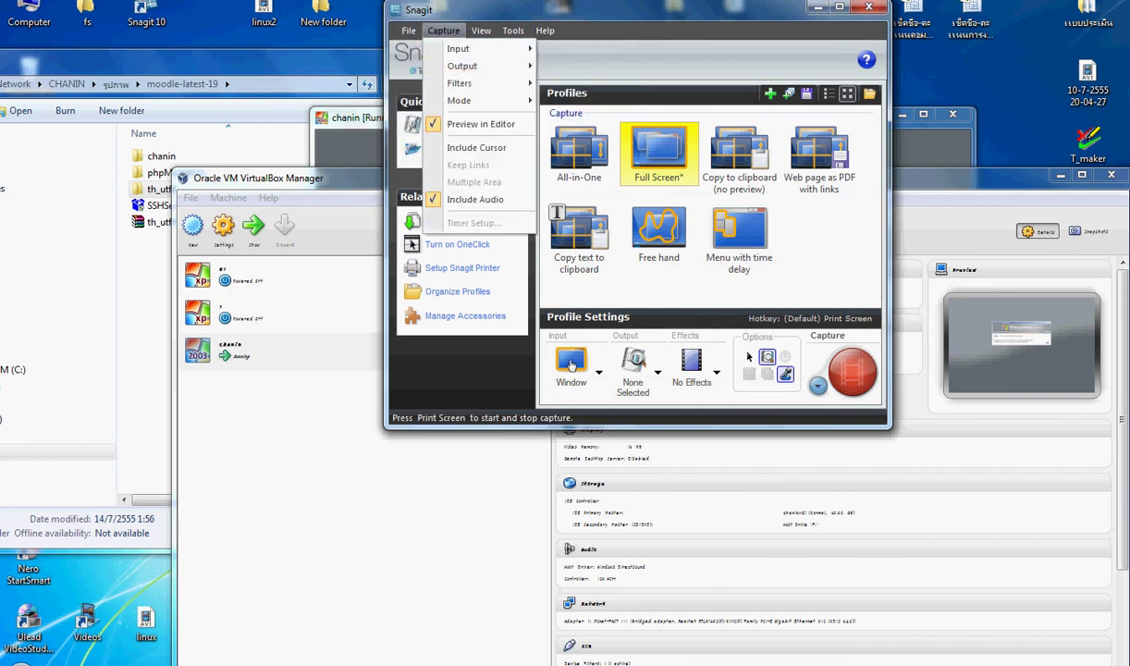
key(Escape)
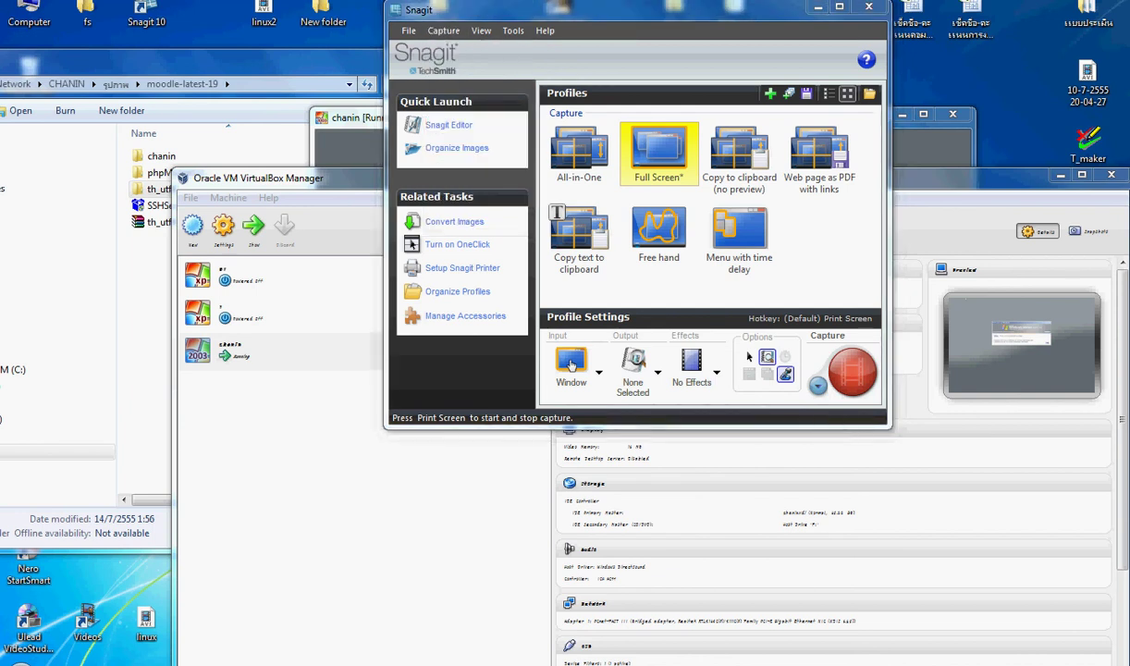